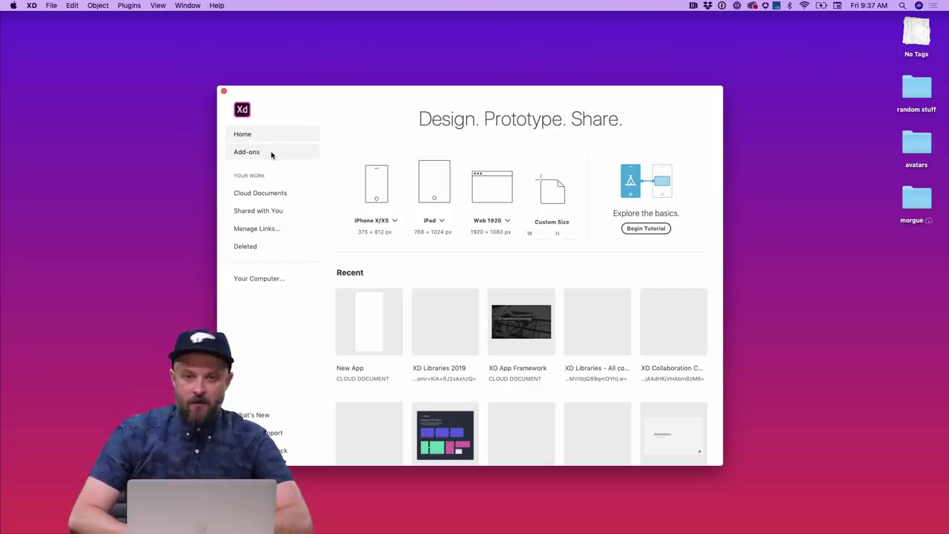
- Open the Add-ons catalogue from the Adobe XD start screen
left_click(271, 155)
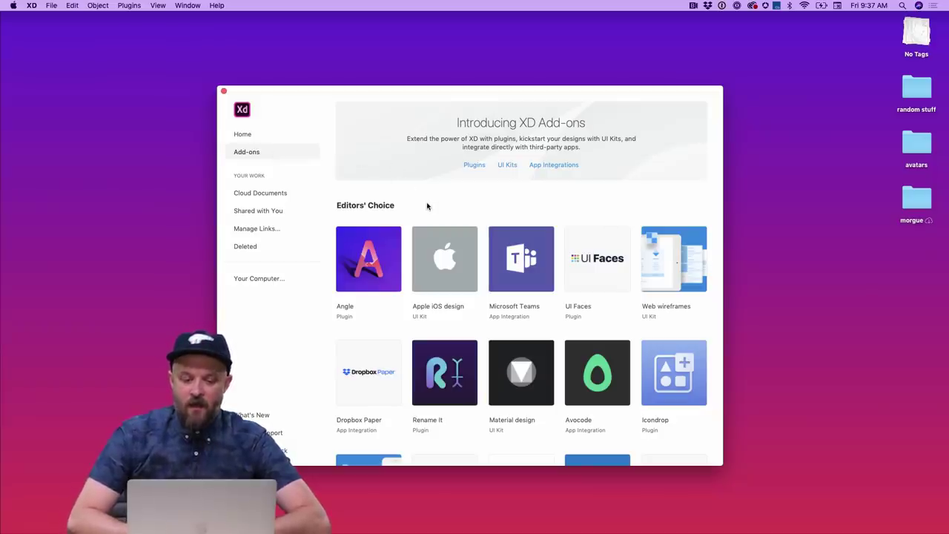
- Scroll through the Editors' Choice grid of plugins, UI kits and app integrations
scroll(427, 206, "down", 3)
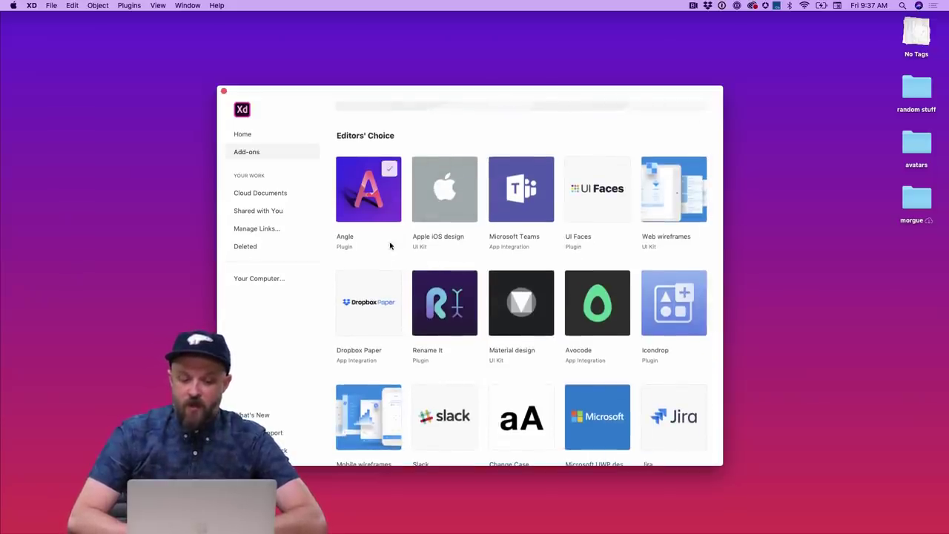
scroll(390, 244, "up", 2)
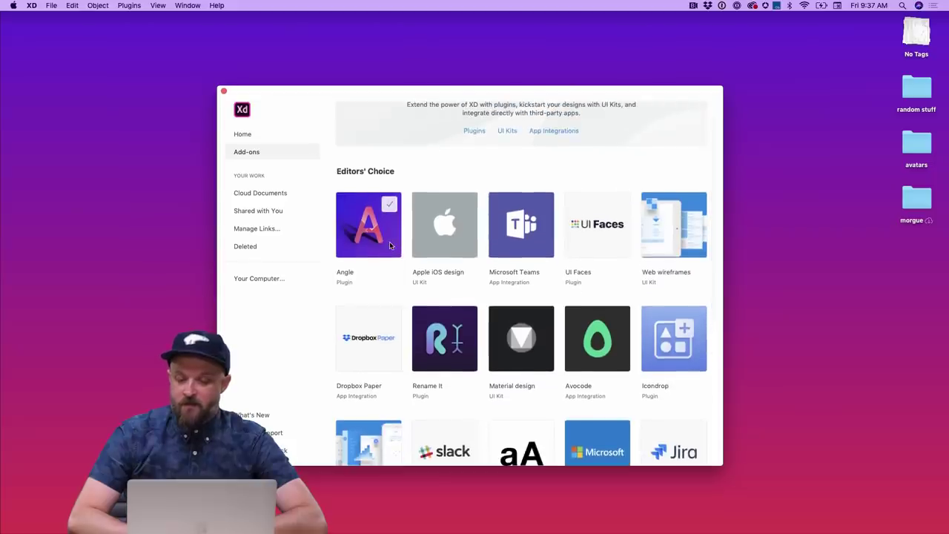
scroll(390, 245, "down", 1)
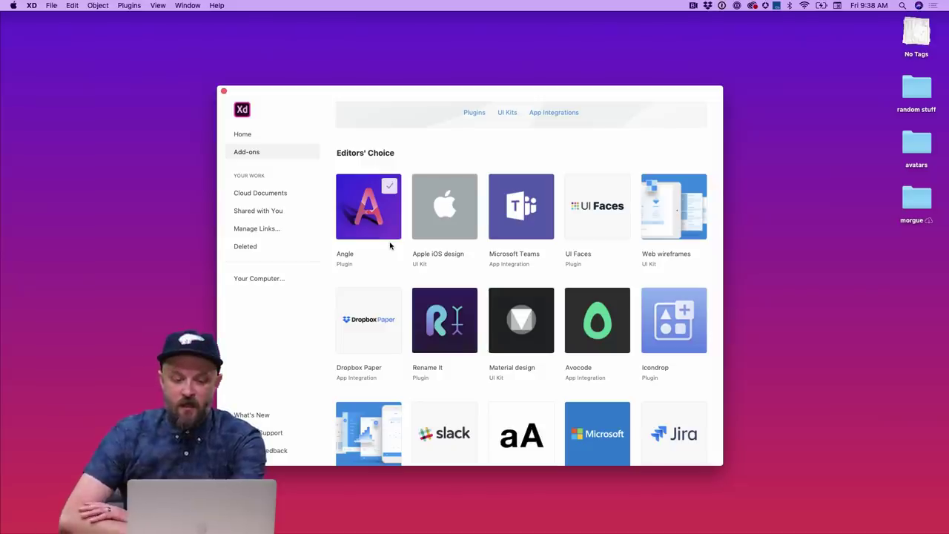
scroll(390, 245, "down", 5)
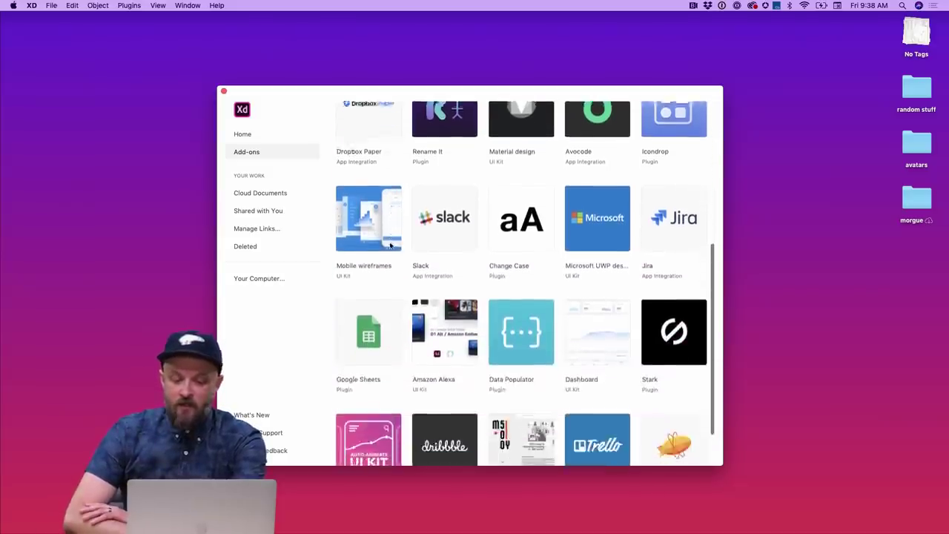
scroll(390, 245, "down", 1)
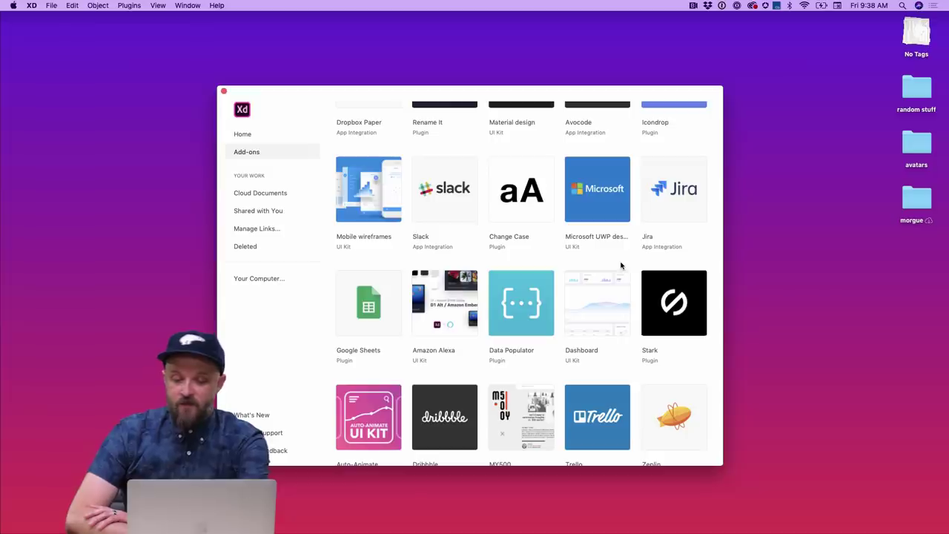
scroll(621, 265, "down", 2)
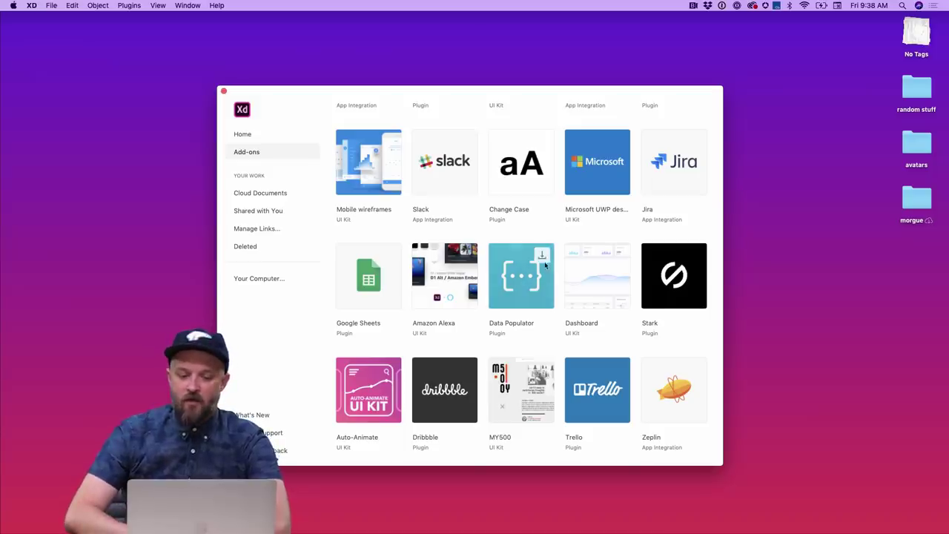
scroll(538, 265, "up", 2)
scroll(538, 265, "up", 5)
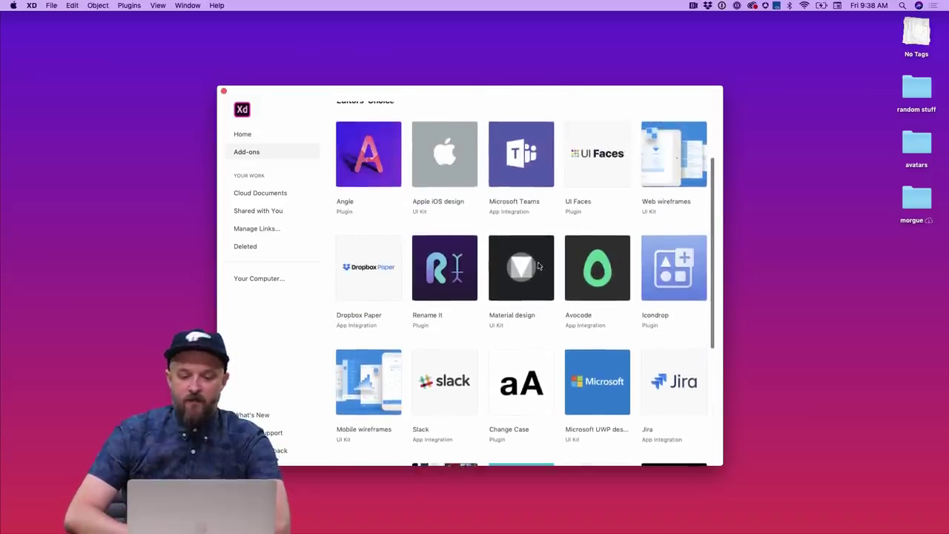
scroll(538, 266, "up", 2)
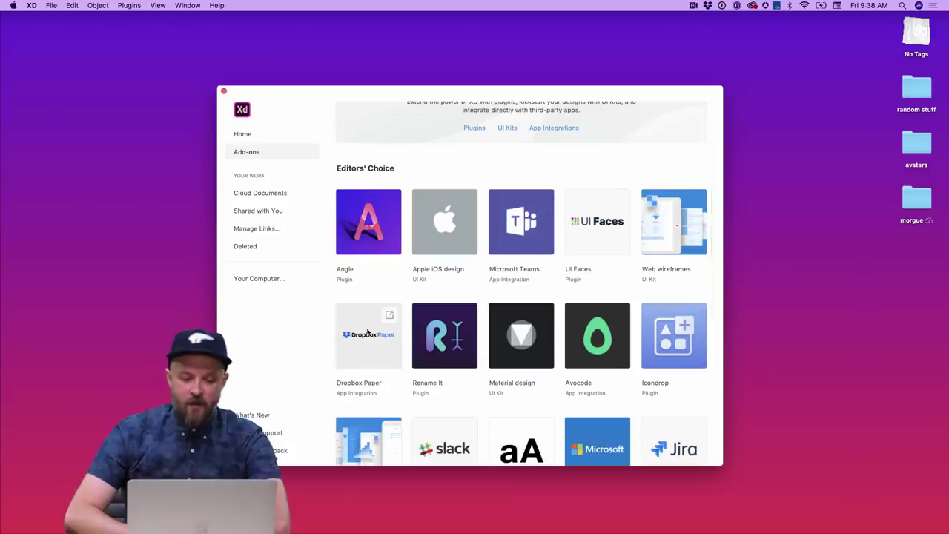
scroll(367, 332, "down", 2)
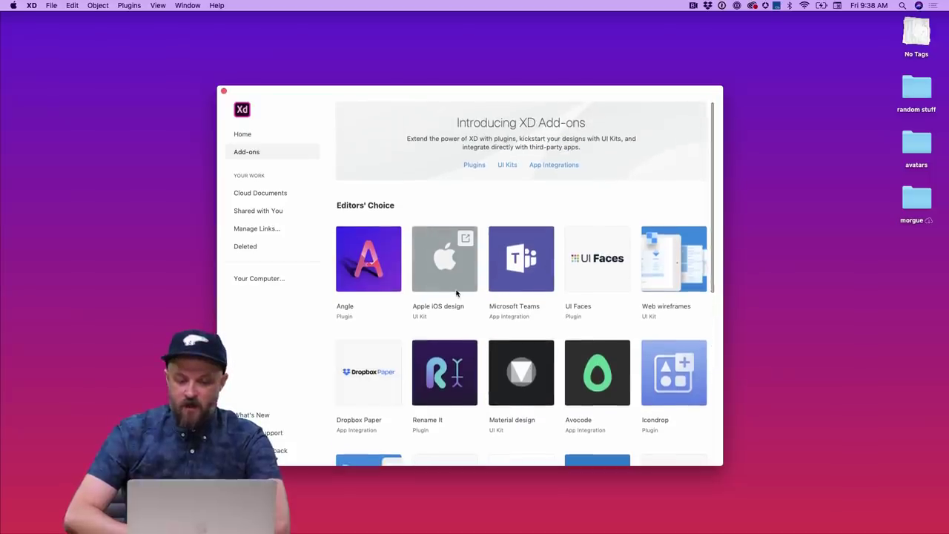
scroll(456, 293, "down", 8)
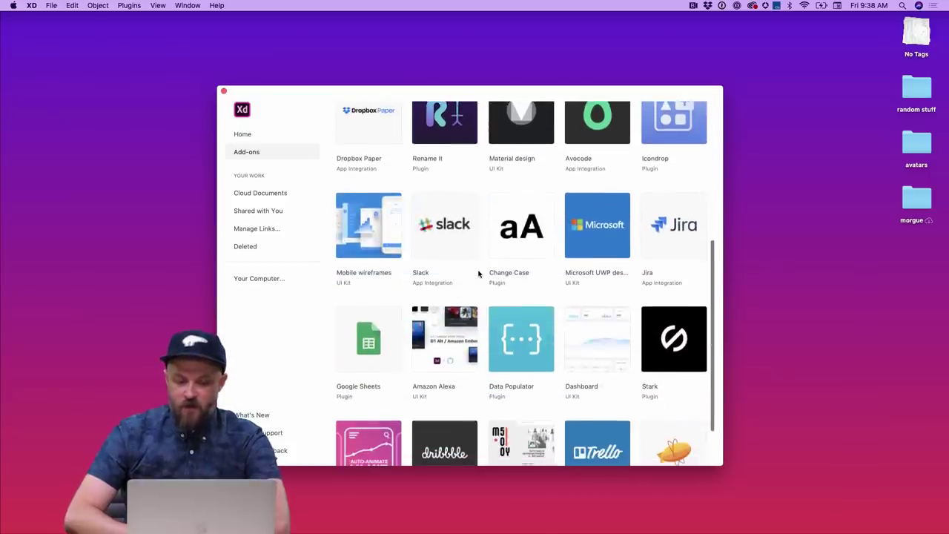
scroll(478, 274, "down", 1)
scroll(474, 271, "up", 4)
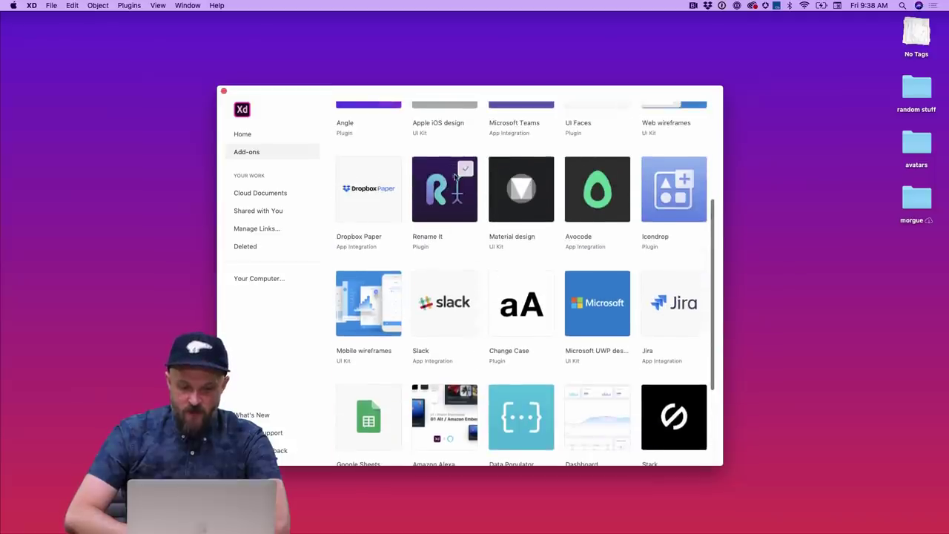
scroll(461, 264, "down", 2)
scroll(475, 261, "down", 1)
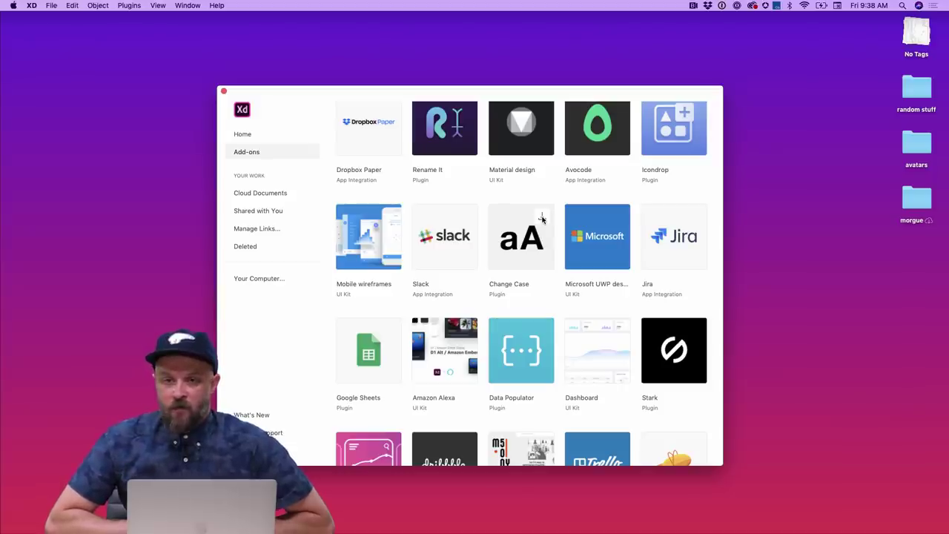
scroll(543, 345, "down", 3)
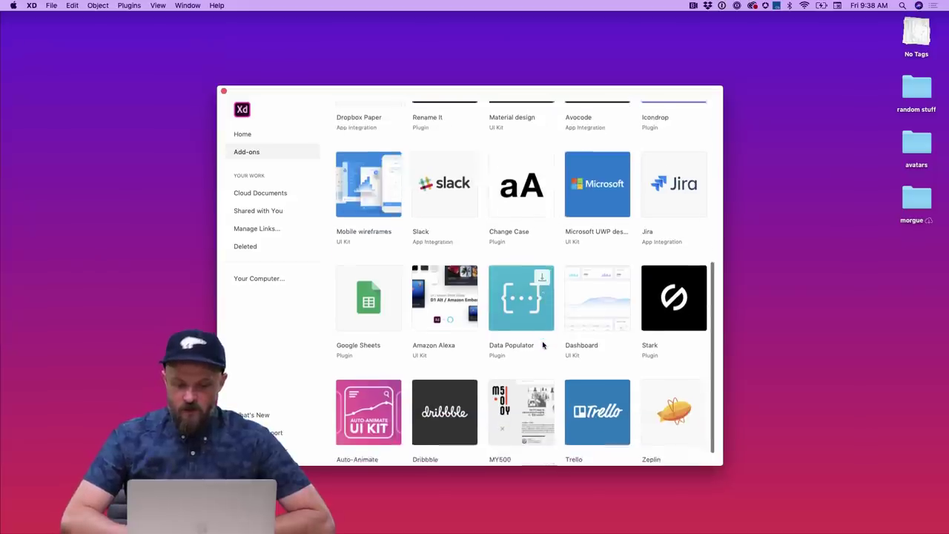
scroll(542, 344, "down", 1)
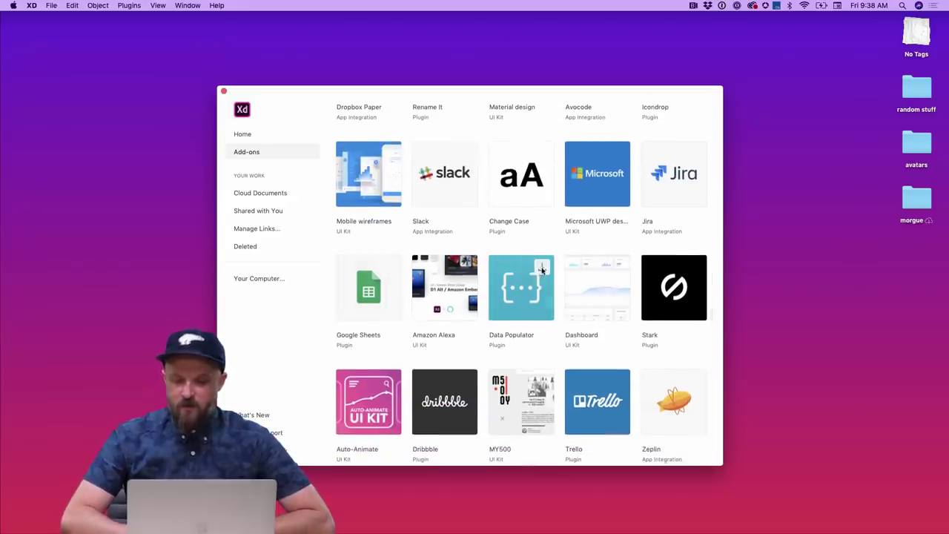
- View Data Populator's details, then review the installed plugins such as Lorem Ipsum, Stark and unDraw
left_click(542, 271)
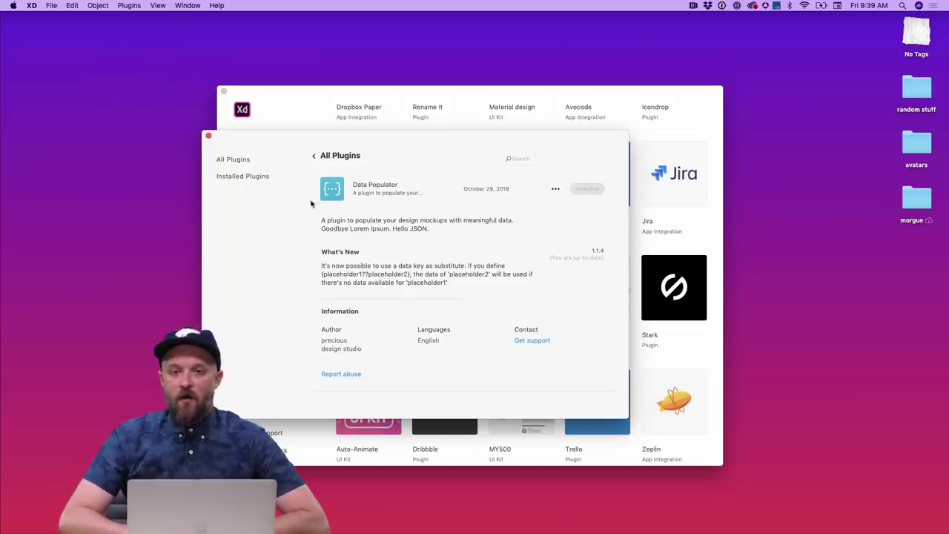
left_click(265, 179)
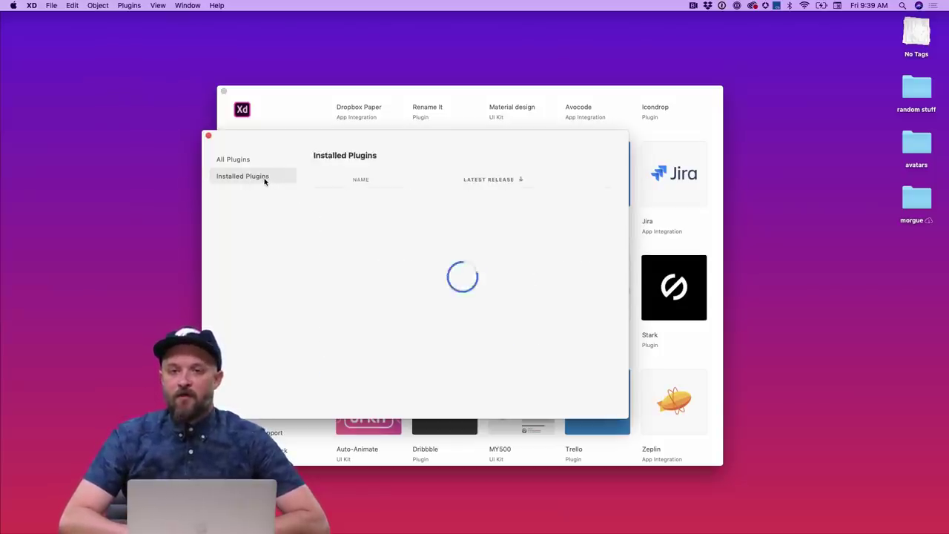
left_click(255, 158)
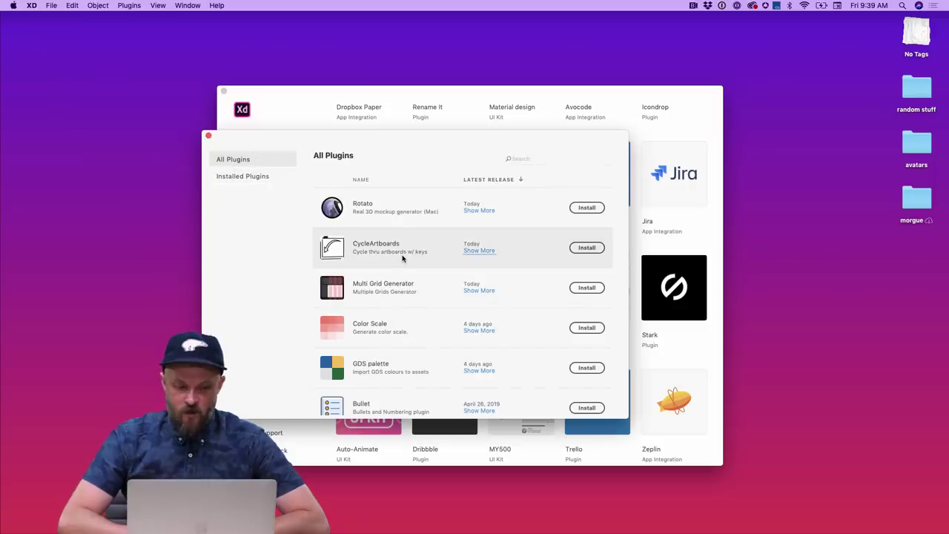
scroll(403, 258, "down", 10)
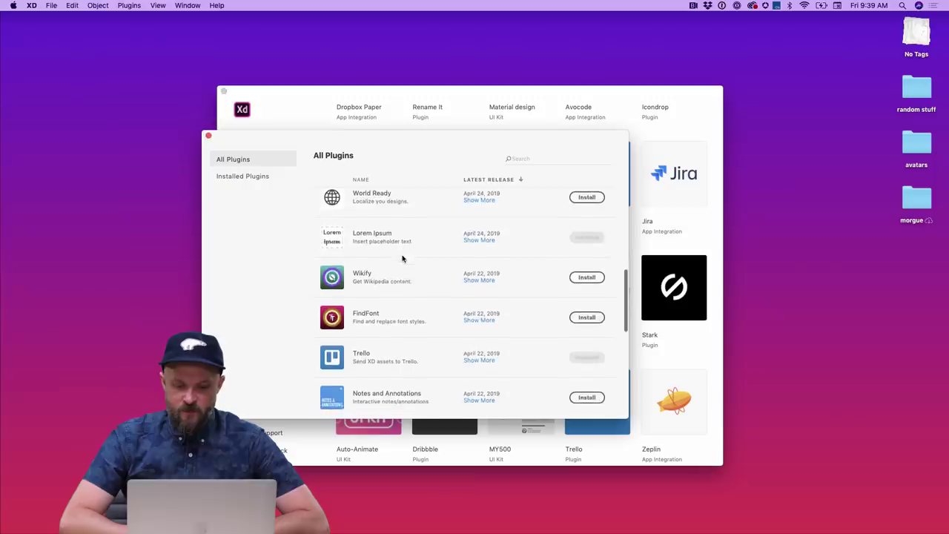
scroll(402, 258, "up", 10)
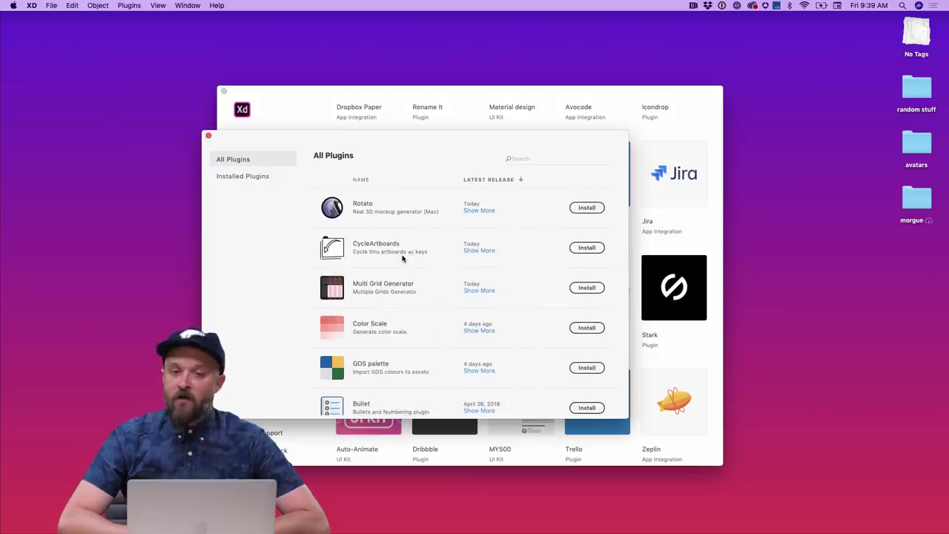
left_click(261, 176)
scroll(460, 324, "down", 5)
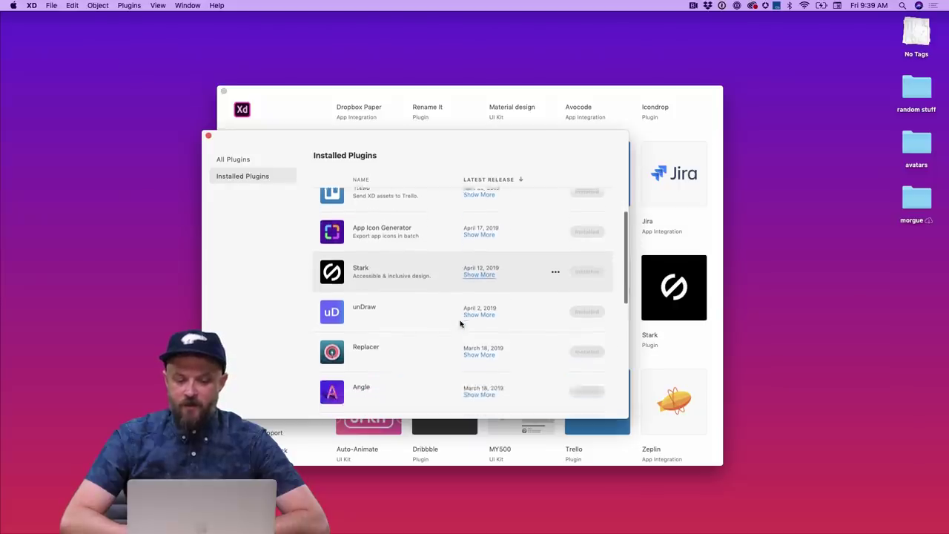
scroll(460, 324, "up", 5)
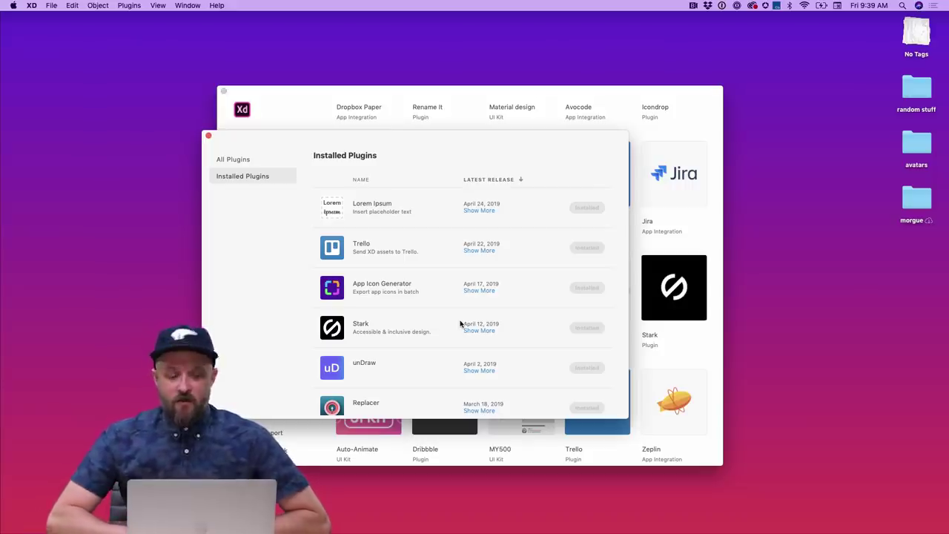
scroll(395, 277, "up", 2)
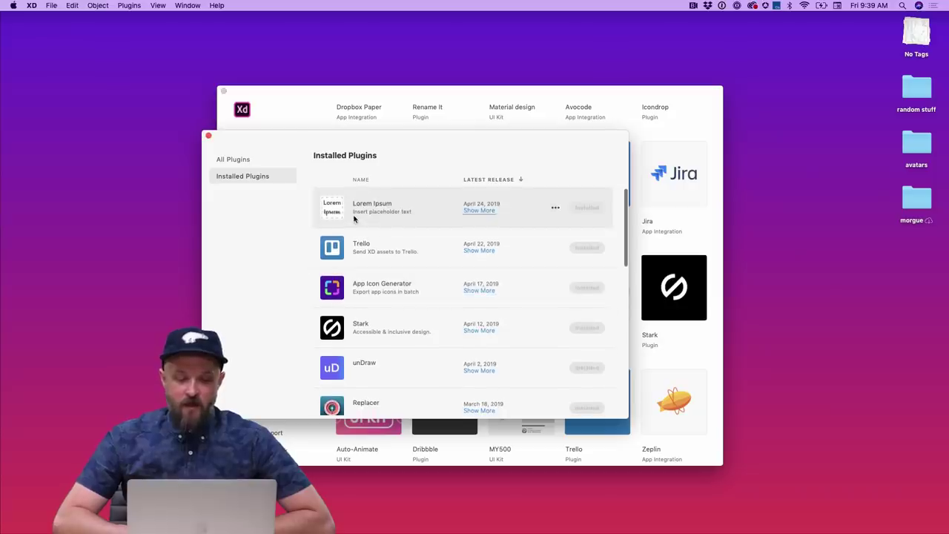
left_click(240, 157)
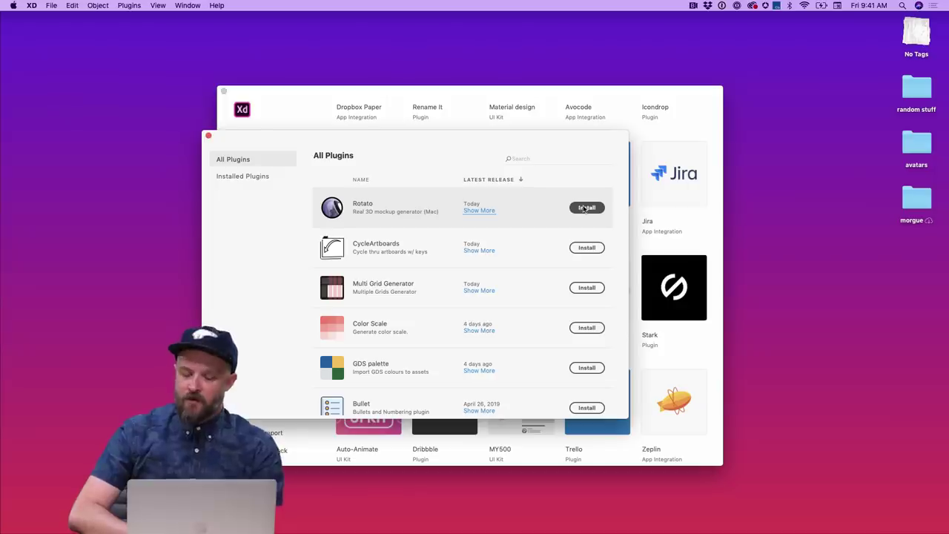
- Expand Rotato's entry to show its 3D mockup description and version 1.1.3 notes
scroll(518, 245, "down", 1)
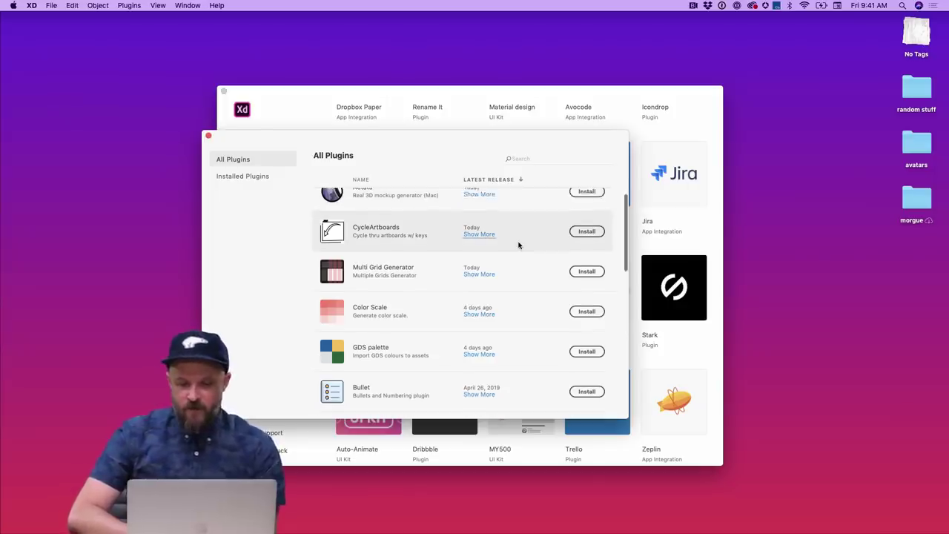
scroll(518, 244, "up", 1)
left_click(486, 210)
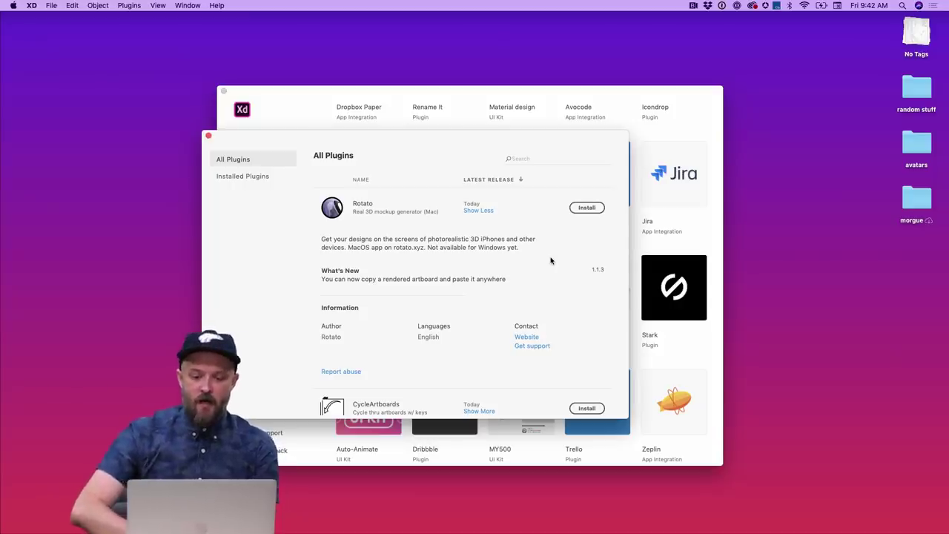
- Install the Rotato and Multi Grid Generator plugins
left_click(587, 207)
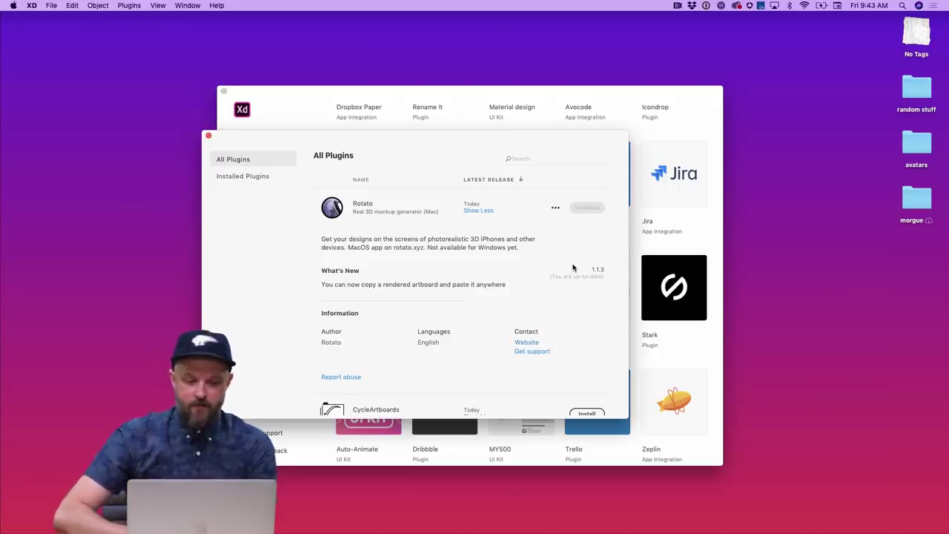
scroll(544, 267, "down", 3)
scroll(541, 267, "down", 5)
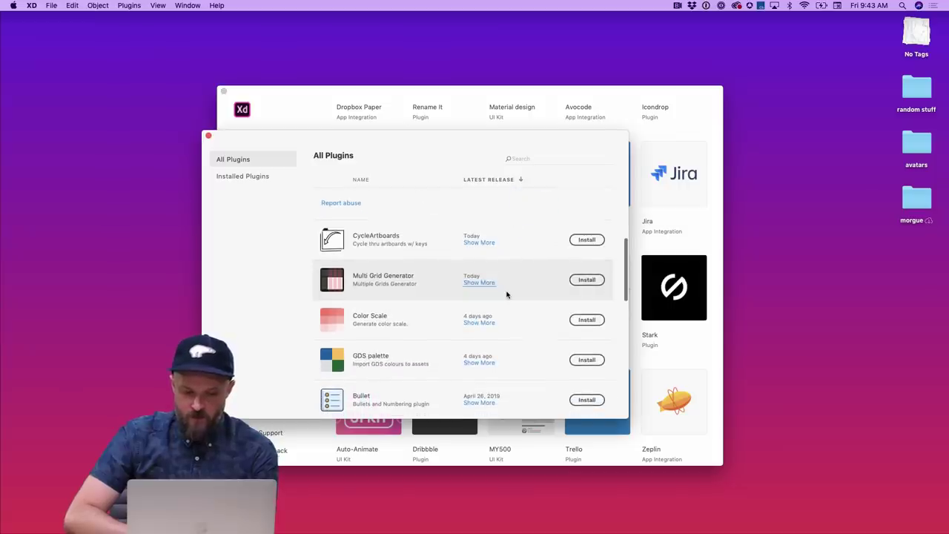
left_click(587, 280)
- Read the Color Scale plugin's full description and install it
scroll(532, 374, "down", 2)
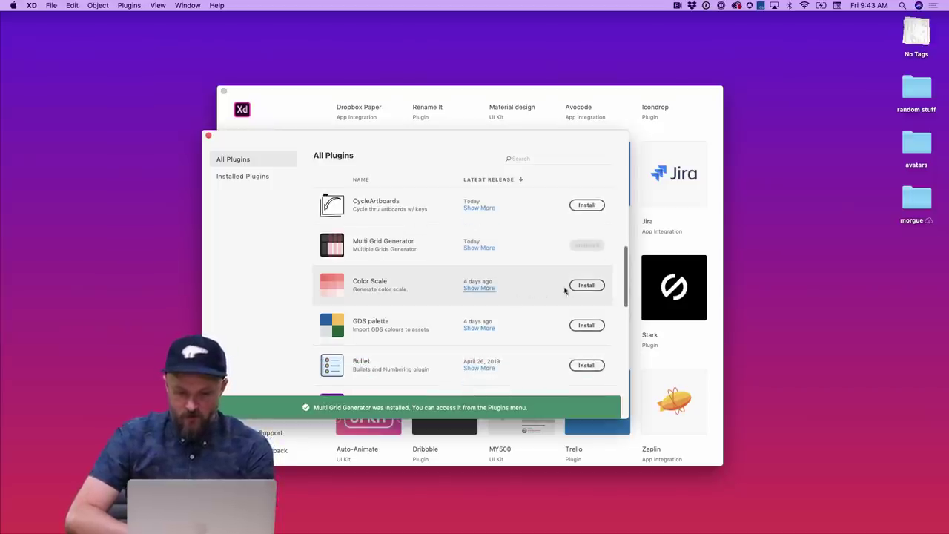
left_click(488, 289)
scroll(519, 302, "down", 1)
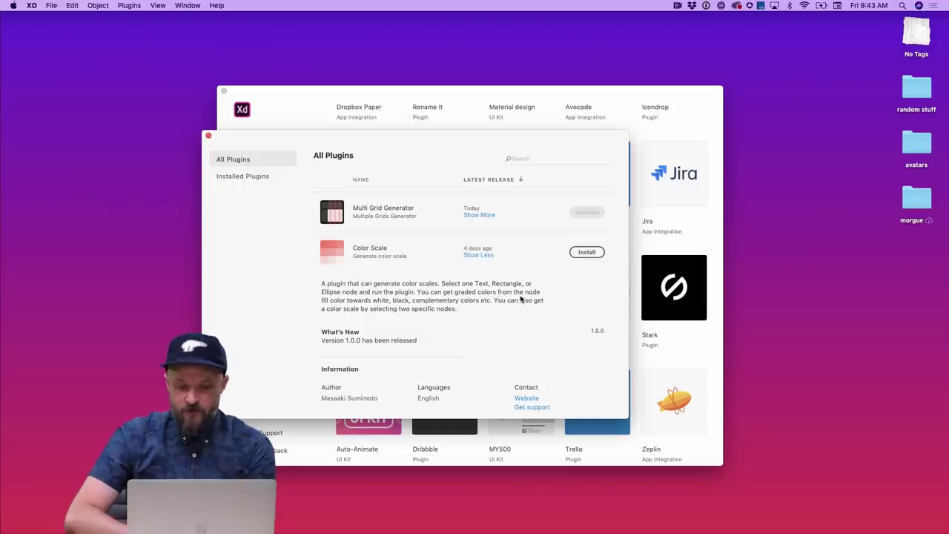
left_click(576, 254)
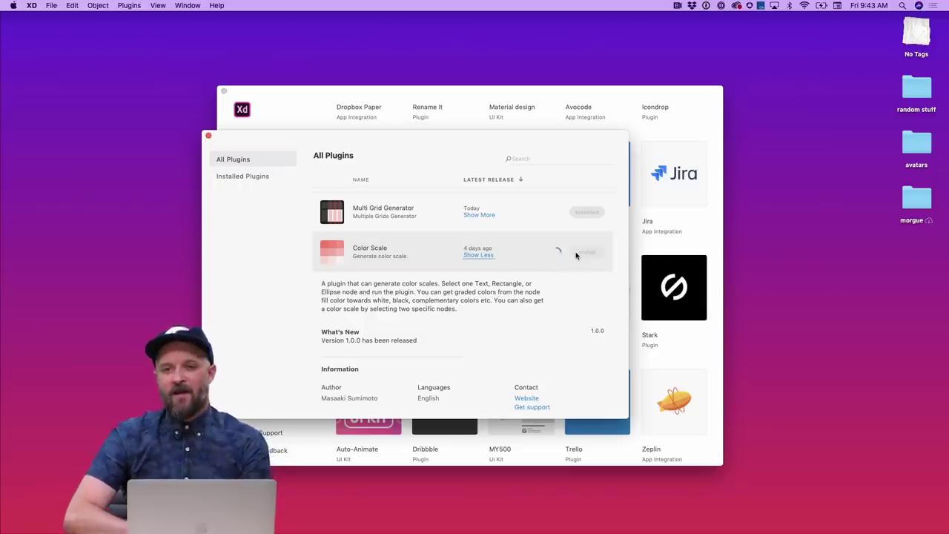
- Install the World Ready plugin and close the plugin browser
scroll(467, 354, "down", 1)
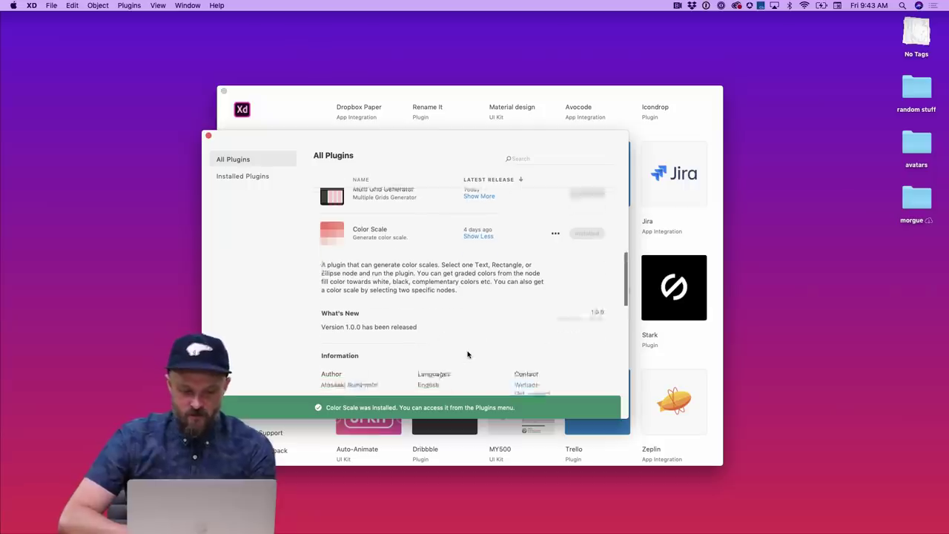
scroll(467, 354, "down", 3)
scroll(467, 354, "up", 2)
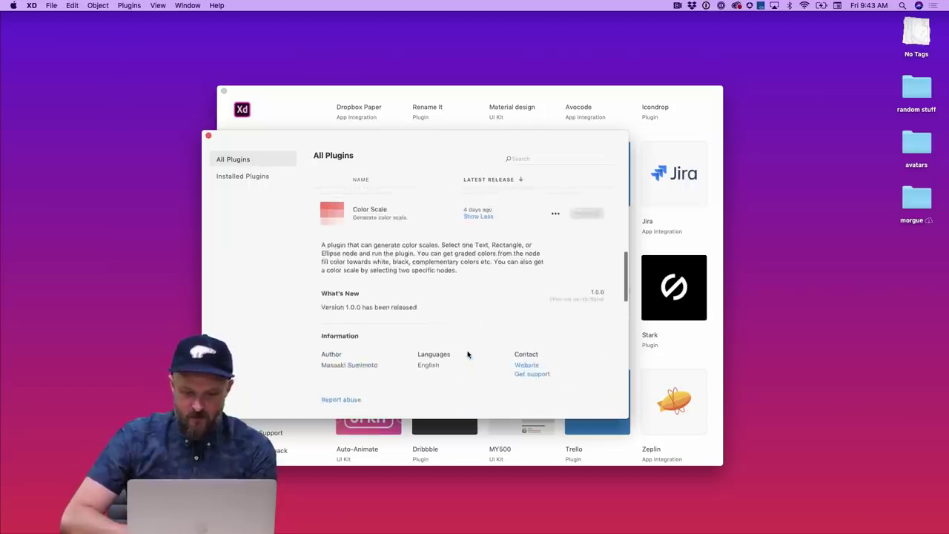
scroll(467, 354, "down", 5)
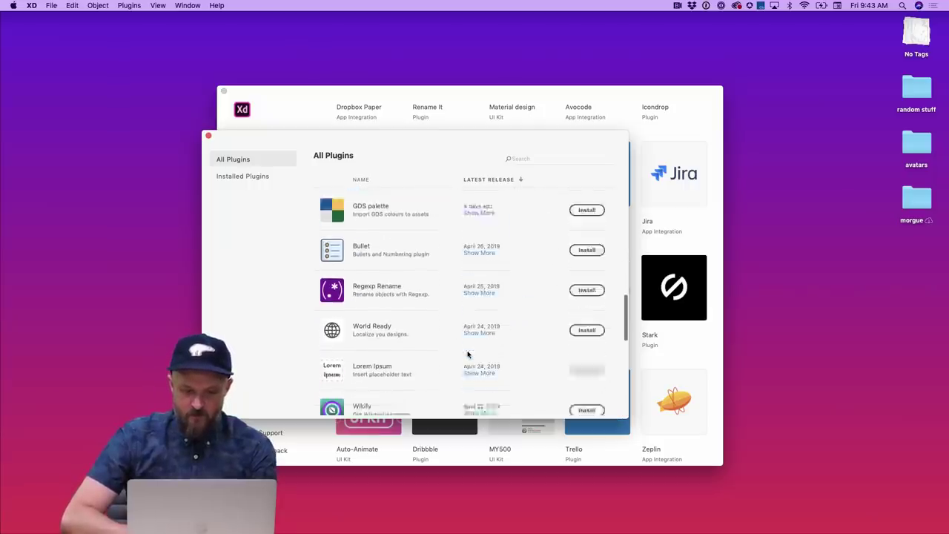
scroll(467, 354, "down", 4)
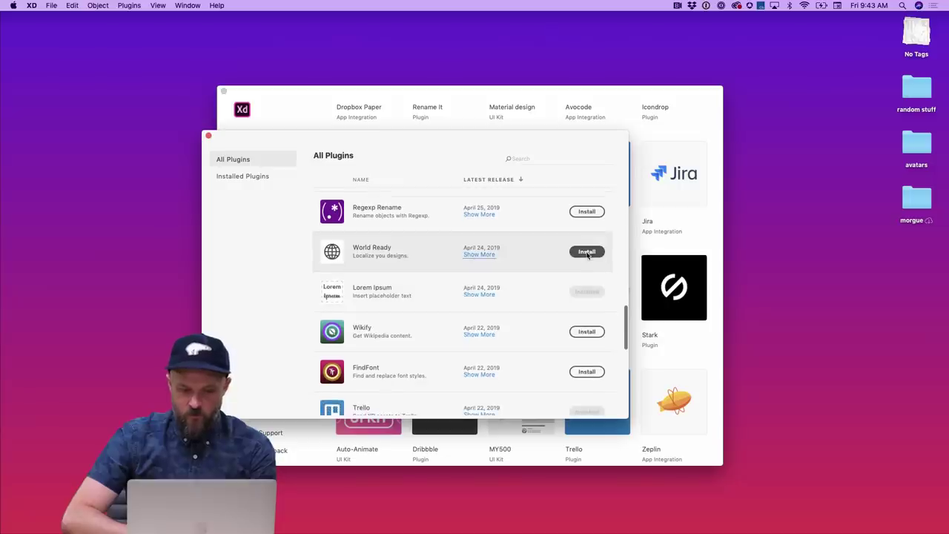
left_click(578, 254)
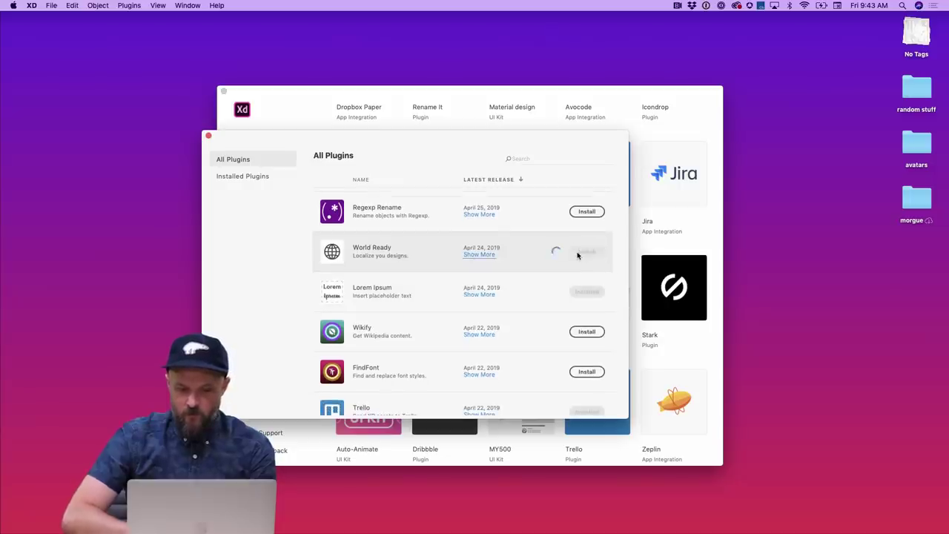
scroll(444, 318, "down", 4)
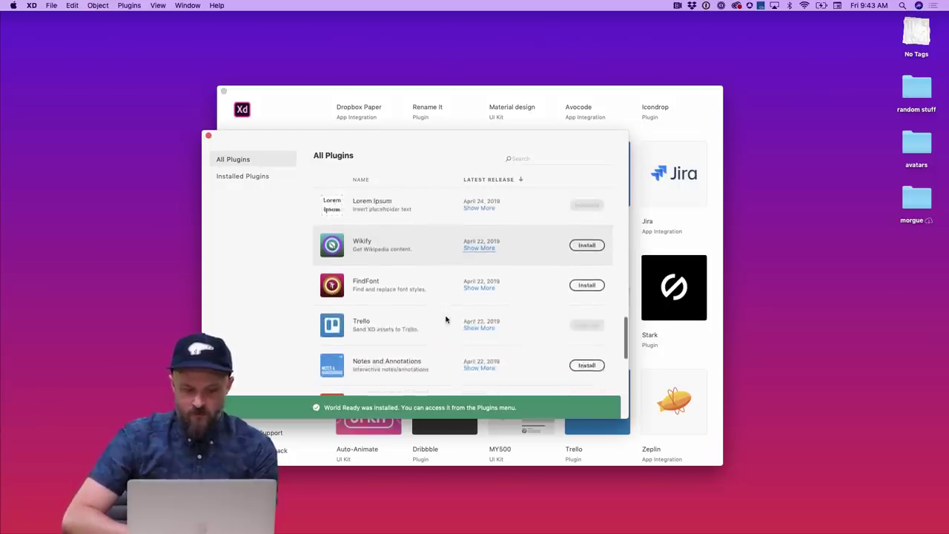
scroll(444, 318, "down", 10)
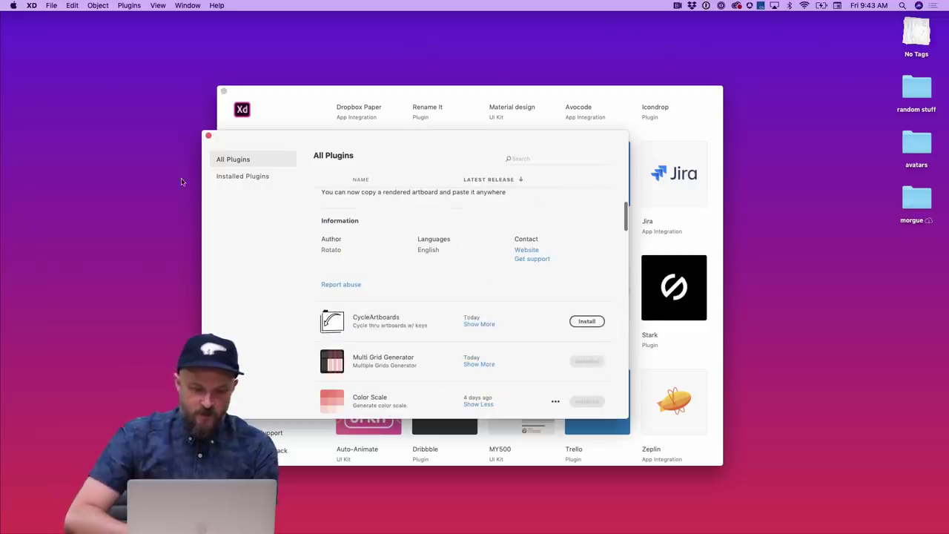
left_click(208, 135)
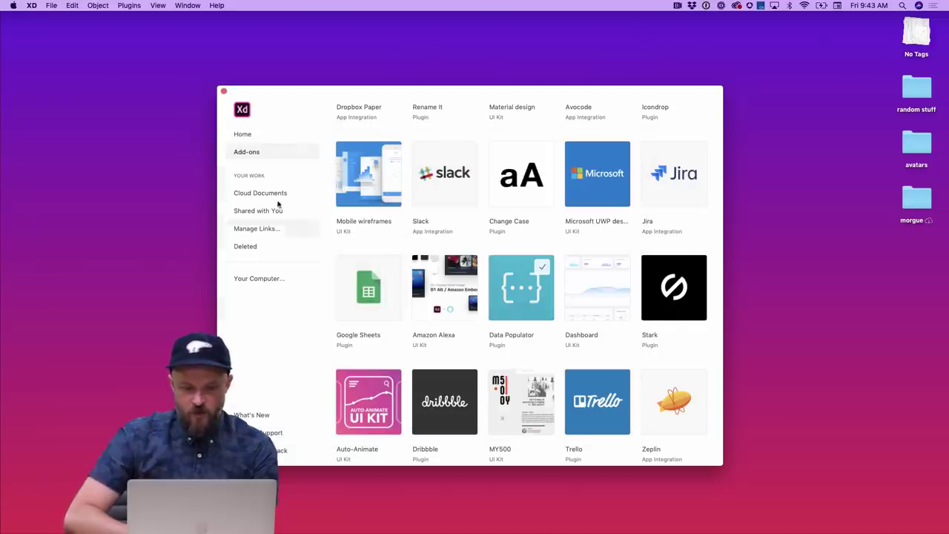
- Return to Home and open the New App document from Recent
left_click(256, 135)
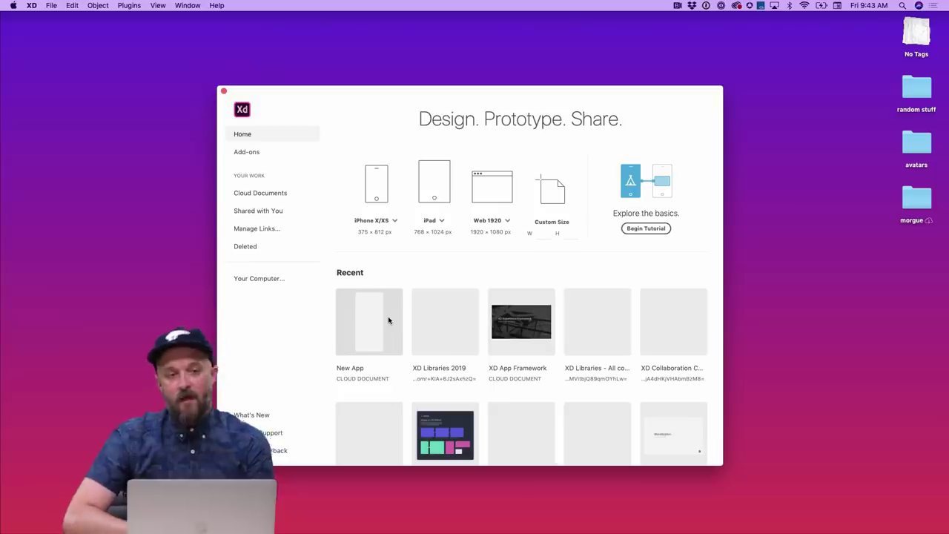
left_click(388, 320)
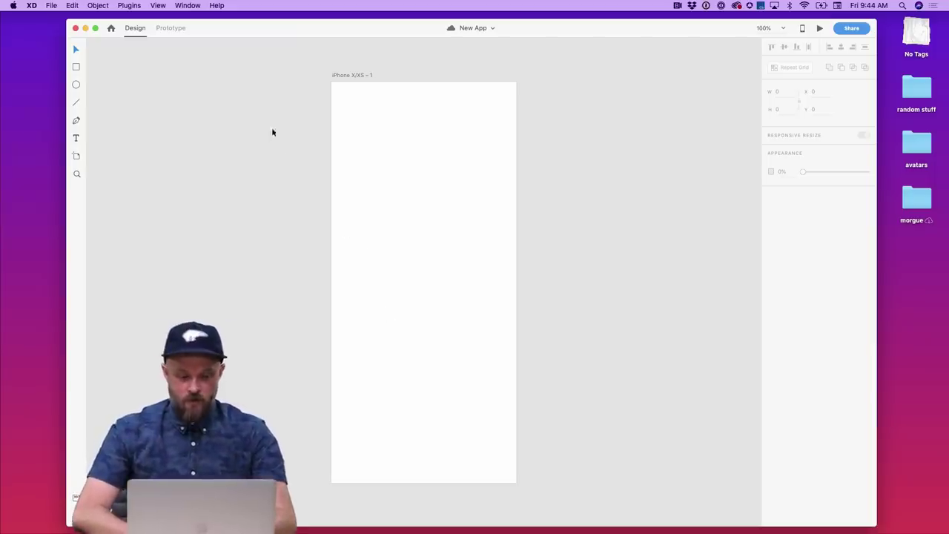
left_click(129, 5)
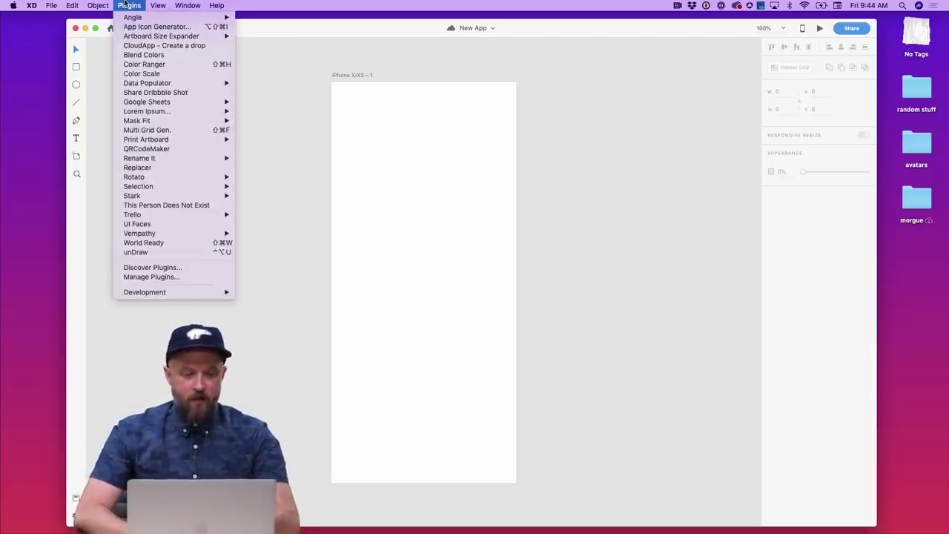
left_click(301, 132)
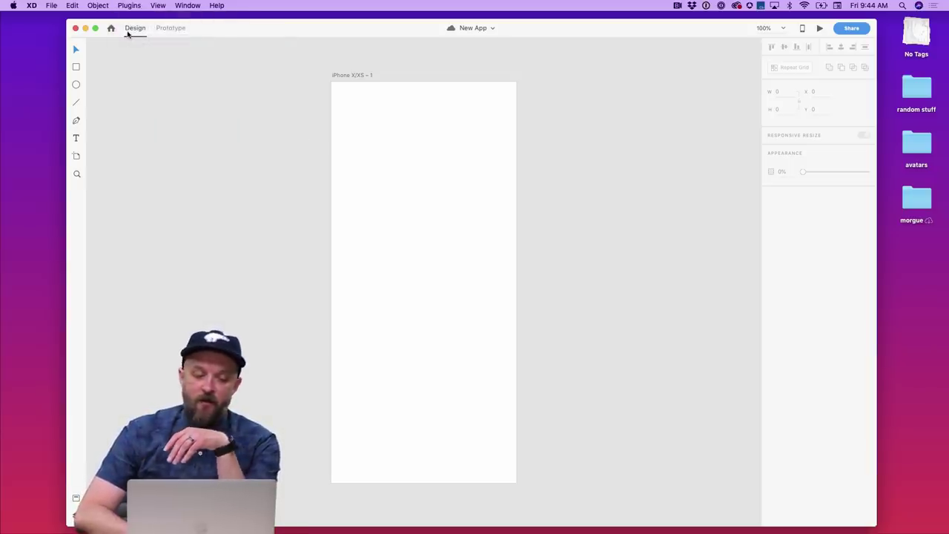
left_click(130, 5)
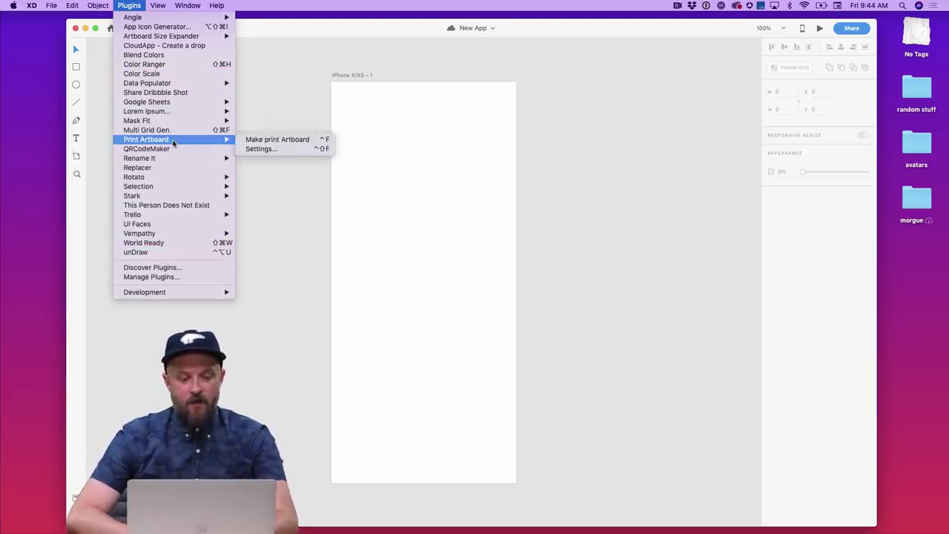
mouse_move(174, 107)
mouse_move(176, 82)
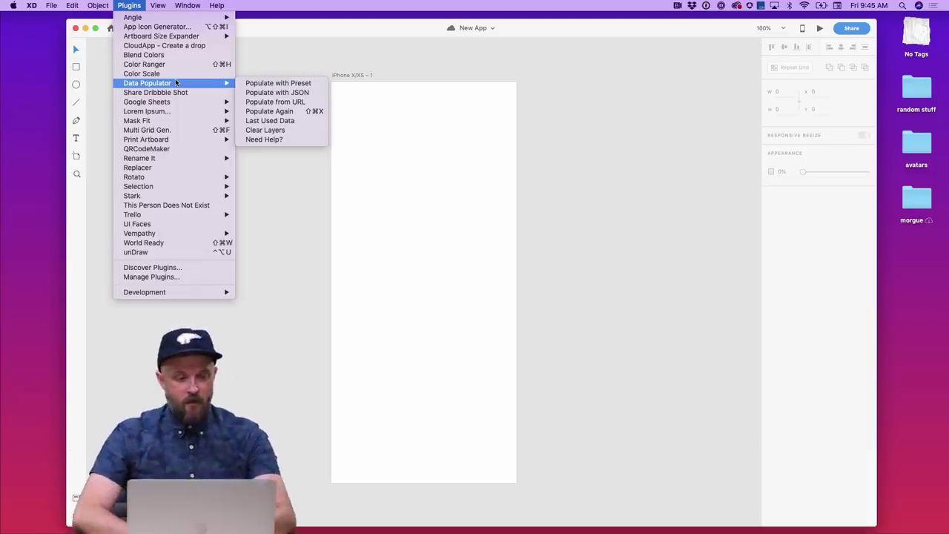
left_click(379, 148)
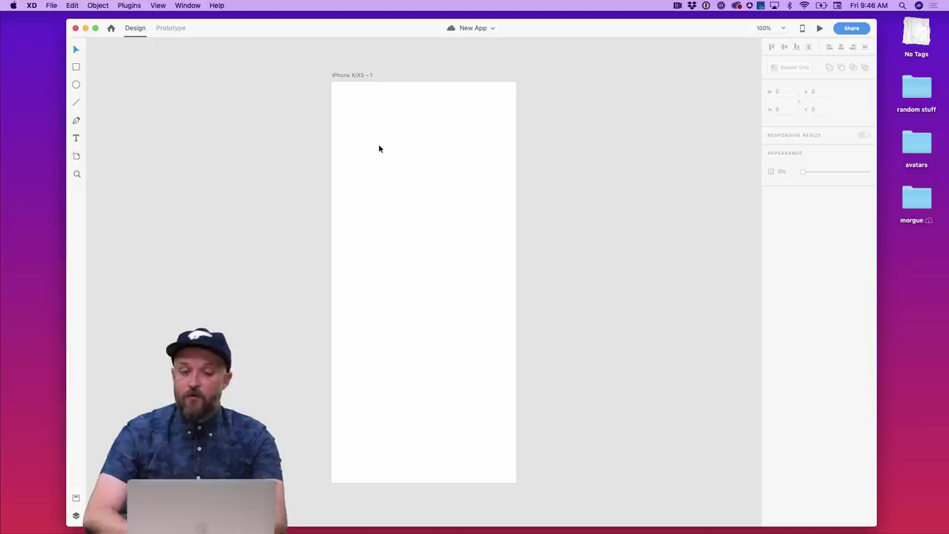
- Draw a square at the iPhone artboard's top-left corner
key("r")
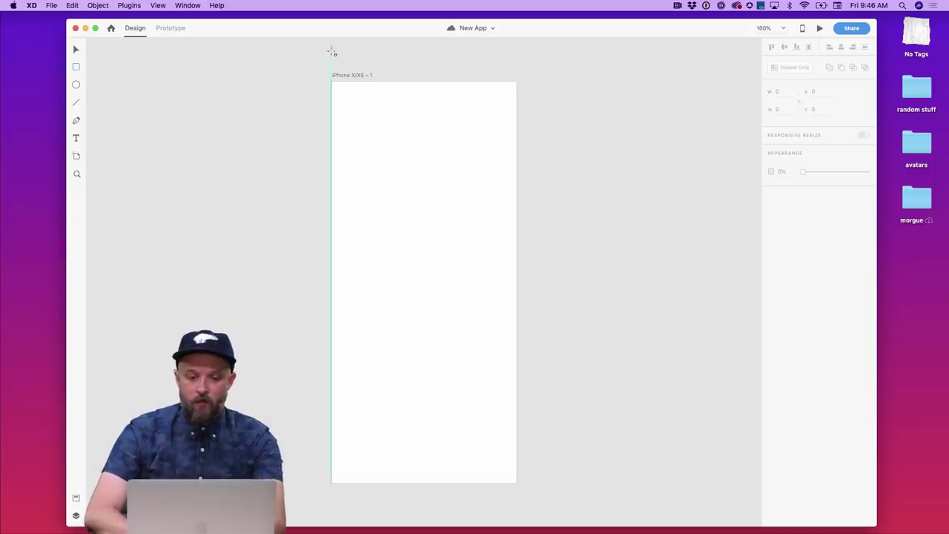
left_click_drag(331, 83, 375, 127)
key("v")
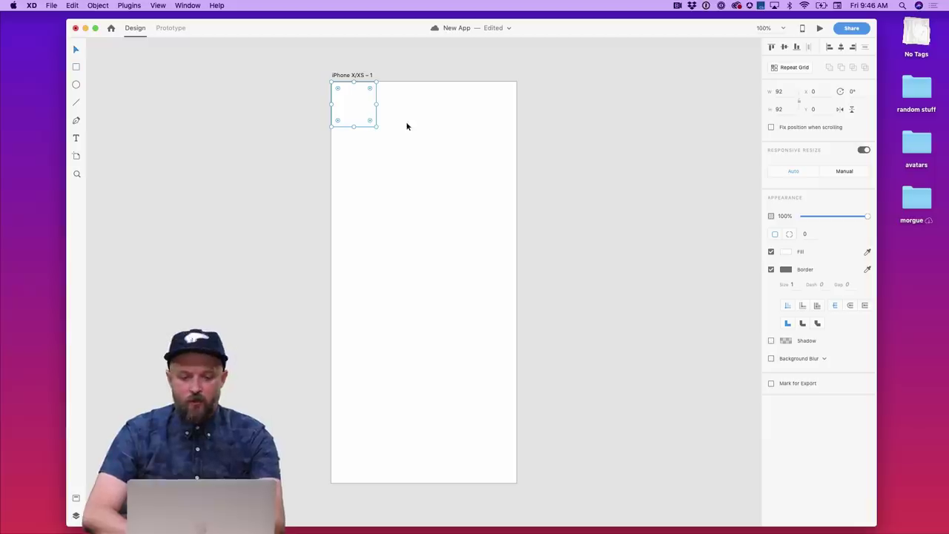
left_click(412, 126)
left_click(339, 96)
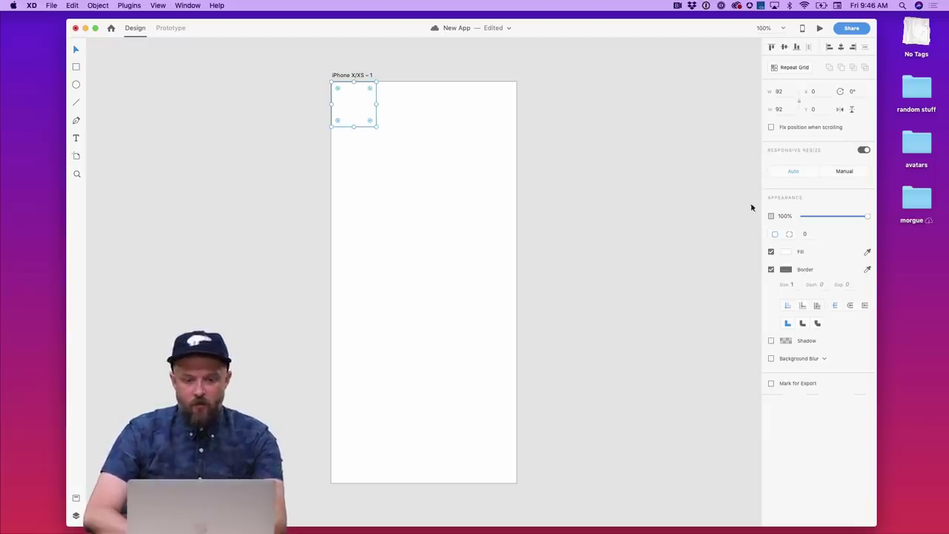
- Fill the square with #403568 from Assets, remove its border, and resize it to 77×77
left_click(76, 498)
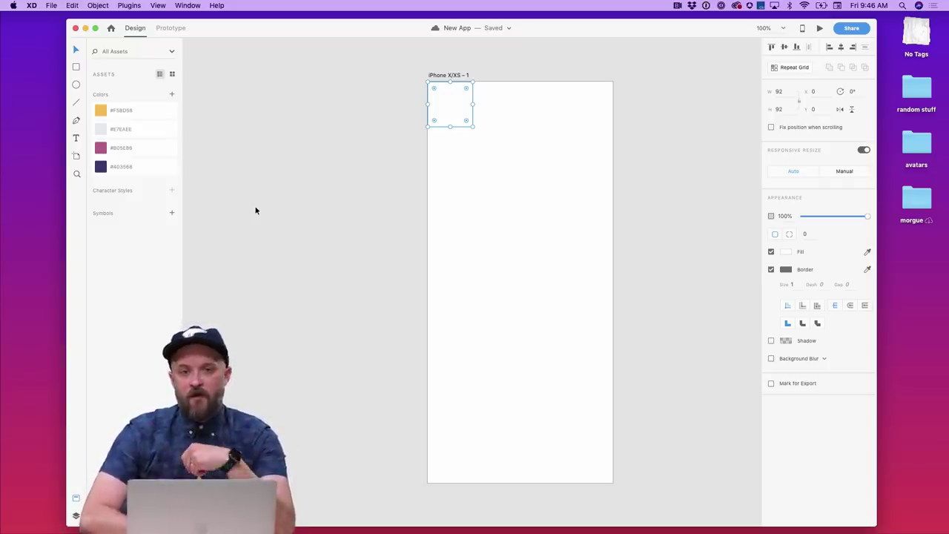
left_click(169, 169)
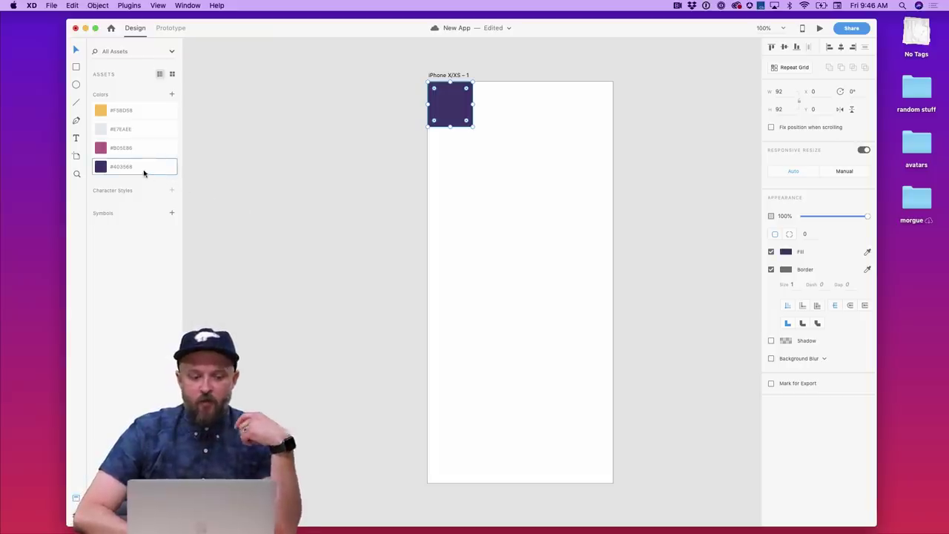
left_click(771, 269)
left_click(525, 185)
left_click(461, 124)
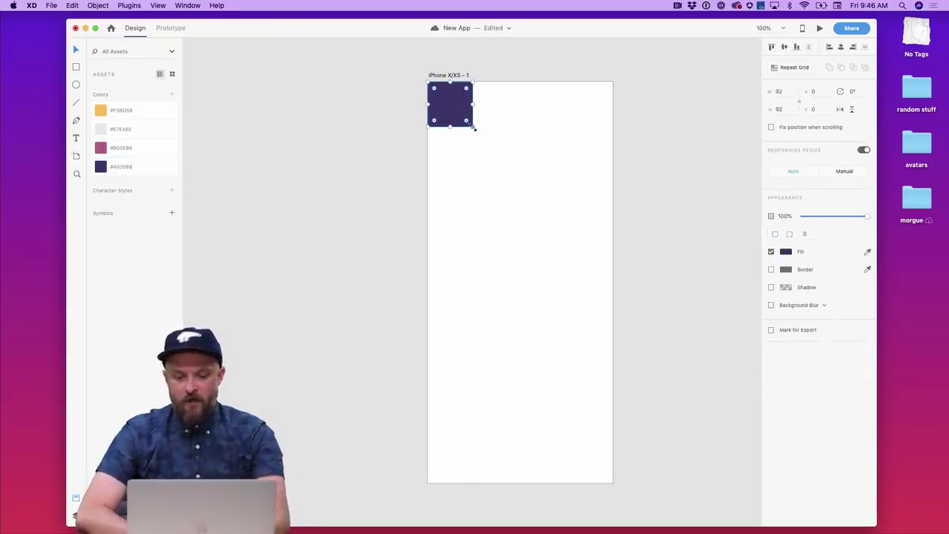
left_click_drag(469, 124, 466, 119)
left_click(484, 109)
scroll(488, 108, "right", 3)
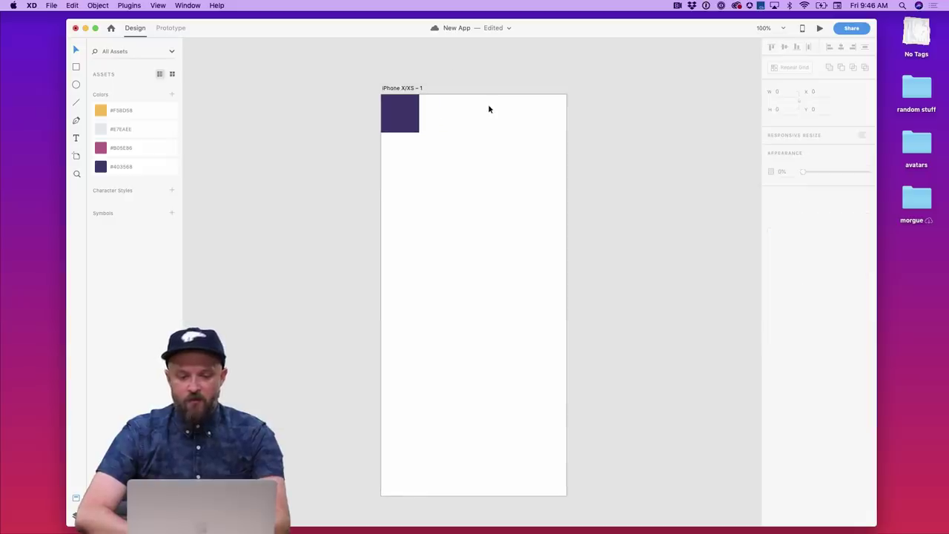
left_click(415, 113)
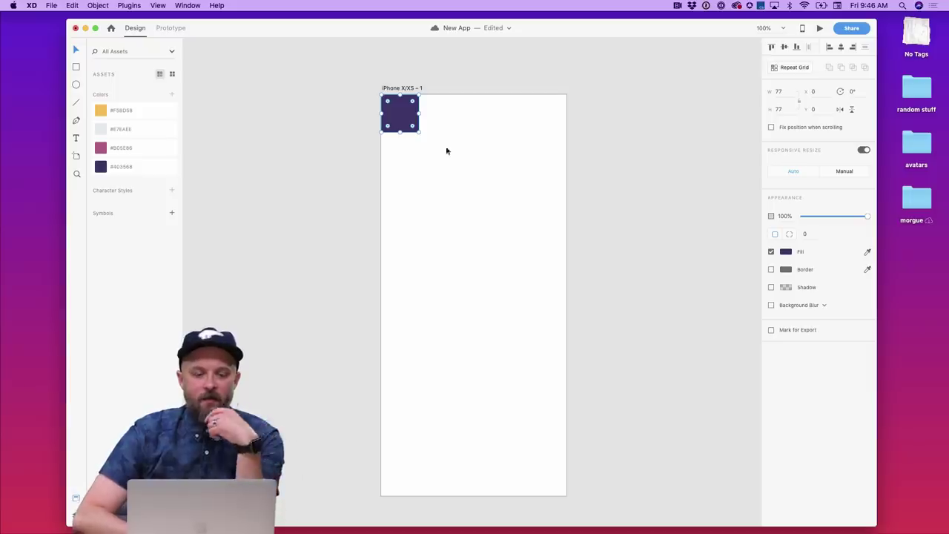
left_click(127, 6)
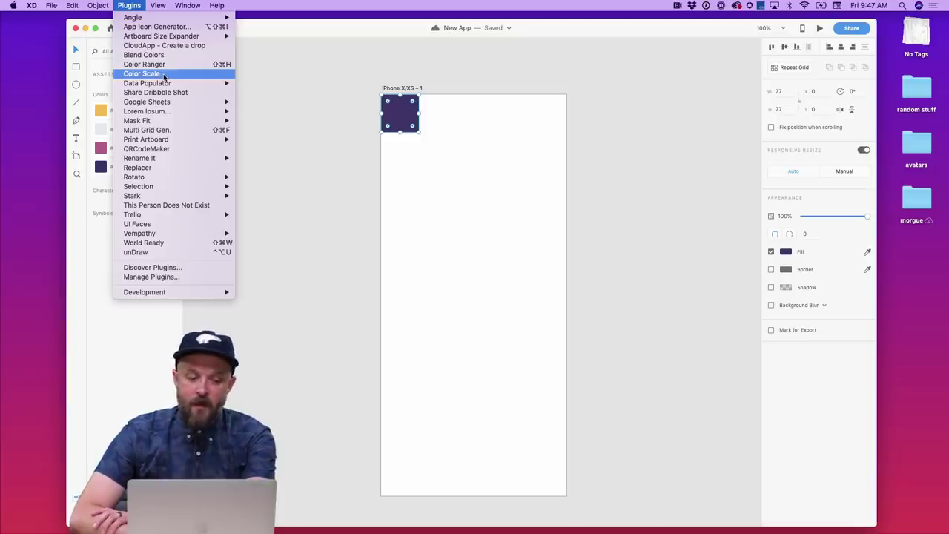
- Run Color Scale in To White Color mode, scale length 10, to create ten purple-to-white swatches
left_click(164, 75)
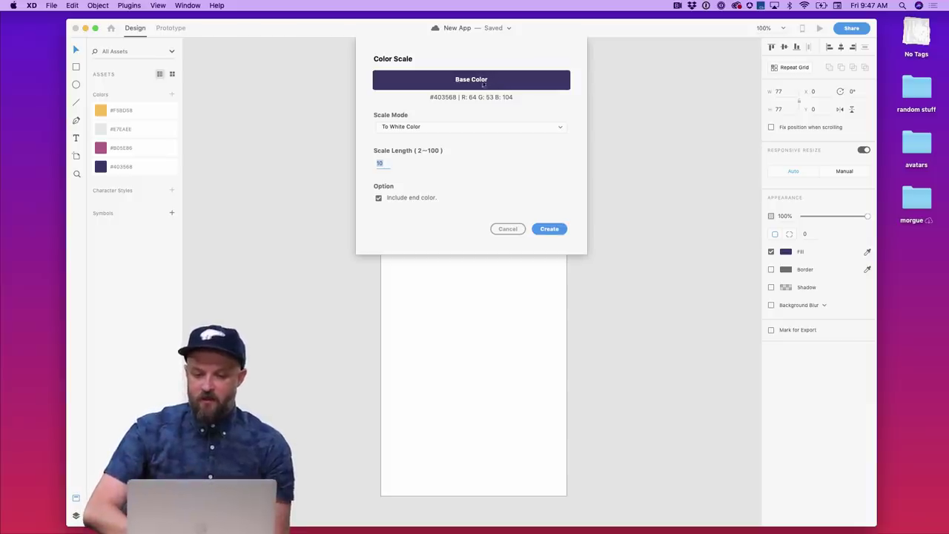
left_click(470, 127)
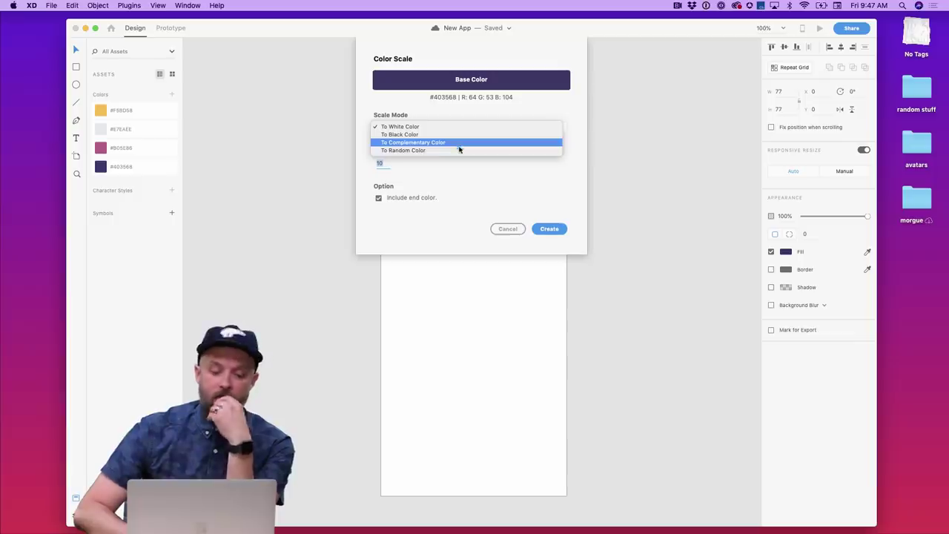
left_click(458, 190)
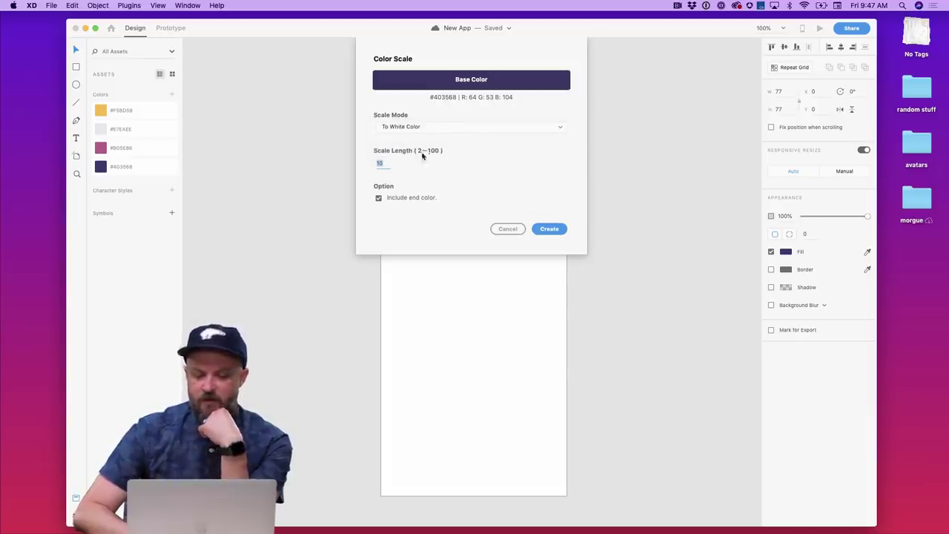
left_click(380, 163)
double_click(385, 165)
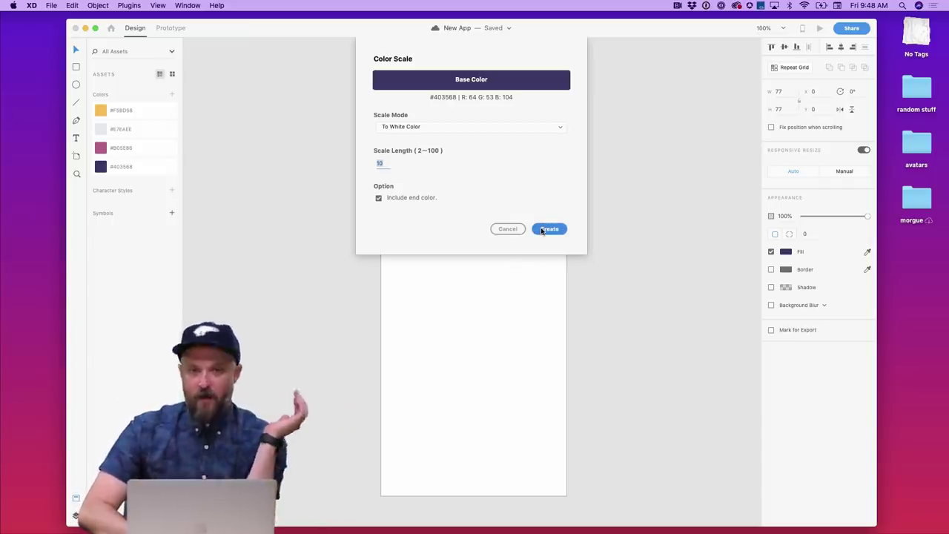
left_click(542, 230)
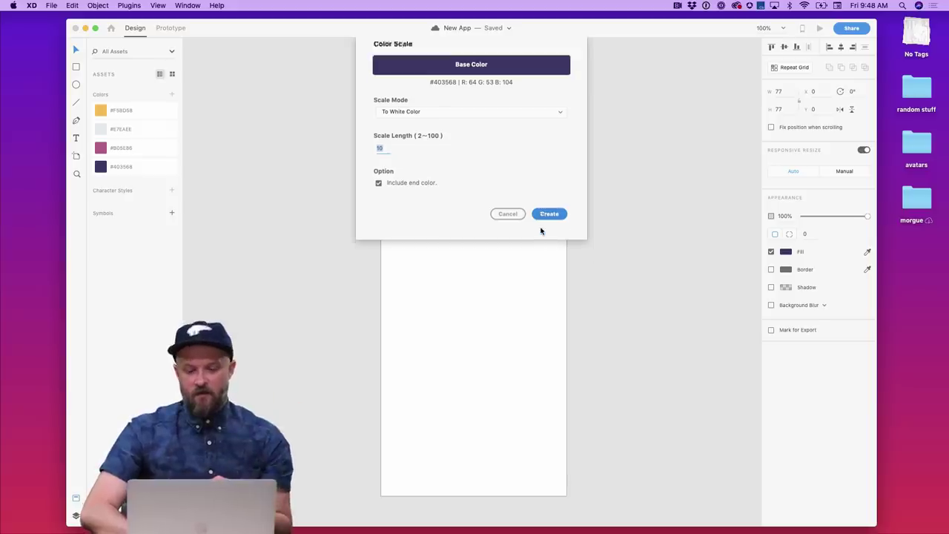
scroll(540, 232, "up", 3)
scroll(540, 232, "right", 2)
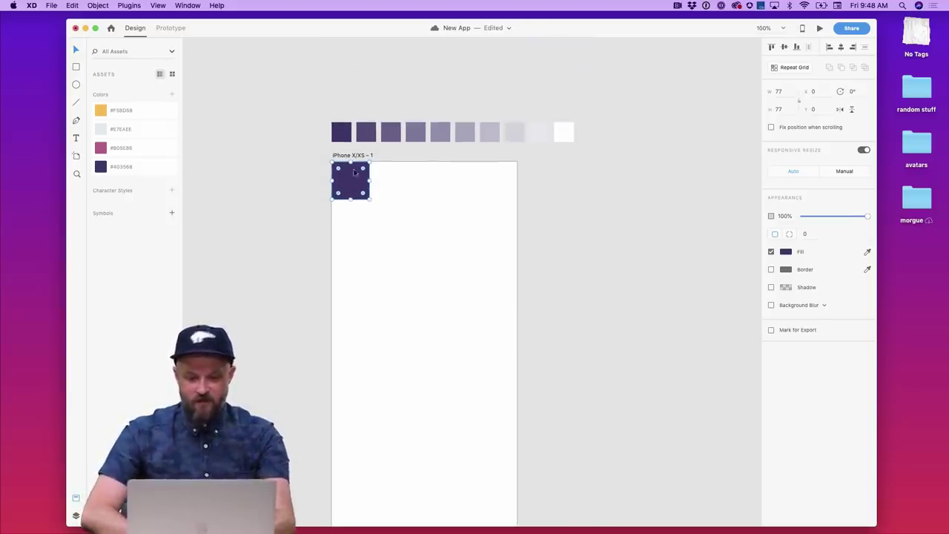
- Save the document and marquee-select the row of ten generated swatches
key("super+s")
left_click_drag(597, 144, 348, 101)
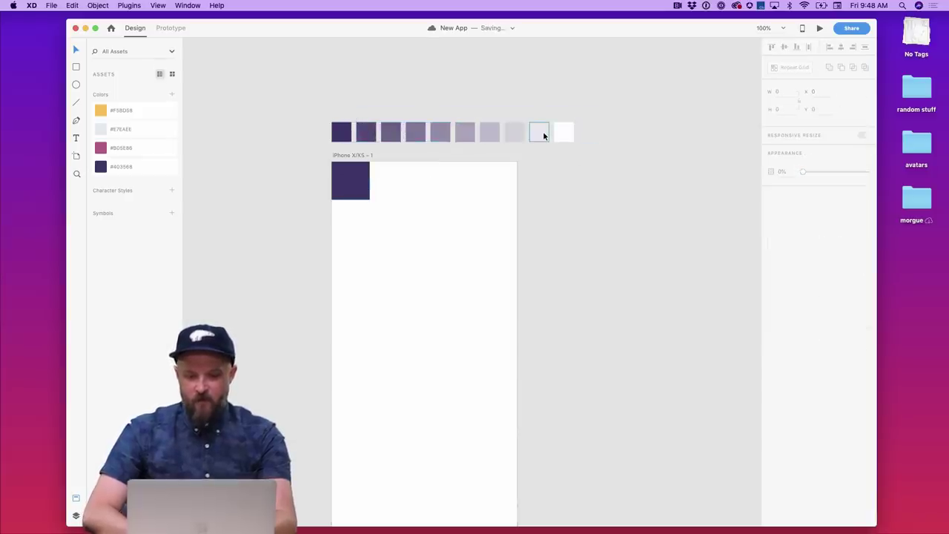
scroll(542, 131, "up", 3)
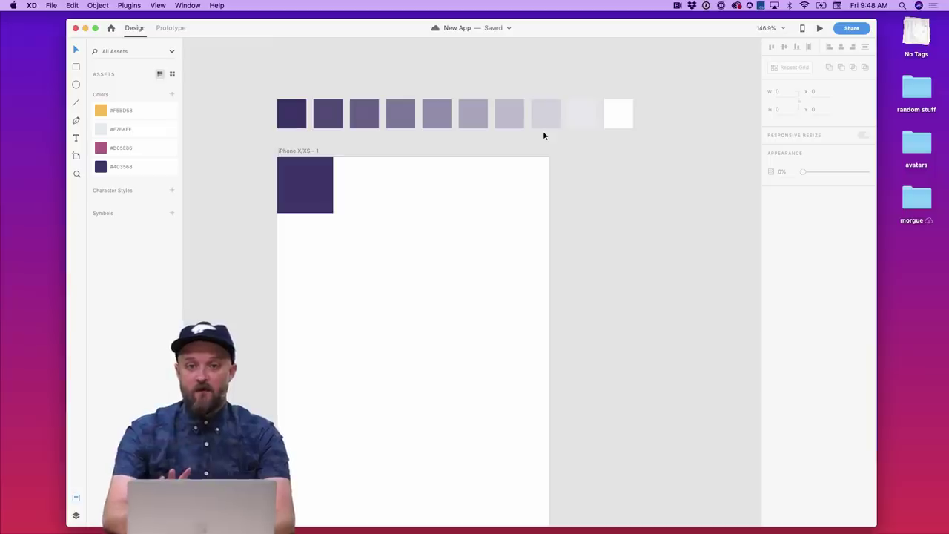
scroll(480, 150, "down", 3)
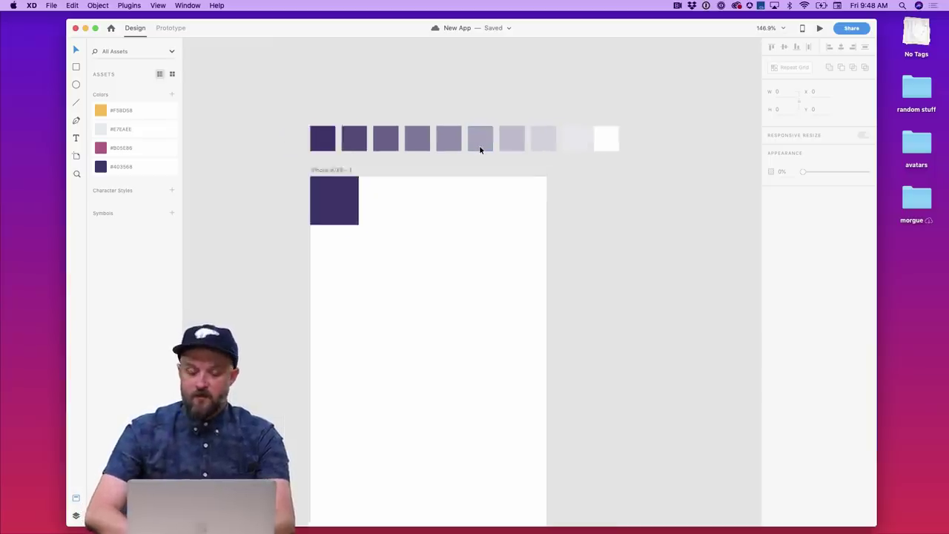
scroll(479, 150, "down", 1)
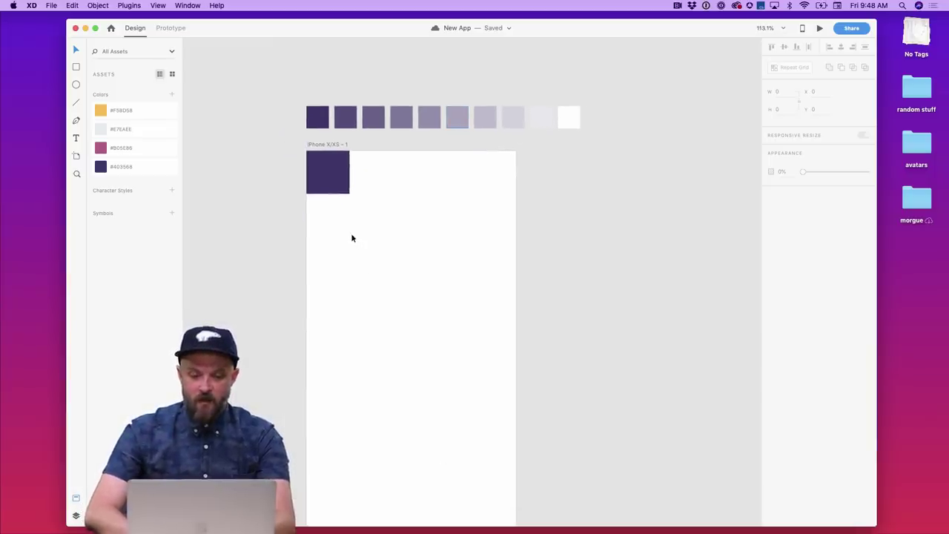
left_click_drag(272, 102, 597, 137)
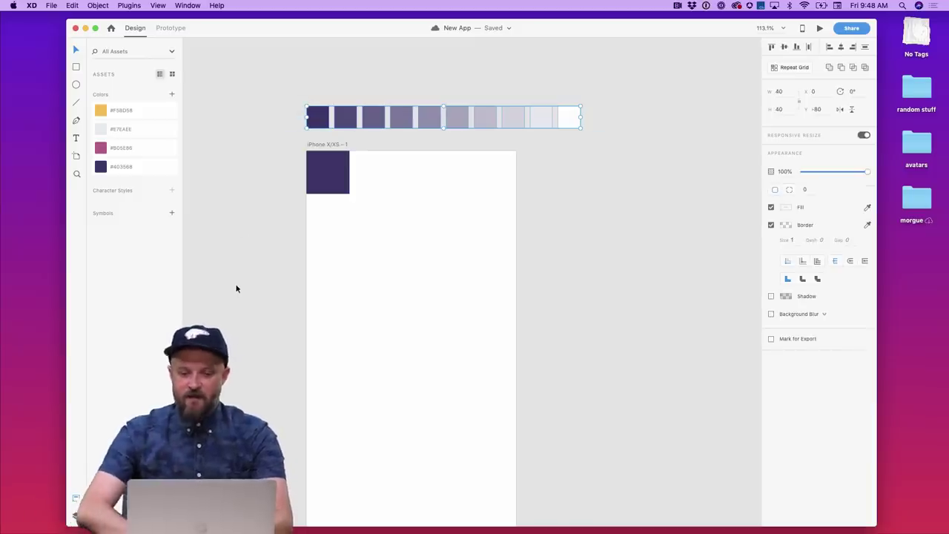
left_click(260, 147)
- Inspect individual swatch colours from dark purple to white, then reselect the purple square
double_click(317, 116)
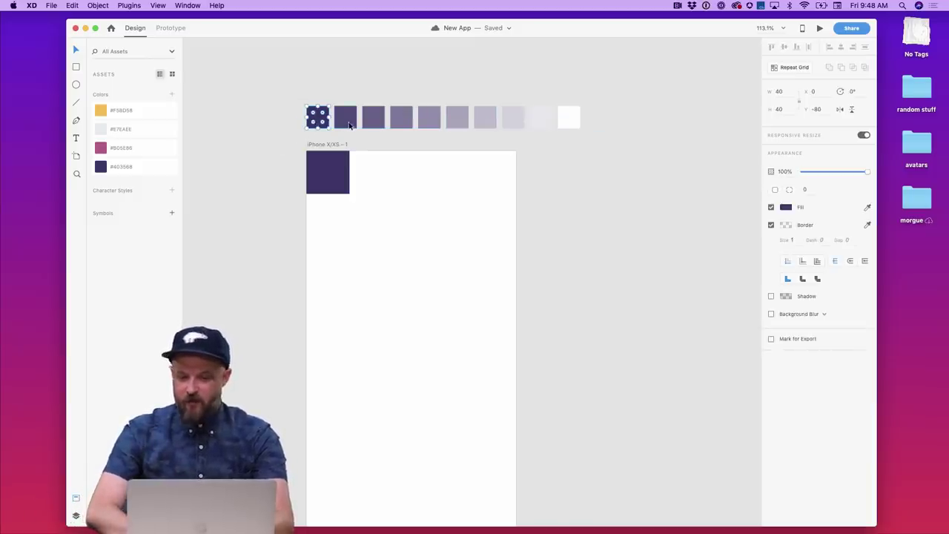
left_click(347, 121)
left_click(374, 121)
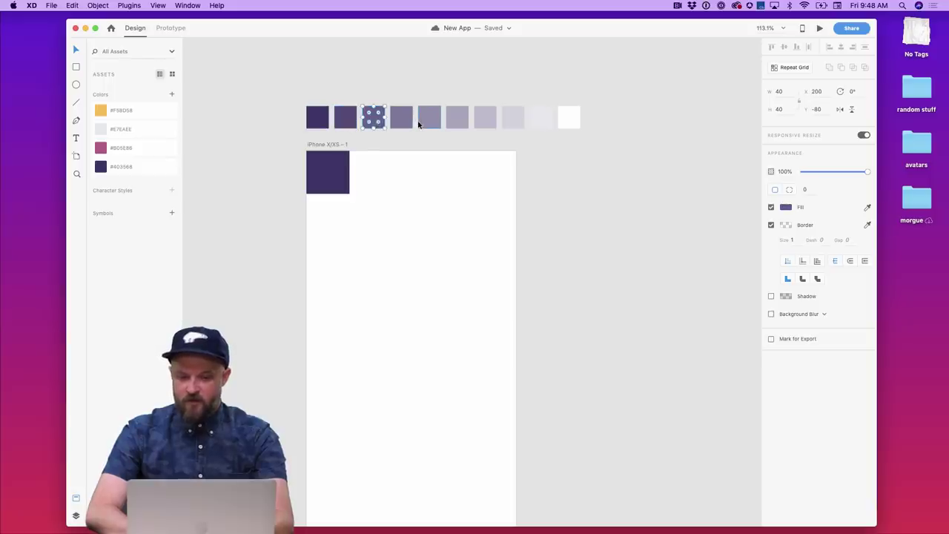
left_click(419, 124)
left_click(324, 117)
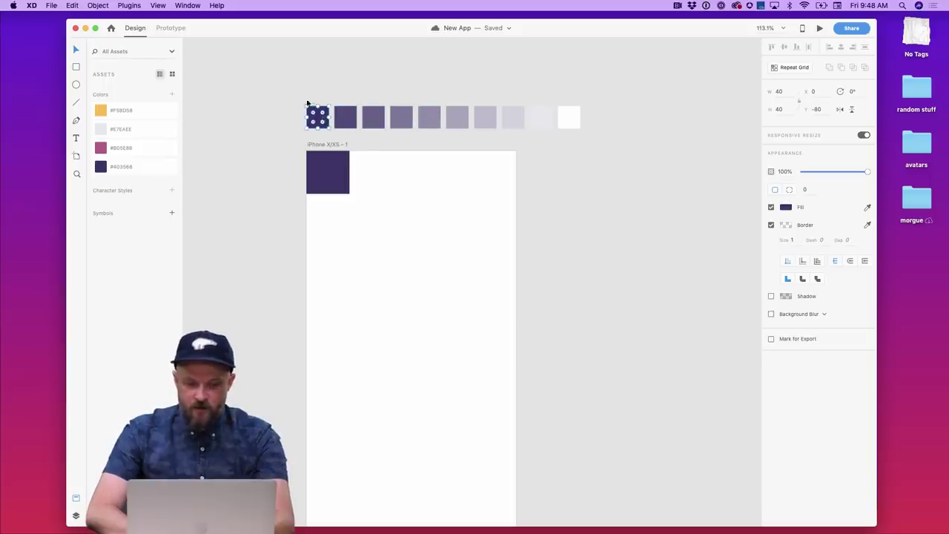
left_click(561, 118)
left_click(543, 173)
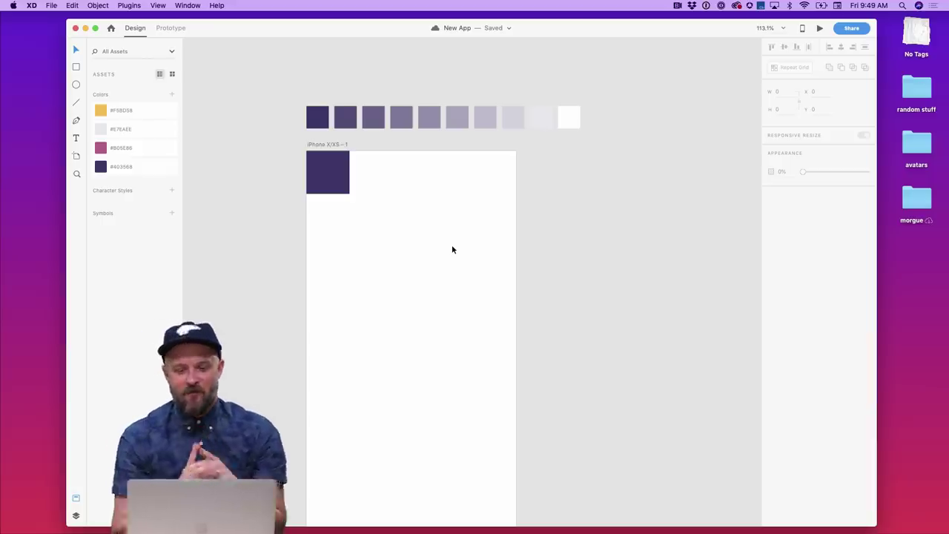
left_click(329, 159)
- Regenerate the swatch row with Color Scale in To Complementary Color mode
left_click(129, 5)
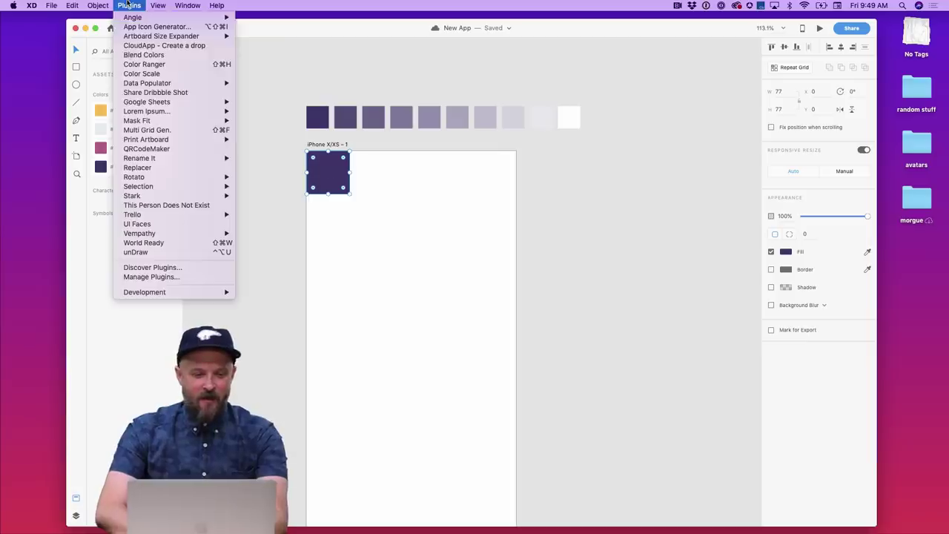
left_click(176, 74)
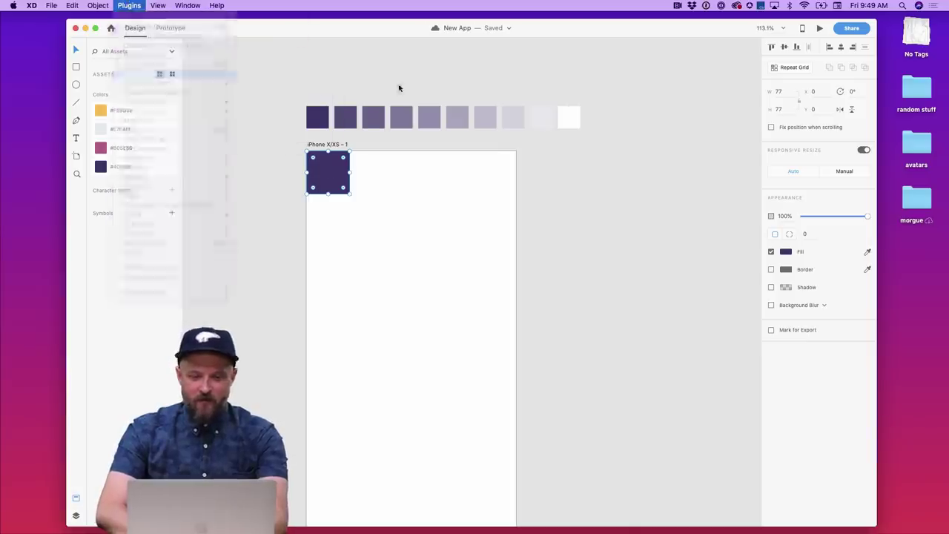
left_click(448, 126)
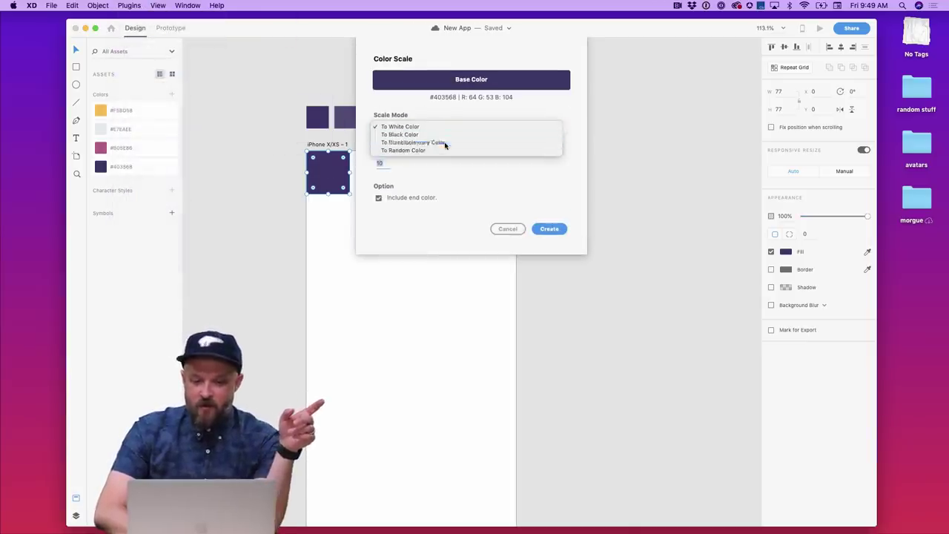
left_click(445, 142)
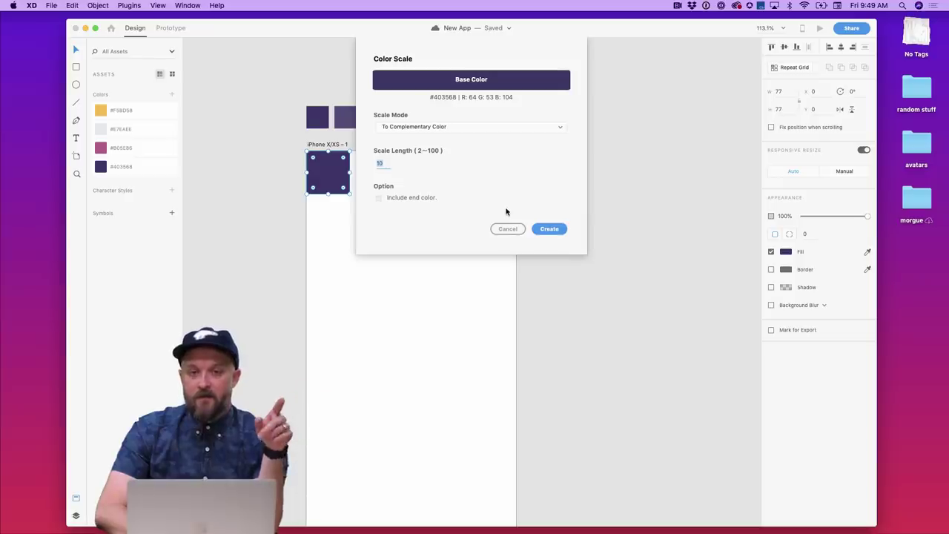
left_click(546, 227)
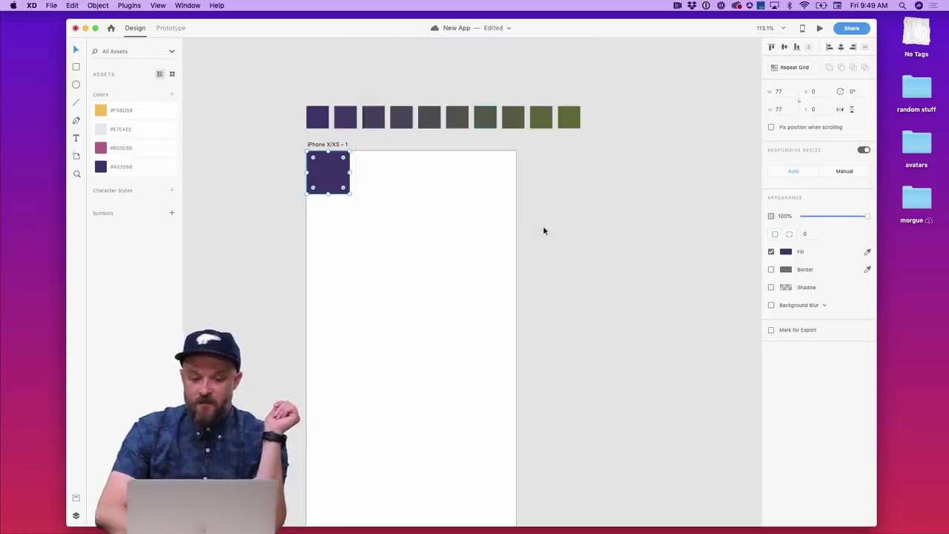
left_click(558, 149)
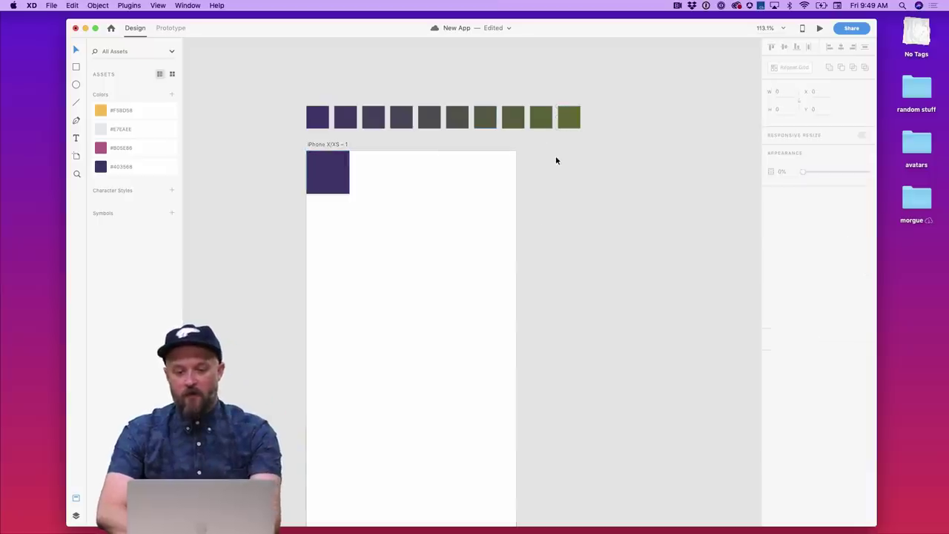
scroll(555, 161, "up", 3)
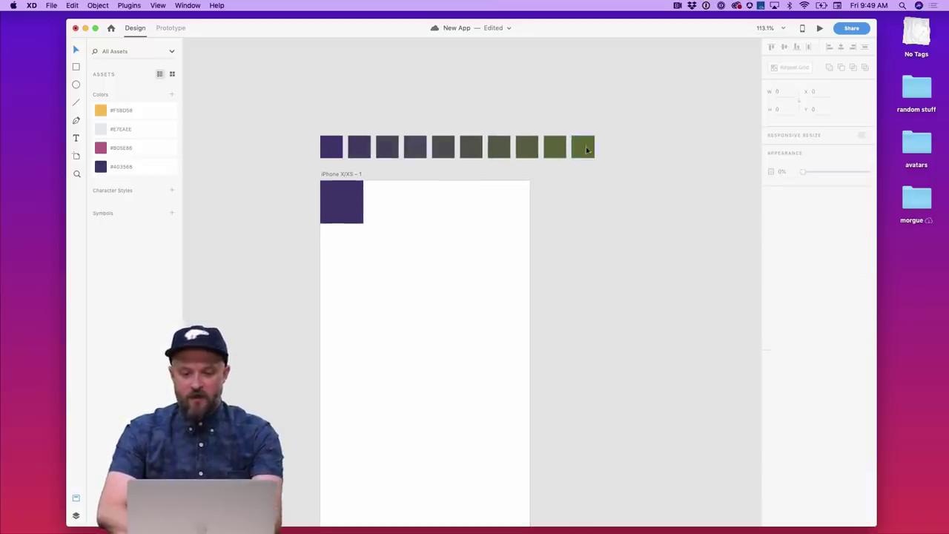
- Dismiss the Color Scale selection error and reselect the purple square
left_click(129, 5)
left_click(152, 73)
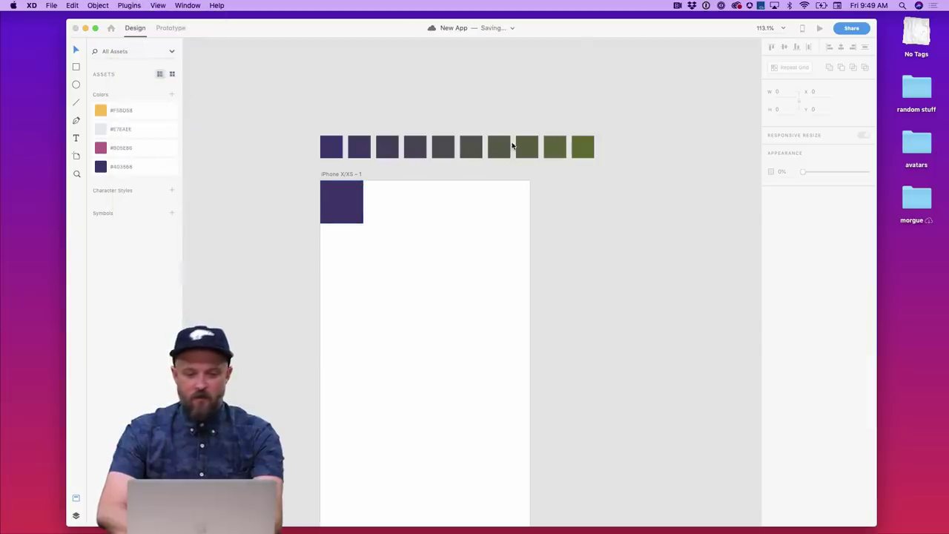
left_click(528, 104)
left_click(357, 192)
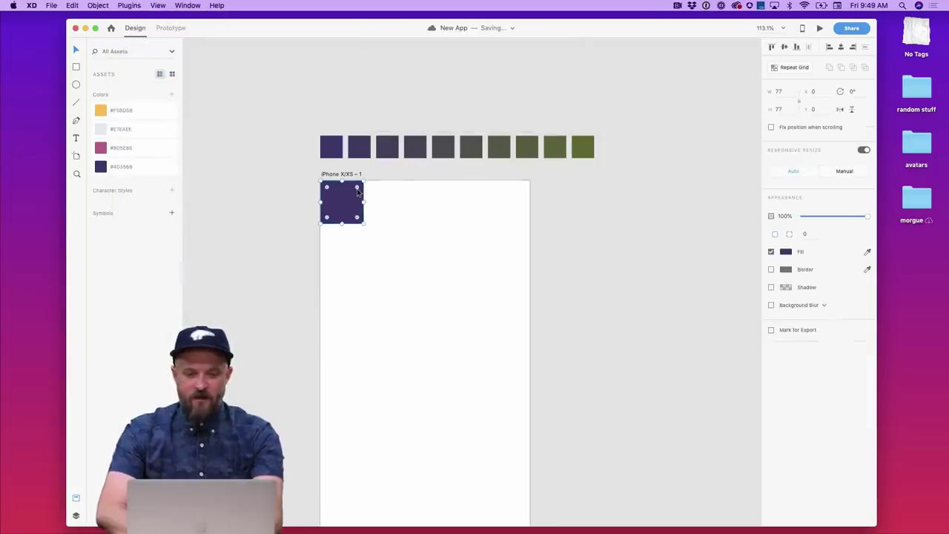
- Regenerate the swatches in To Random Color mode, producing a purple-to-red row
left_click(129, 5)
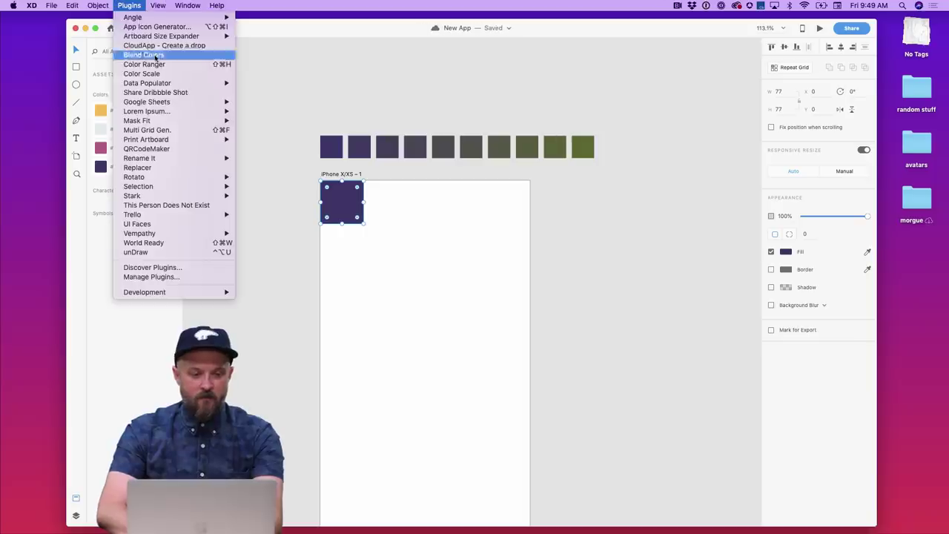
left_click(222, 73)
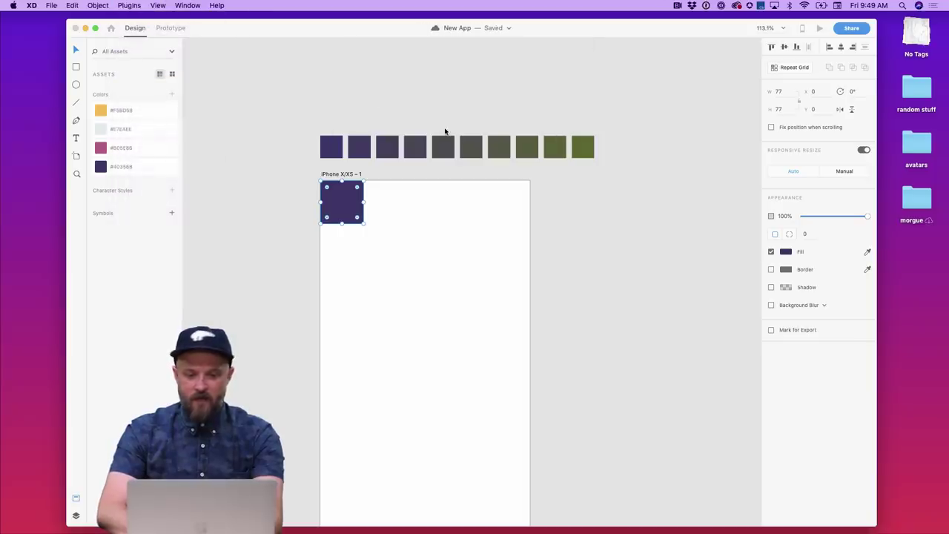
left_click(434, 127)
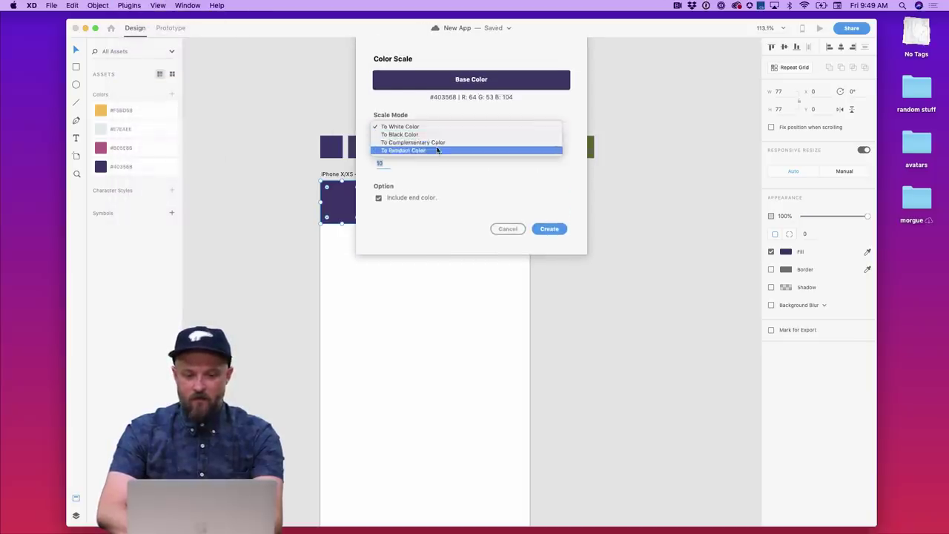
left_click(438, 150)
left_click(552, 225)
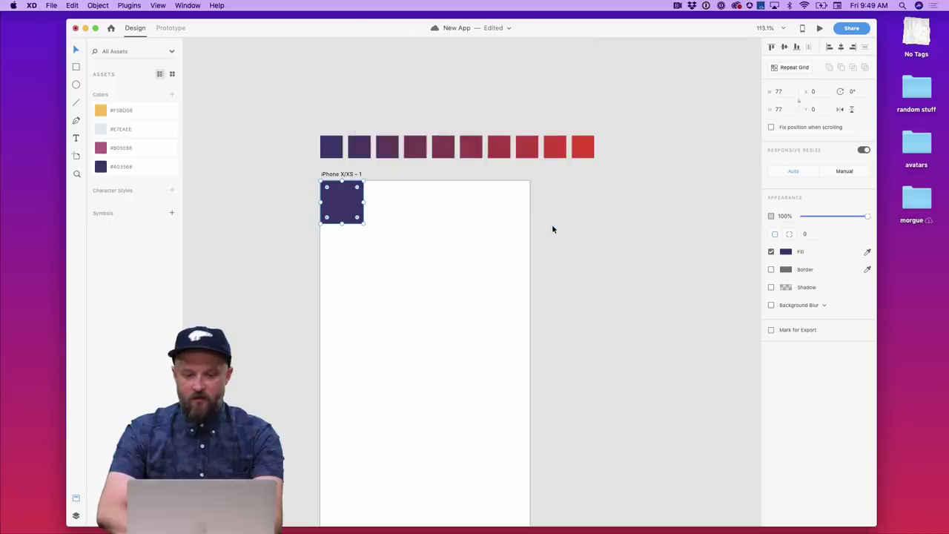
left_click(594, 198)
left_click_drag(624, 158, 287, 121)
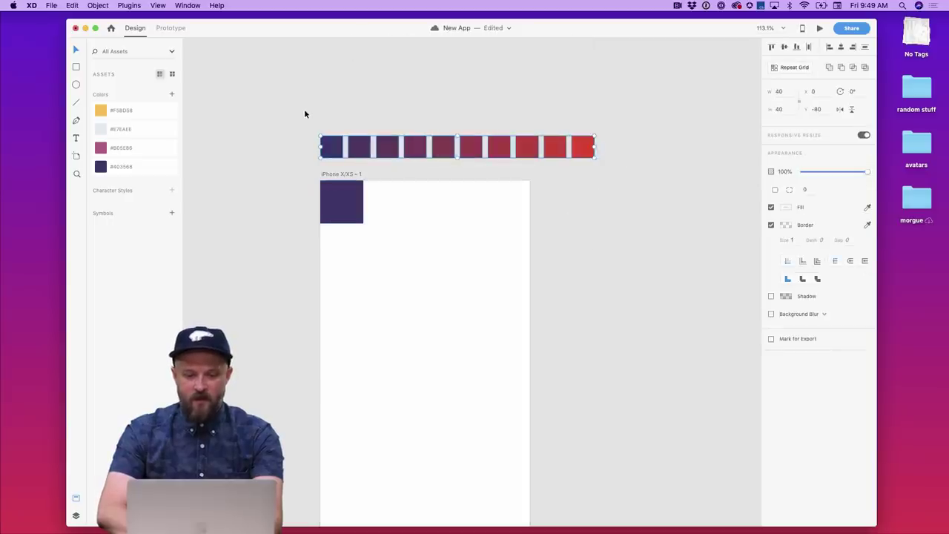
left_click(304, 113)
scroll(370, 214, "up", 5)
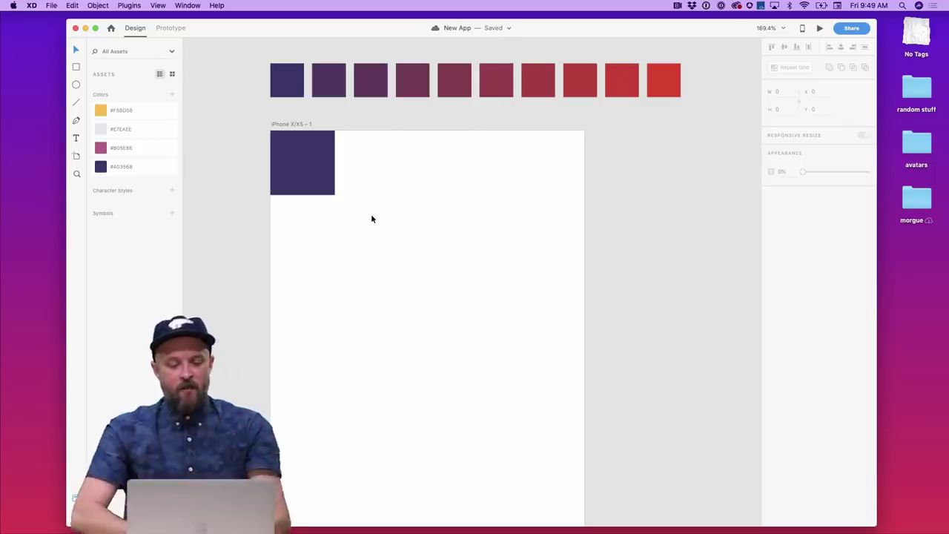
left_click(129, 5)
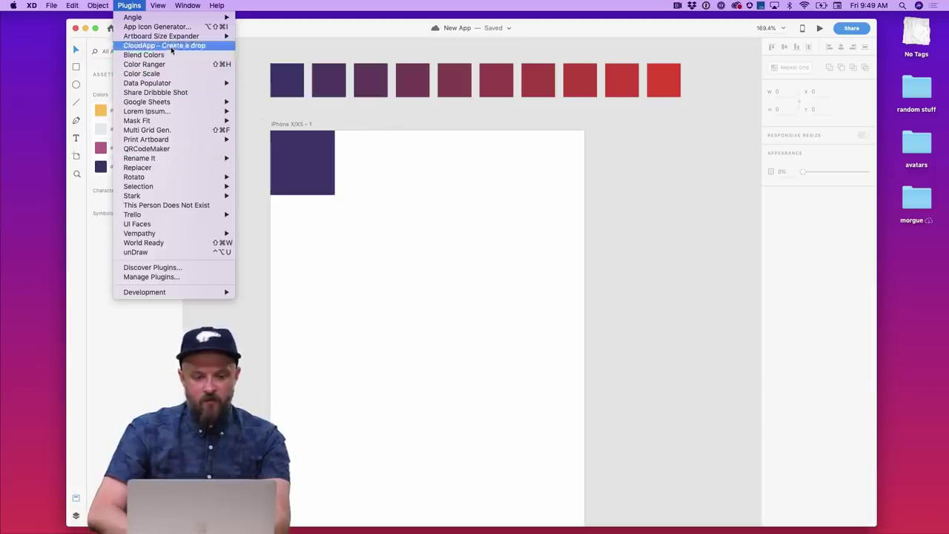
- Place a red square to the right of the artboard next to the purple swatch
left_click(391, 134)
left_click(287, 80)
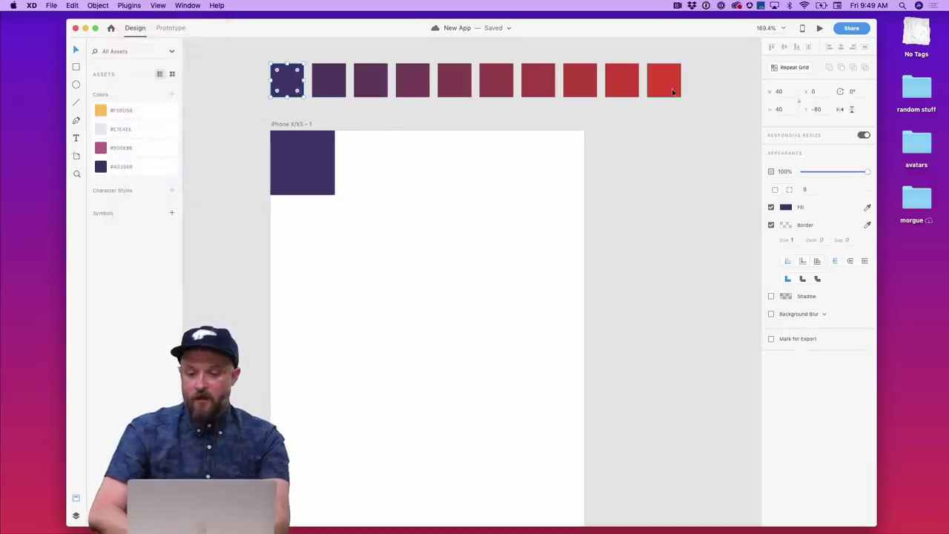
left_click_drag(664, 77, 610, 271)
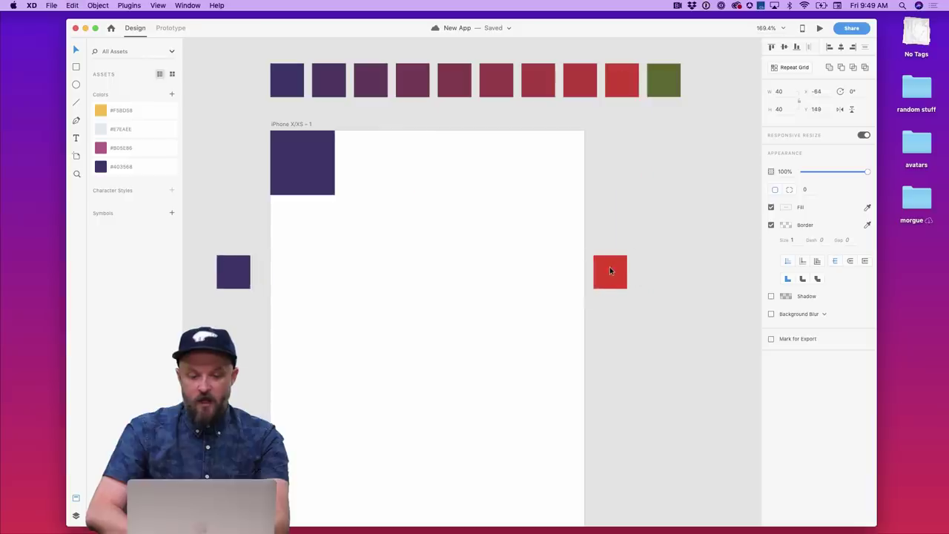
- Blend the two squares' colours in 8 steps with Blend Colors, then delete the blended row
left_click(129, 5)
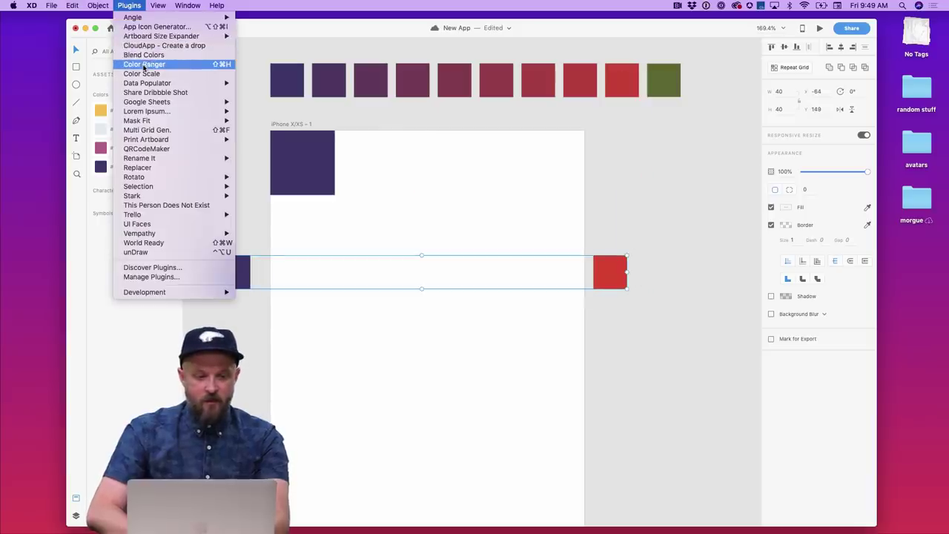
left_click(141, 55)
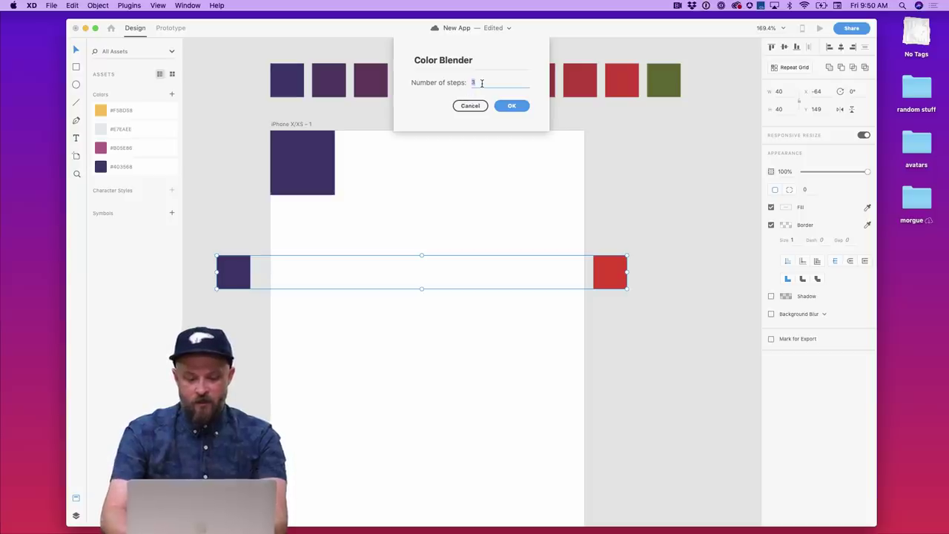
type("8")
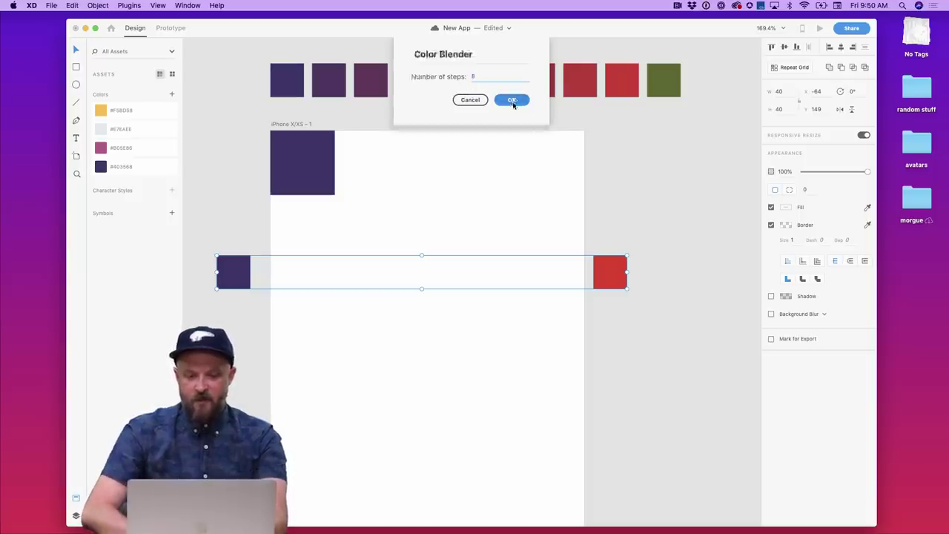
left_click(511, 106)
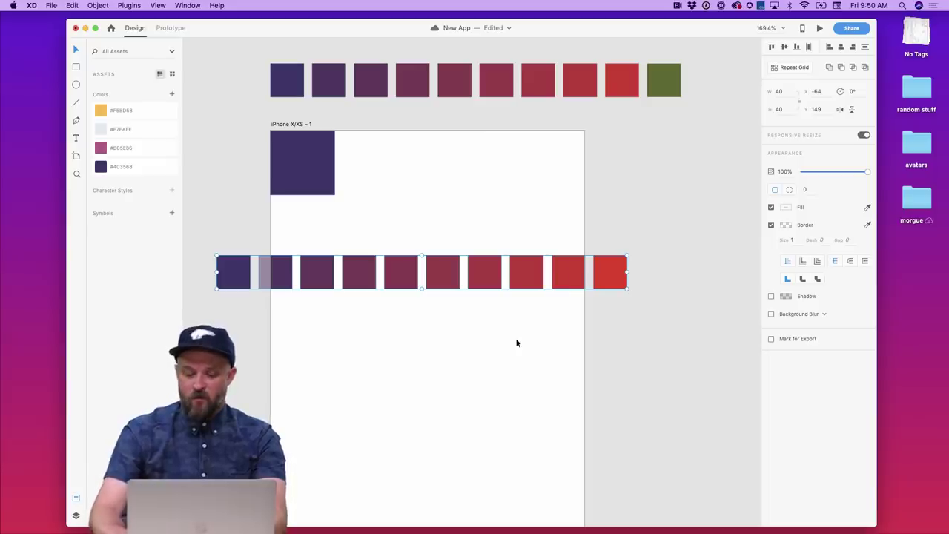
key("Delete")
left_click(129, 5)
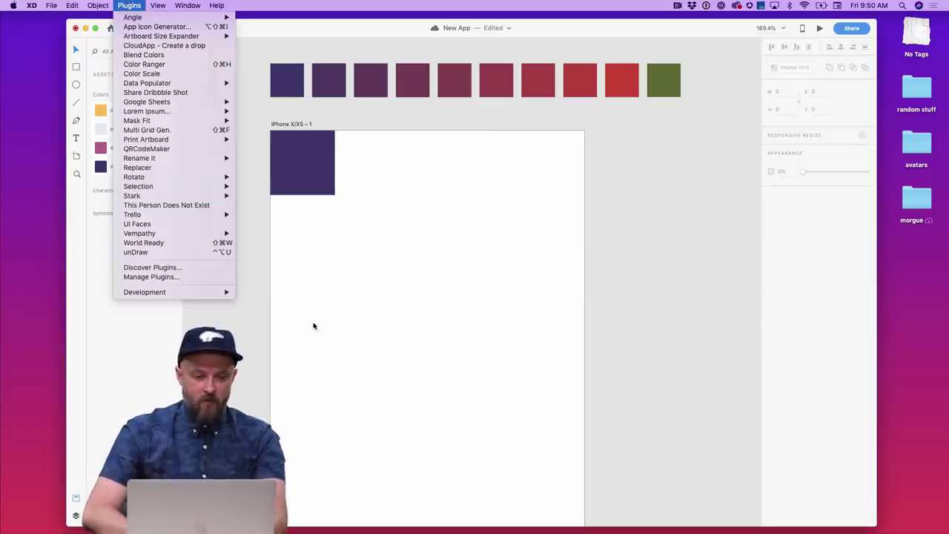
- Move the purple square down and right on the artboard and give it slightly rounded corners
left_click(319, 330)
left_click_drag(305, 184, 355, 225)
scroll(332, 228, "down", 5)
left_click(804, 233)
type("1")
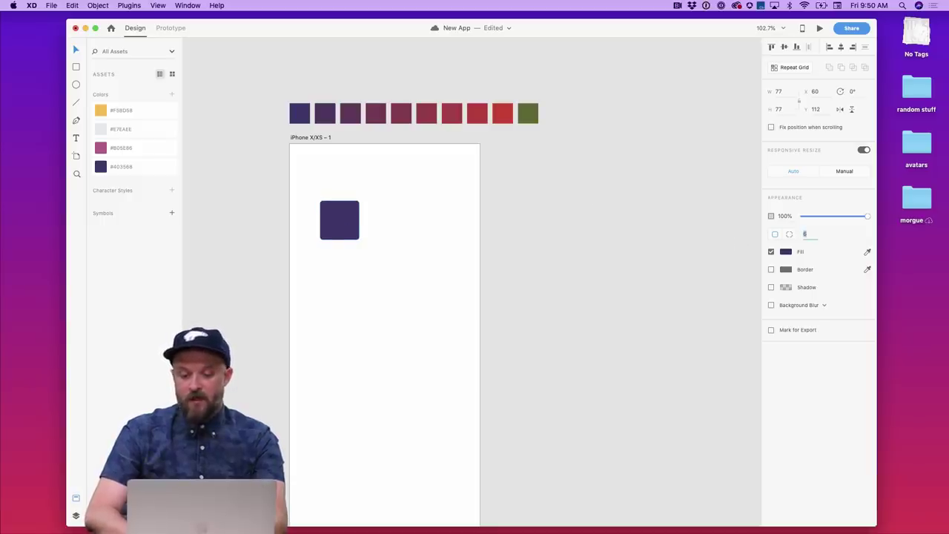
- Enlarge the square from its corner to about 88 px and save the document
left_click(384, 263)
left_click_drag(342, 221, 346, 243)
left_click(387, 255)
left_click(352, 242)
left_click(375, 277)
scroll(363, 295, "up", 2)
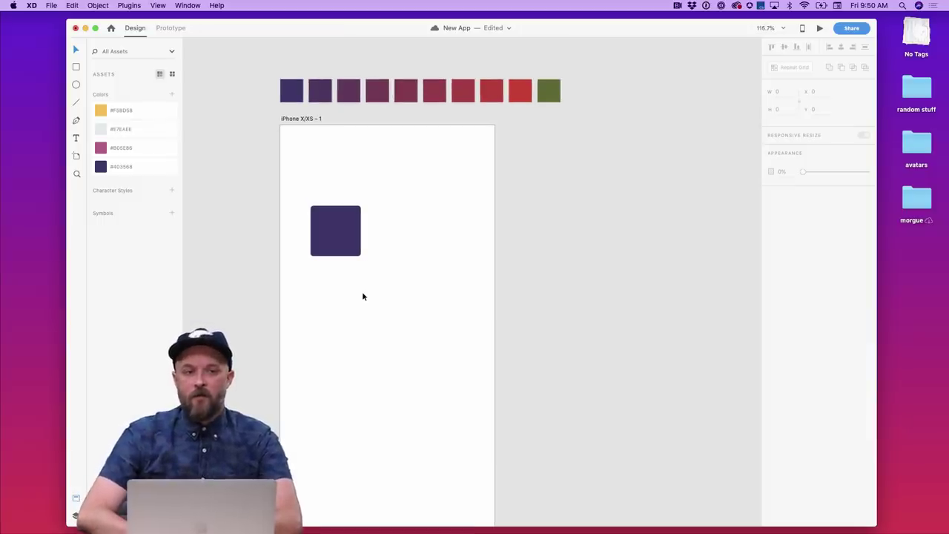
key("super+s")
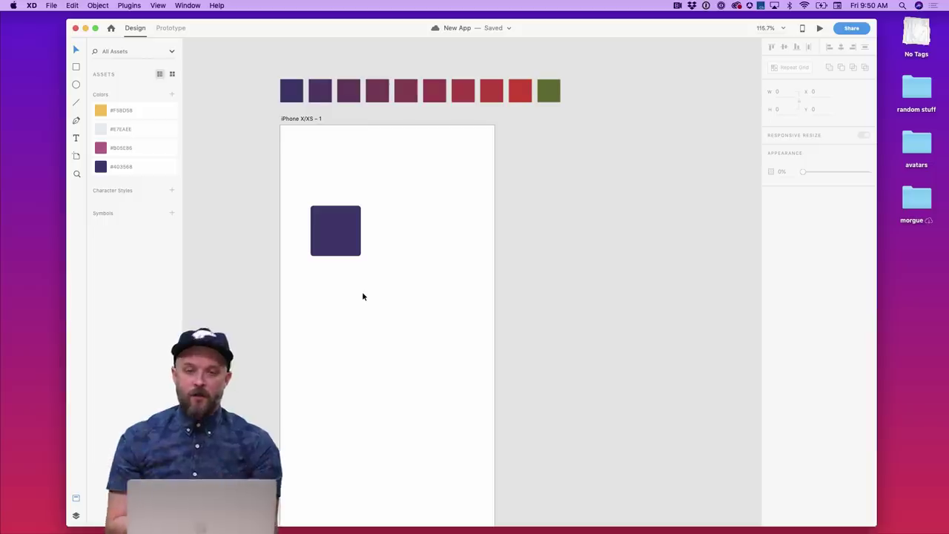
- Add a two-line text label reading 'Presenter' / 'Name' below the square
key("t")
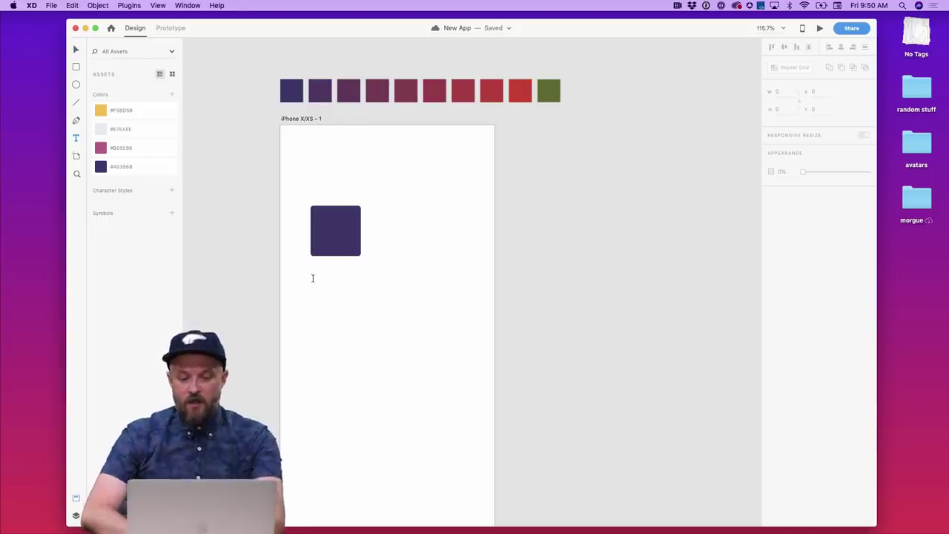
left_click(309, 270)
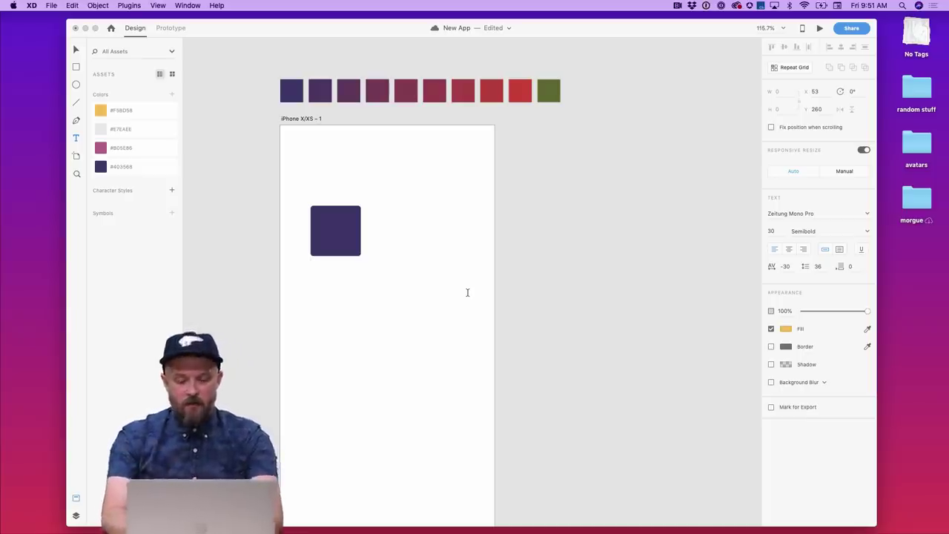
type("Pez")
key("BackSpace")
key("BackSpace")
key("BackSpace")
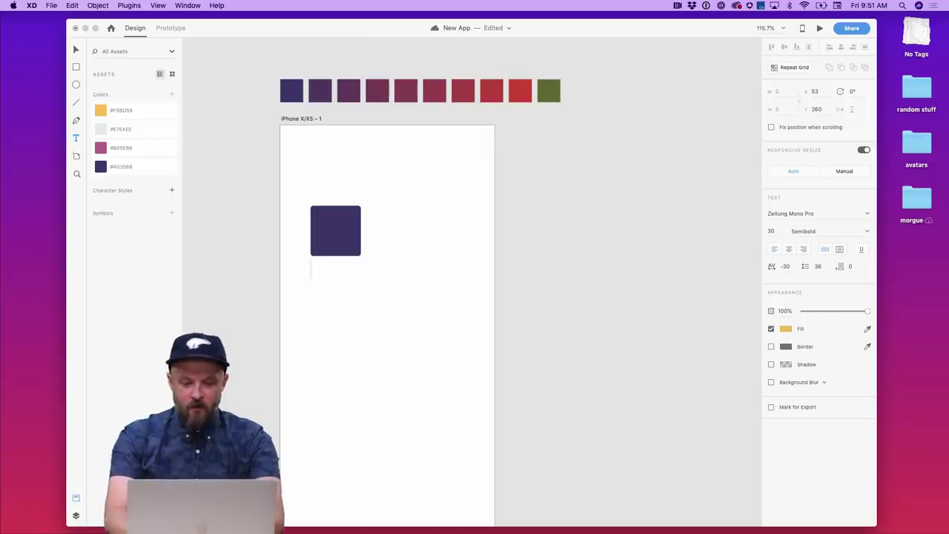
type("Presenter")
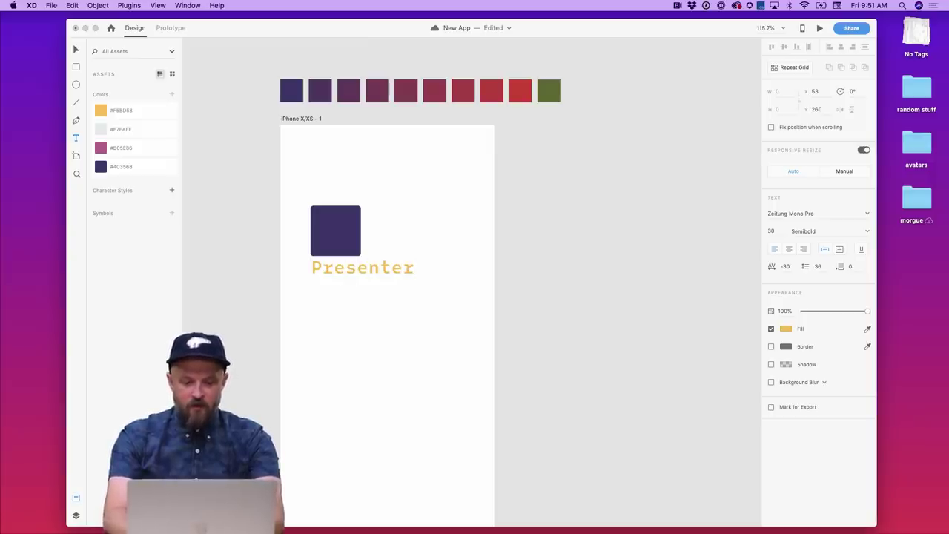
key("Return")
type("Name")
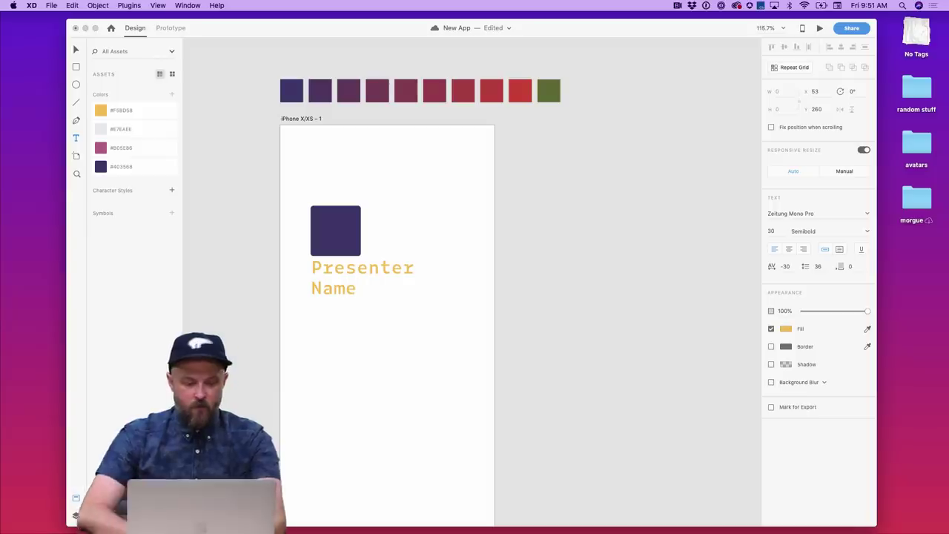
key("Escape")
key("Escape")
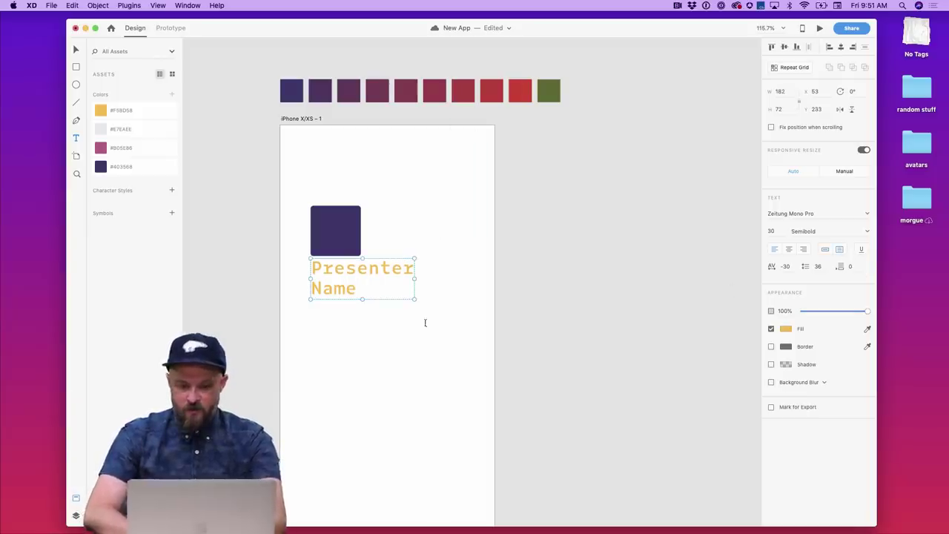
- Reduce the label's font size to 17 and move it beside the purple square
left_click(771, 230)
type("20")
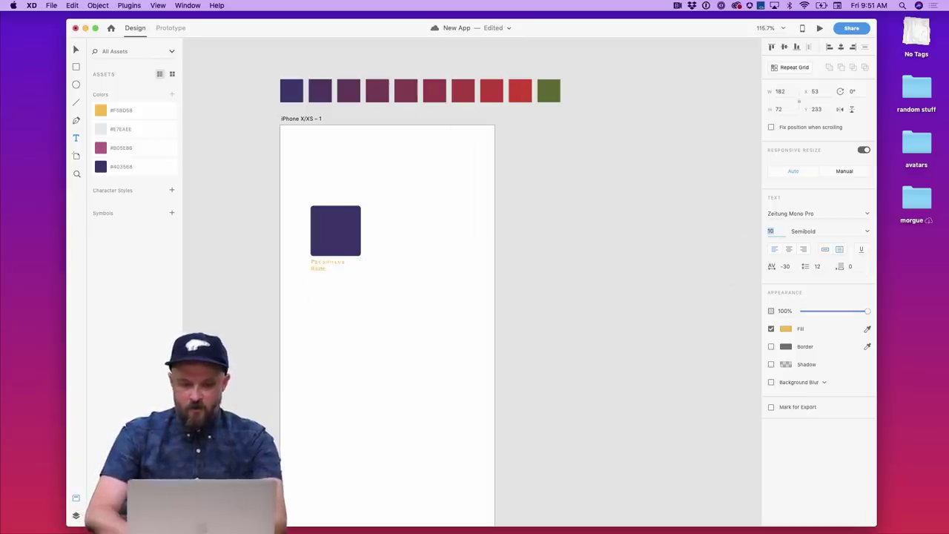
key("Return")
key("Down")
key("Down")
key("Down")
key("Down")
key("Down")
key("Down")
key("Down")
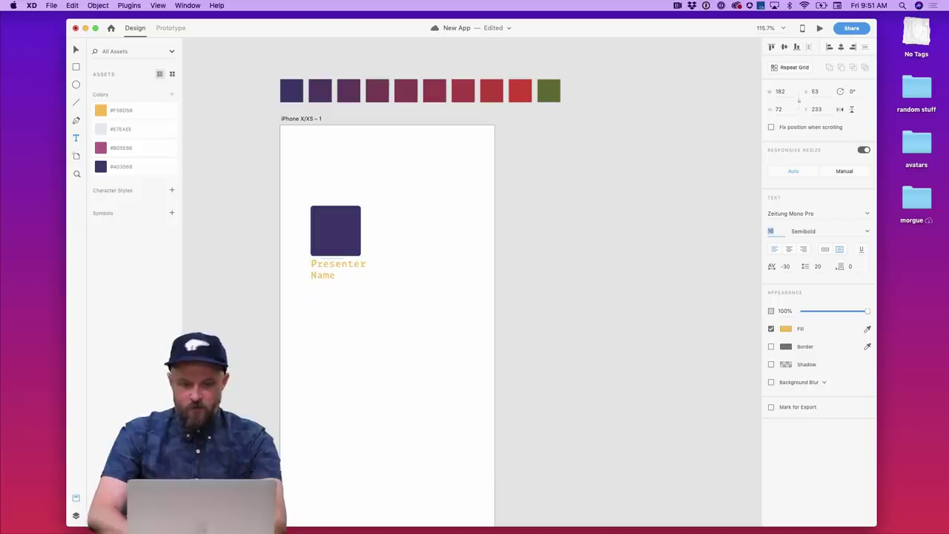
key("Up")
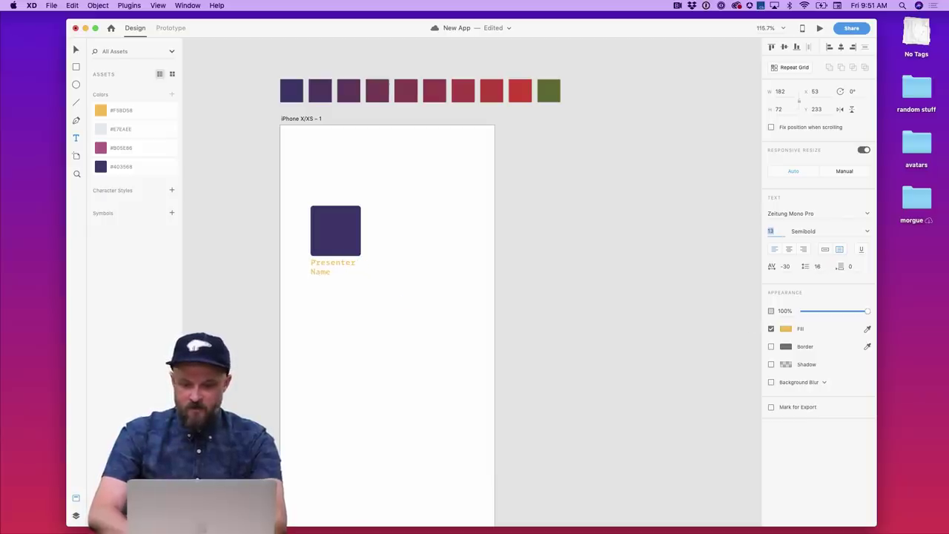
key("Return")
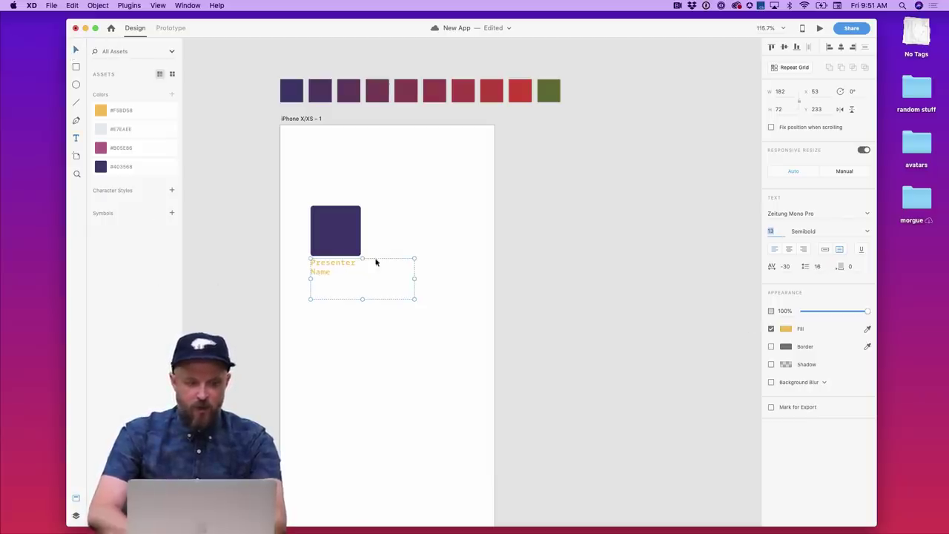
left_click_drag(360, 264, 399, 211)
key("Up")
key("Up")
key("Up")
key("Up")
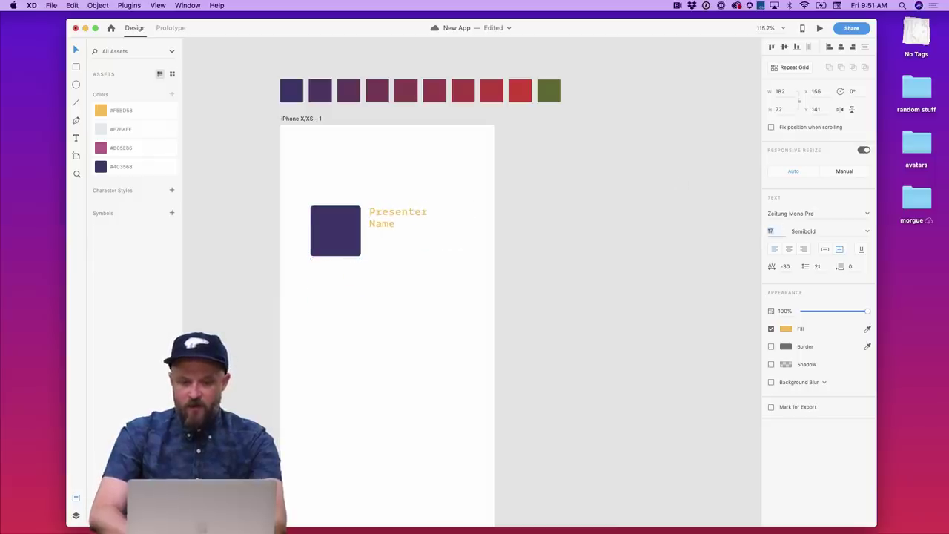
left_click(458, 271)
scroll(458, 271, "down", 3)
scroll(458, 271, "left", 3)
scroll(458, 272, "down", 3)
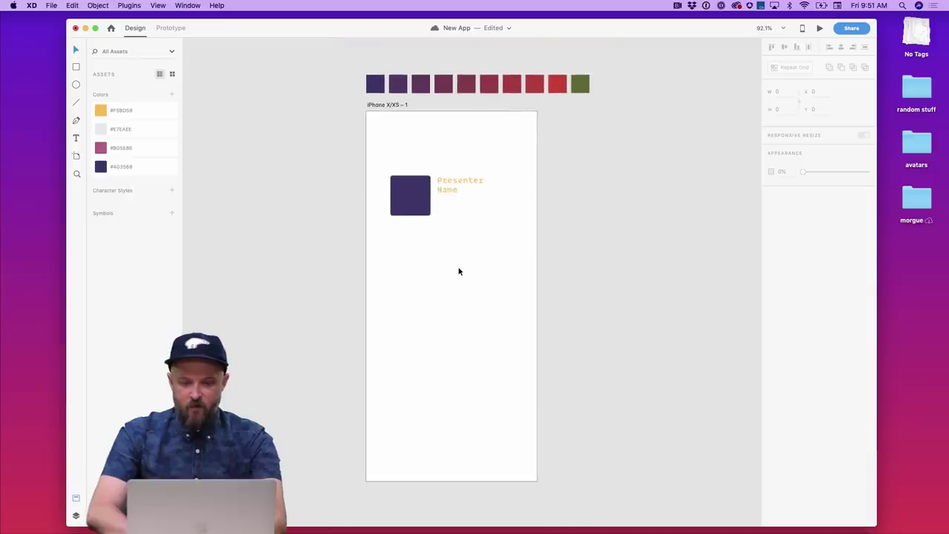
- Duplicate the label above the square and retype it as 'FITC Presenters'
left_click_drag(454, 189, 415, 149)
double_click(415, 148)
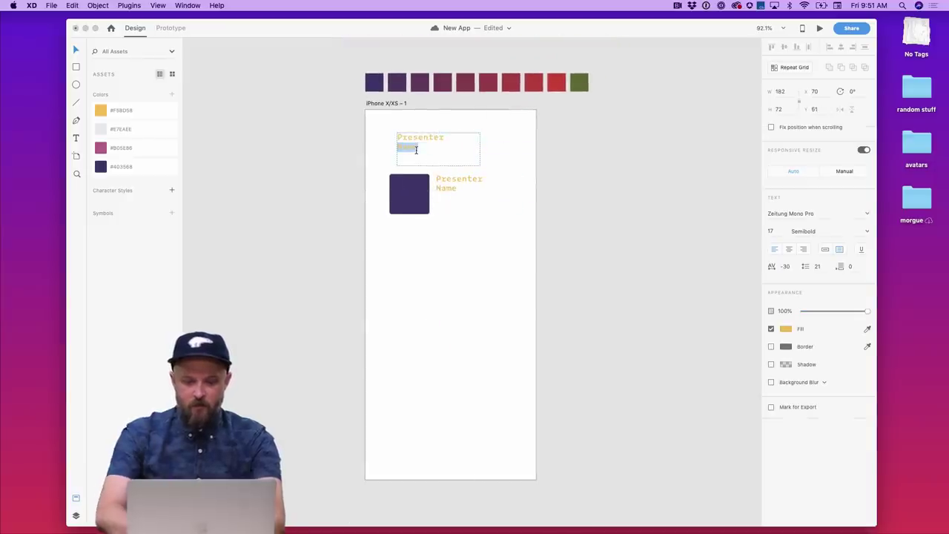
key("super+a")
type("FITC Presenters")
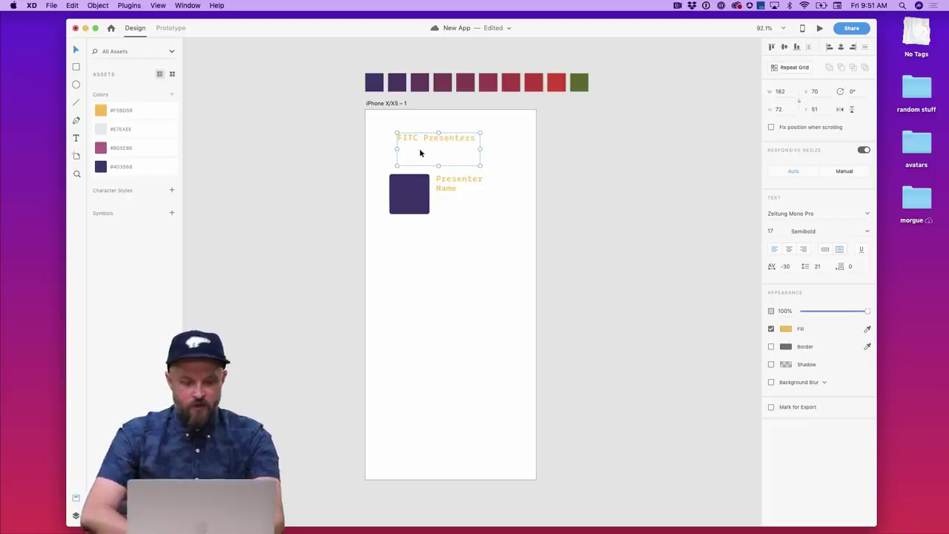
key("Escape")
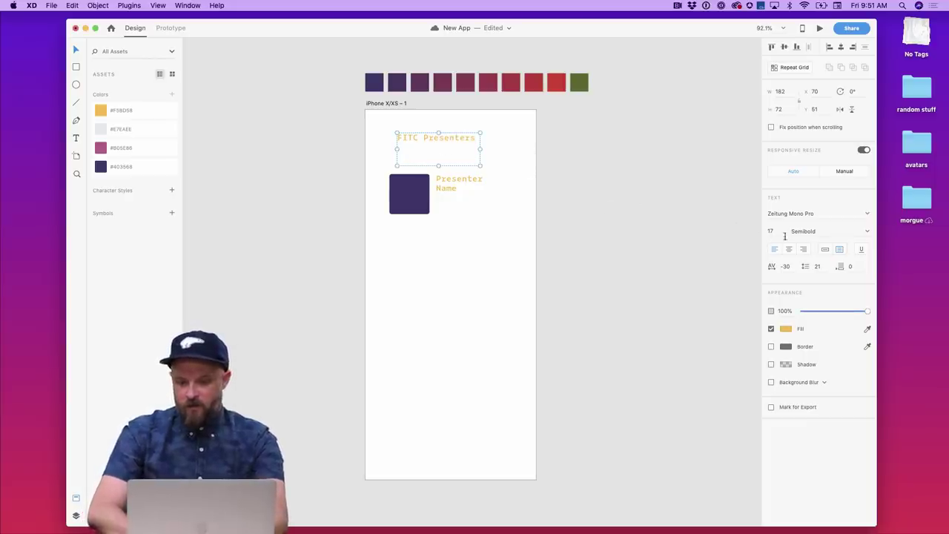
left_click_drag(482, 142, 478, 154)
key("super+z")
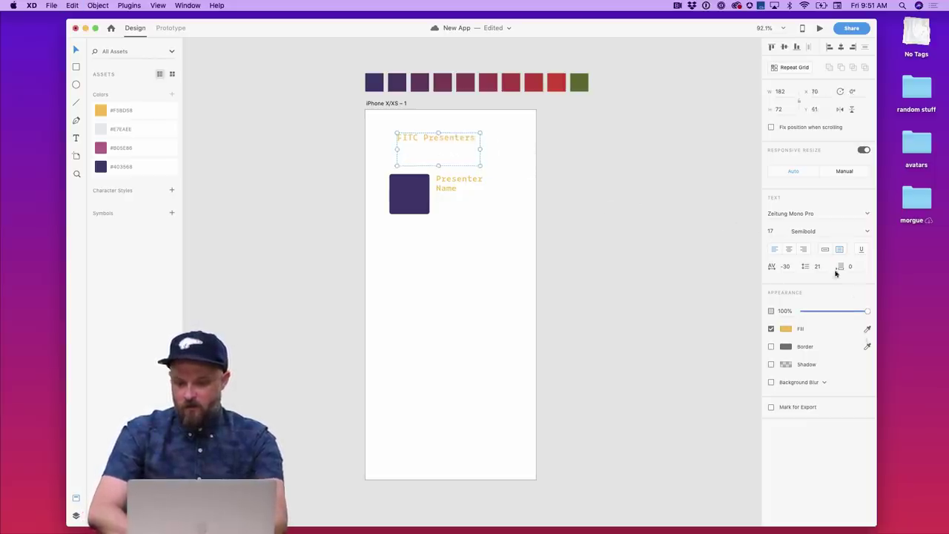
- Set the title to size 28 in #B05E86, centre it, and make the square and label a repeat grid
left_click(771, 231)
key("Up")
key("Up")
key("Up")
key("Up")
key("Up")
key("Up")
key("Up")
key("Up")
key("Up")
key("Up")
key("Up")
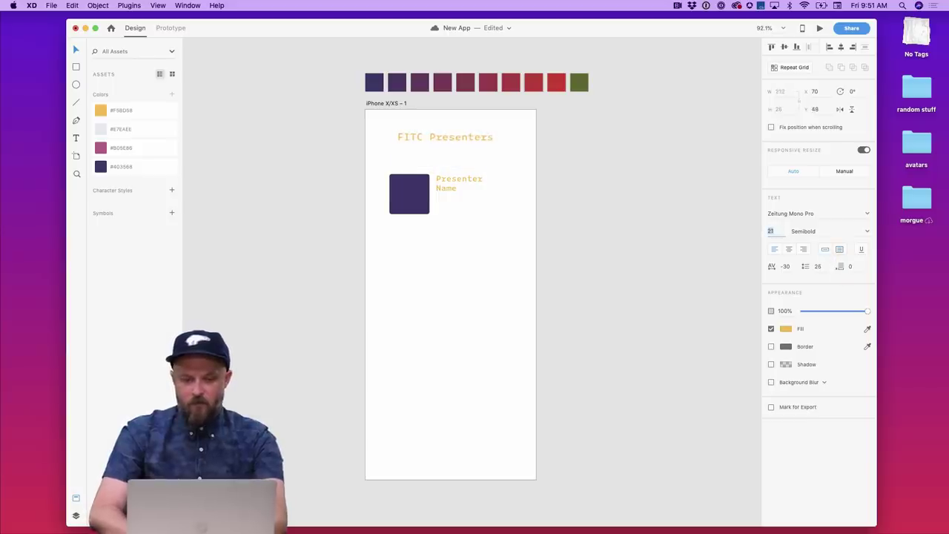
left_click(131, 154)
left_click_drag(419, 148, 417, 153)
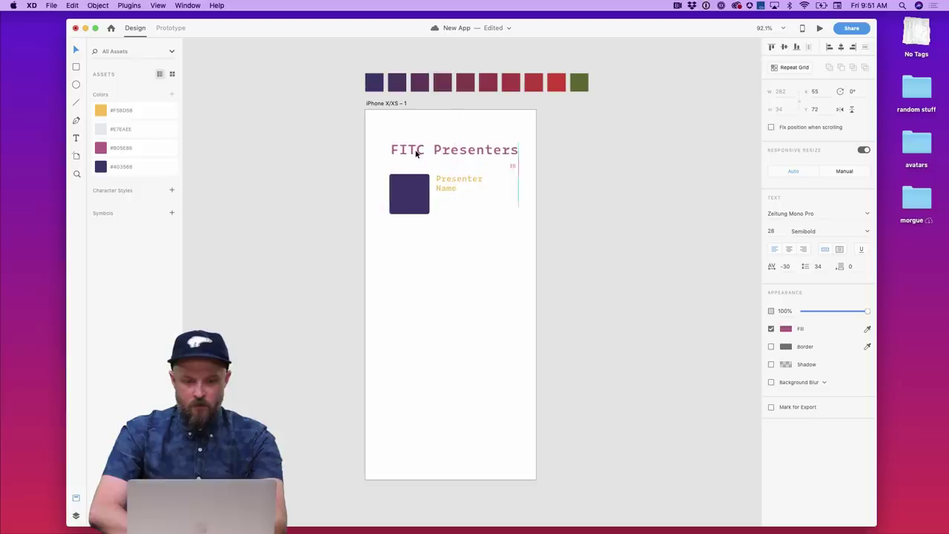
left_click(465, 218)
left_click(464, 209)
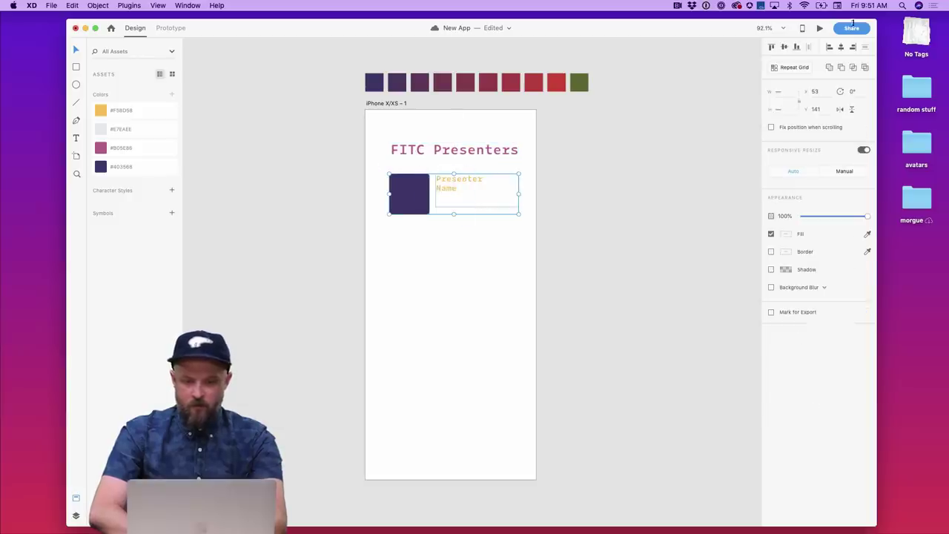
left_click(783, 66)
- Stretch the presenter repeat grid down to seven rows, 671 px tall
left_click_drag(453, 214, 461, 462)
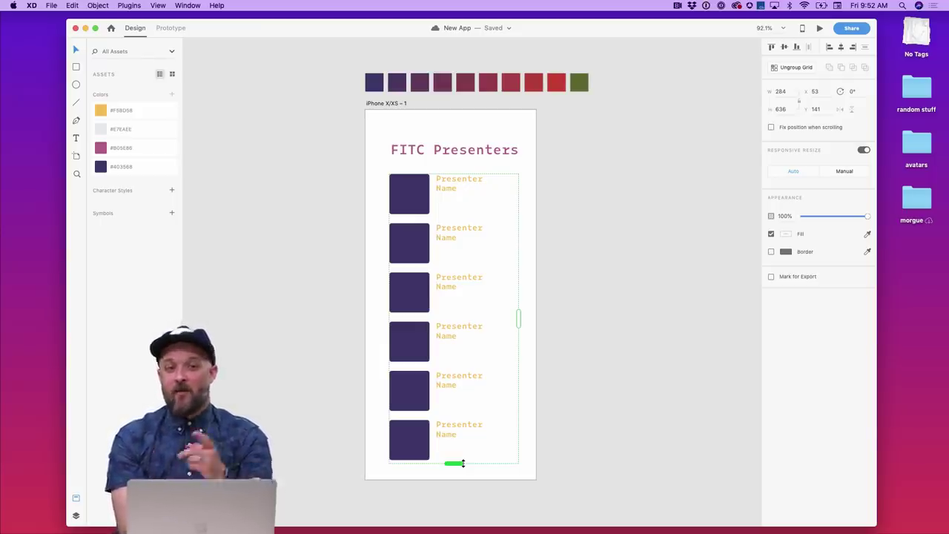
left_click_drag(463, 463, 463, 478)
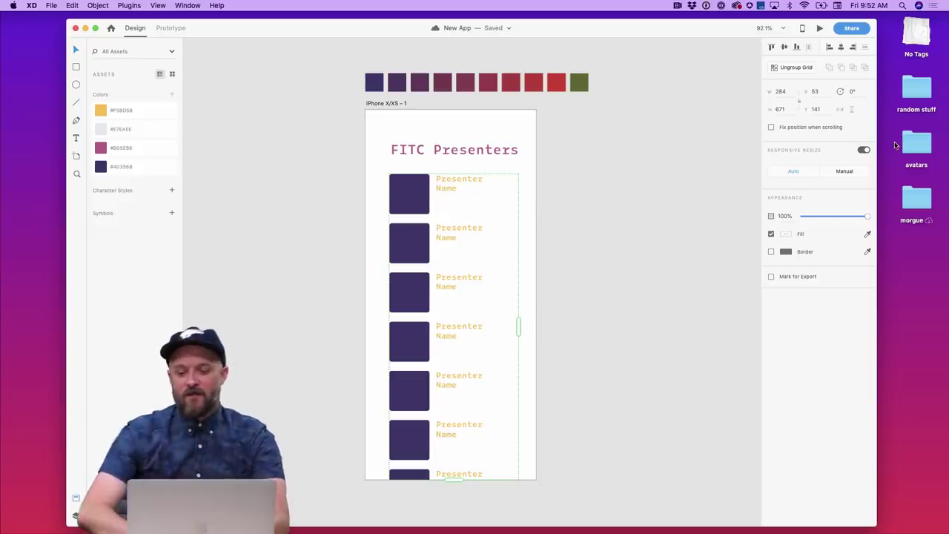
double_click(924, 148)
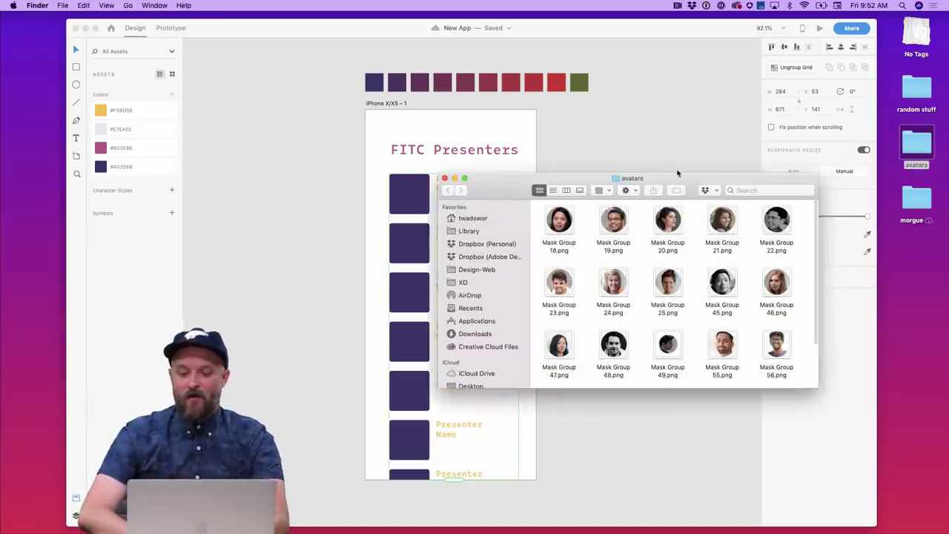
left_click_drag(692, 178, 711, 97)
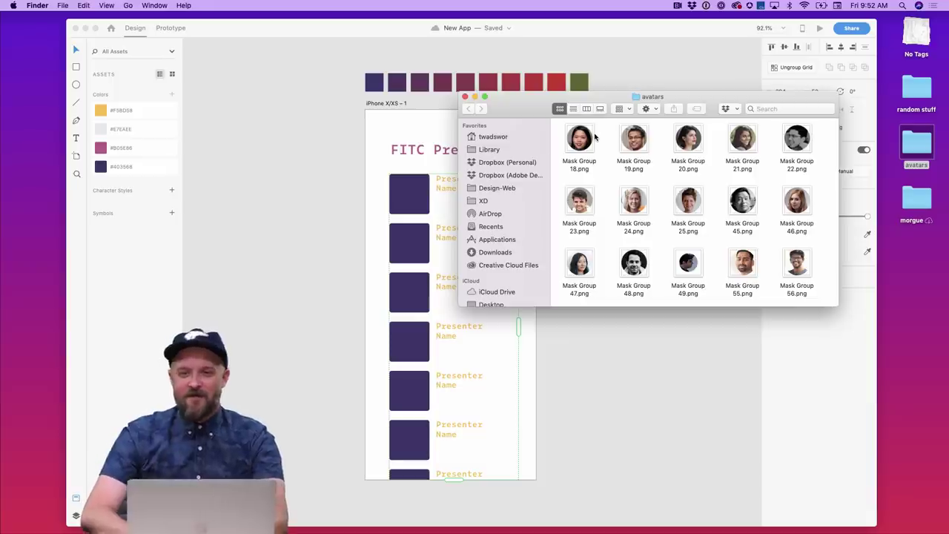
key("super+Tab")
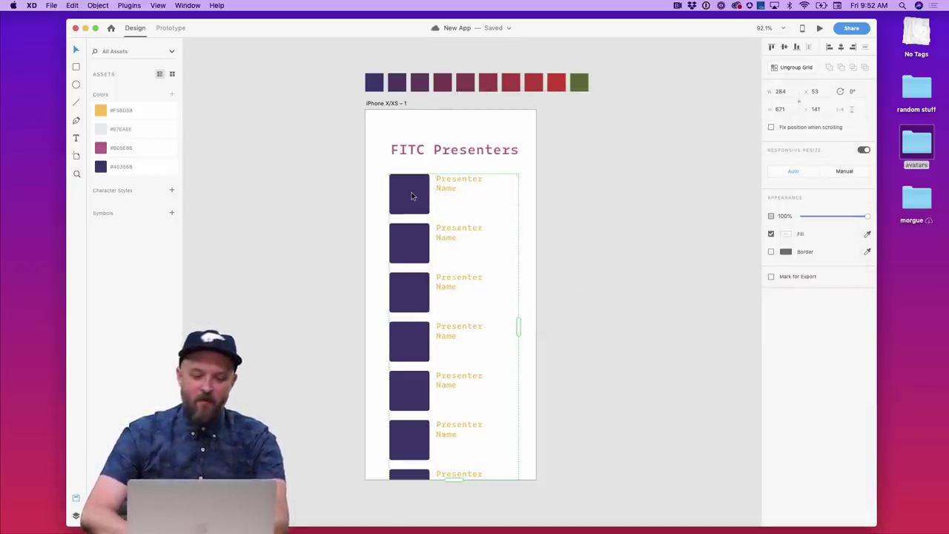
left_click(129, 5)
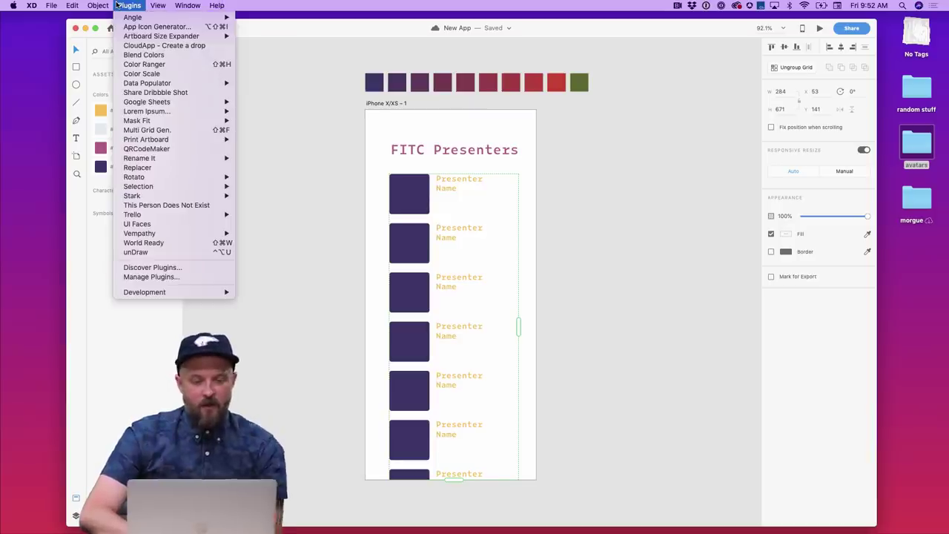
left_click(178, 221)
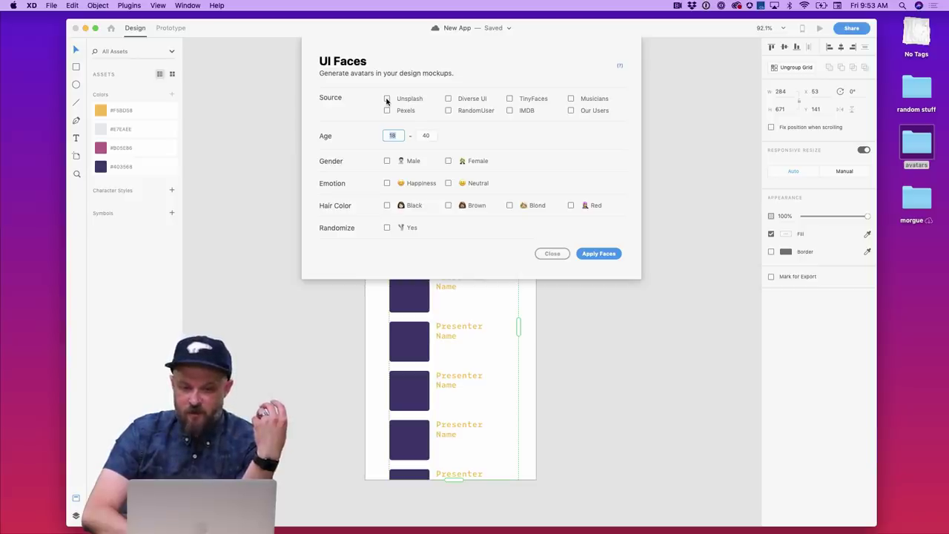
left_click(386, 99)
left_click(448, 100)
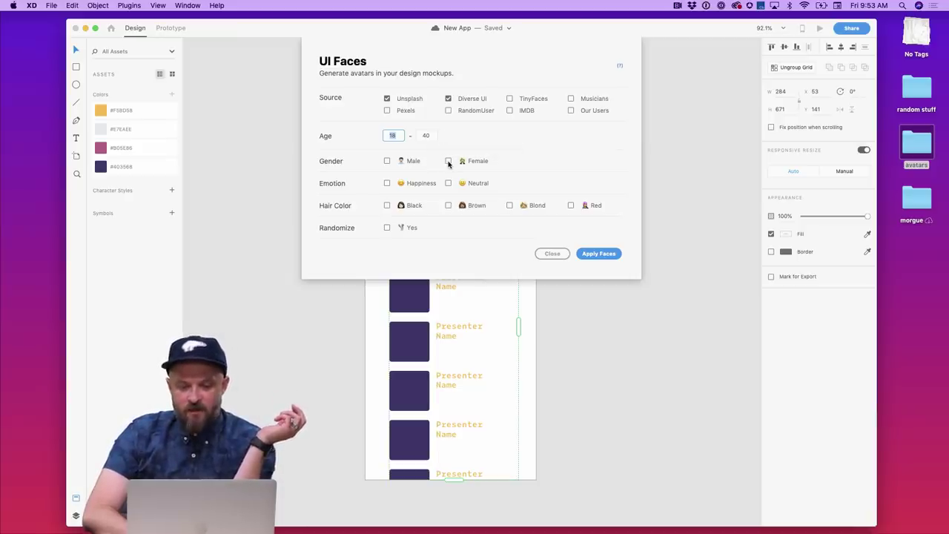
left_click(447, 161)
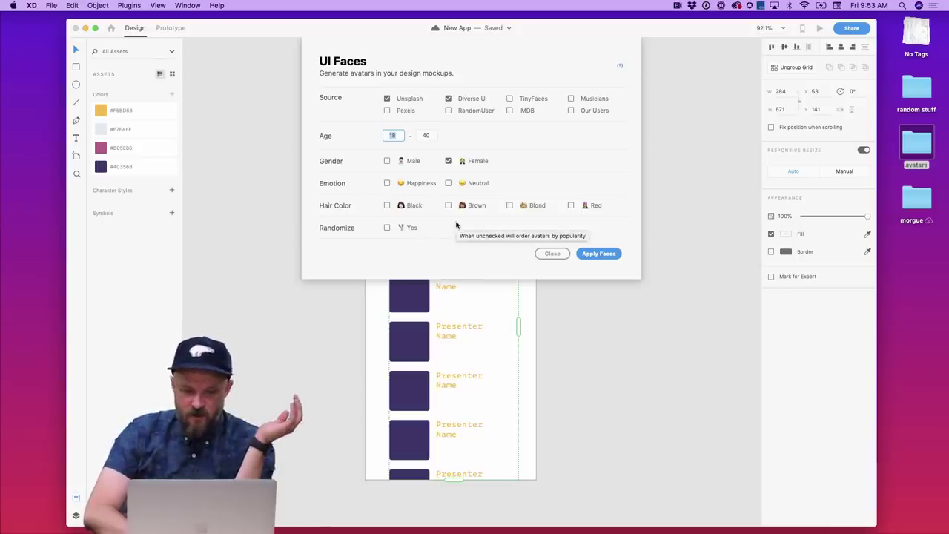
left_click(386, 228)
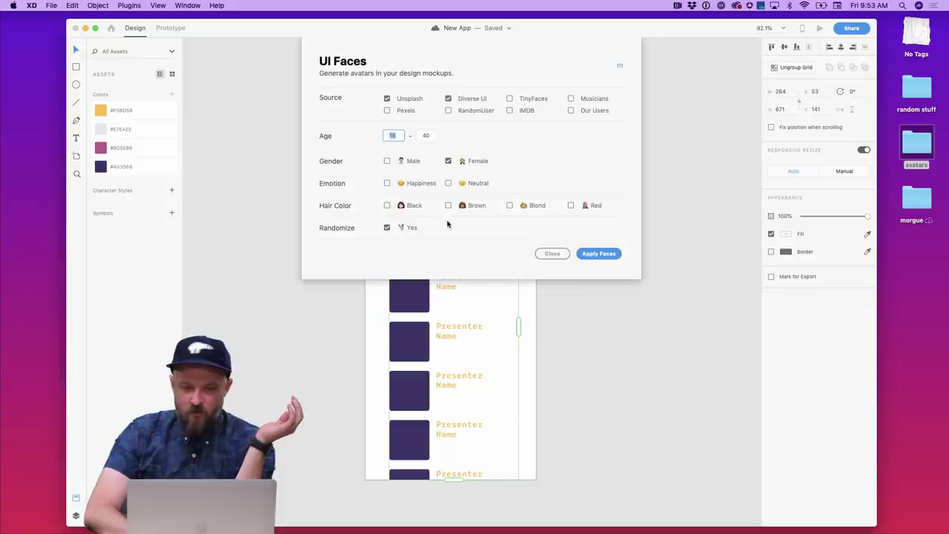
left_click(599, 254)
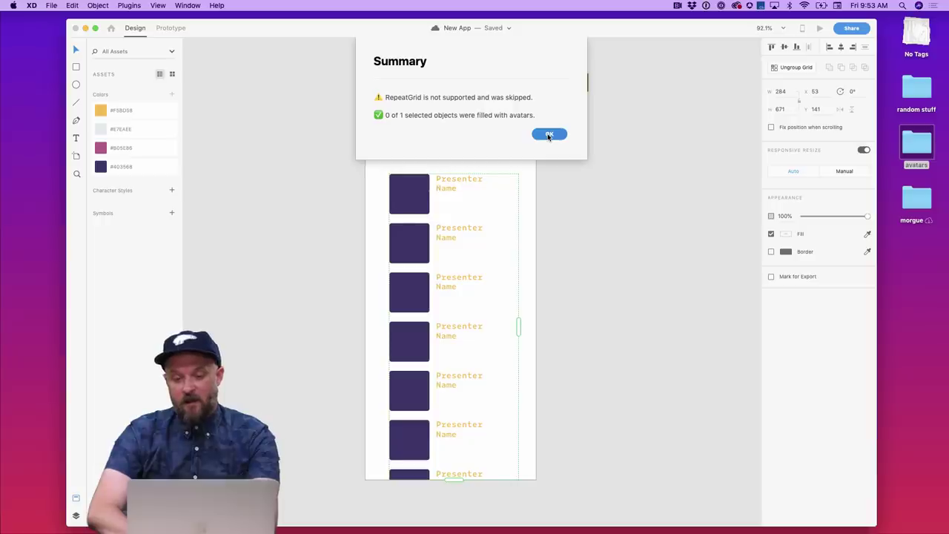
left_click(548, 136)
left_click(444, 155)
left_click(412, 189)
left_click(365, 208)
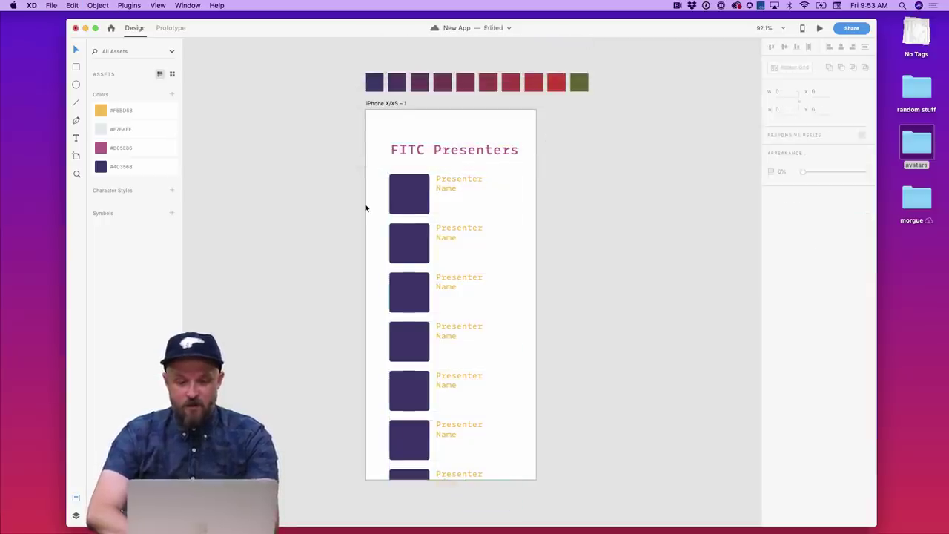
left_click(402, 201)
- Select the seven presenter rows and apply UI Faces avatars, dismissing the skipped-groups summary
left_click(406, 243, "shift")
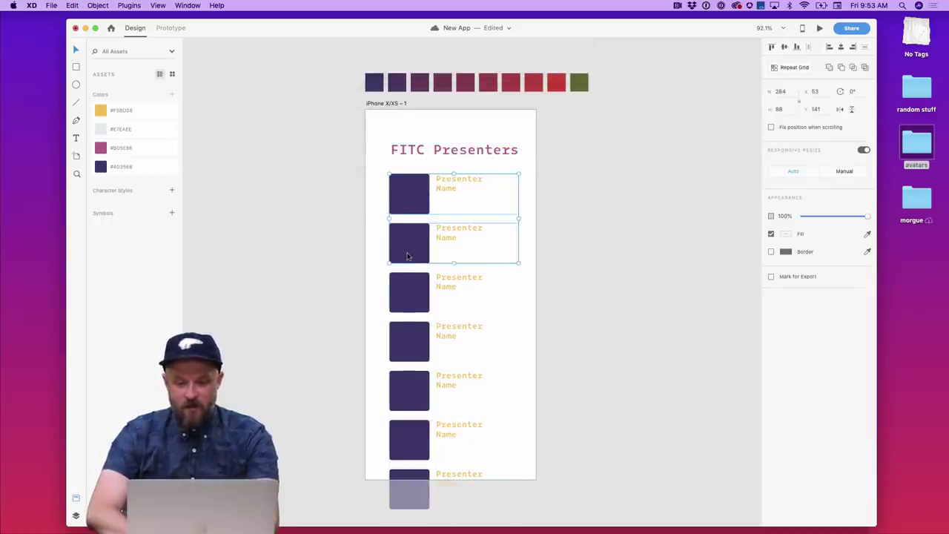
left_click(408, 282, "shift")
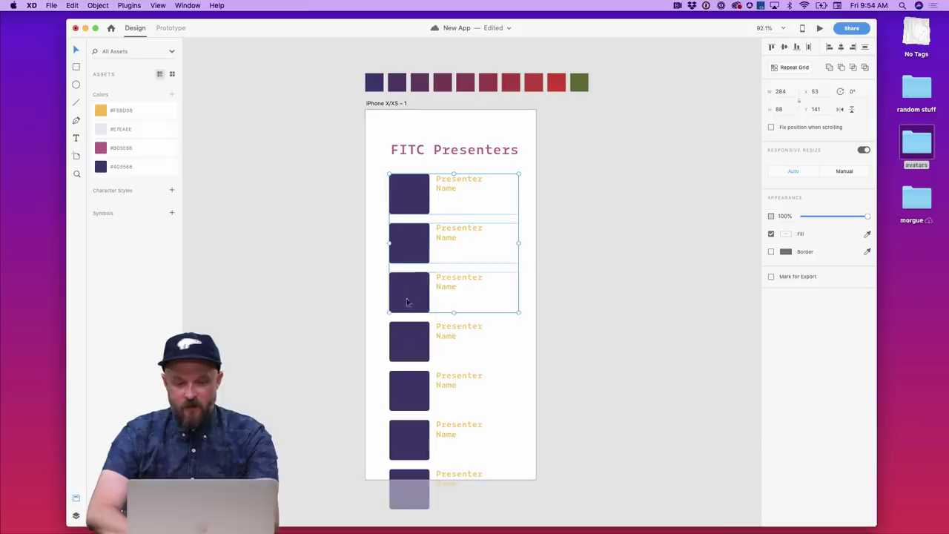
left_click(407, 357, "shift")
left_click(408, 388, "shift")
left_click(407, 439, "shift")
left_click(408, 486, "shift")
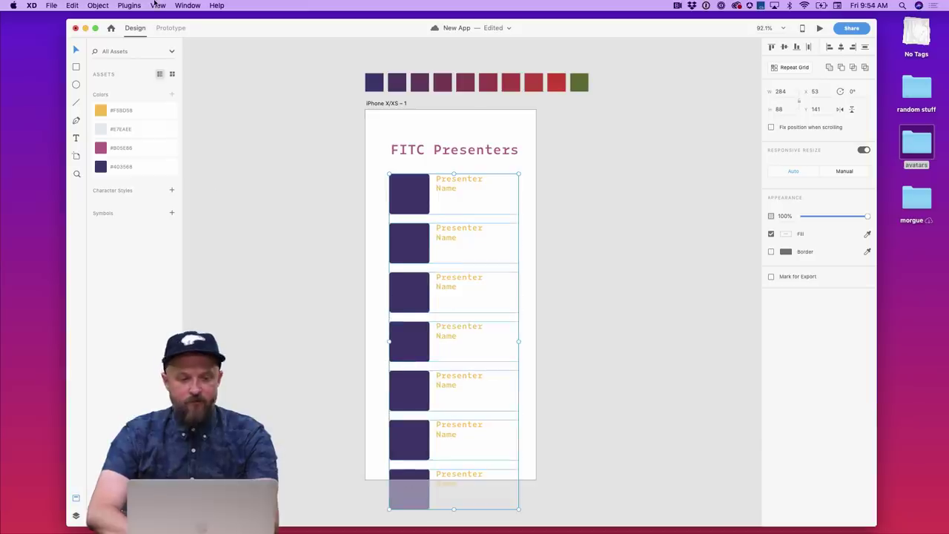
left_click(132, 5)
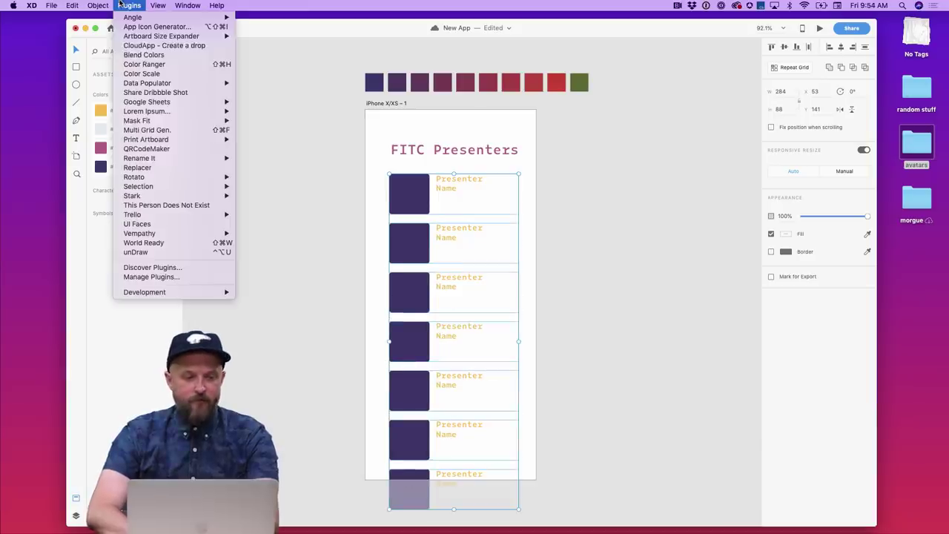
left_click(157, 223)
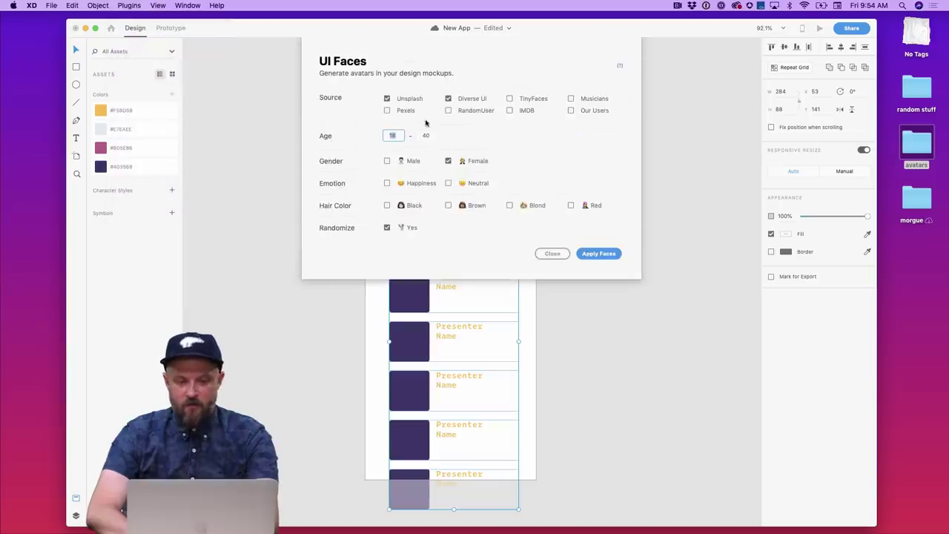
left_click(600, 254)
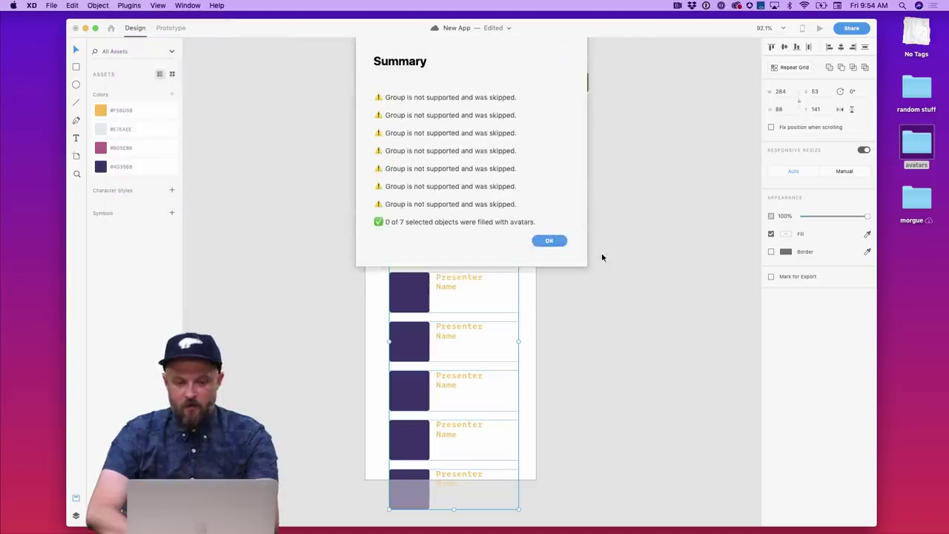
left_click(548, 240)
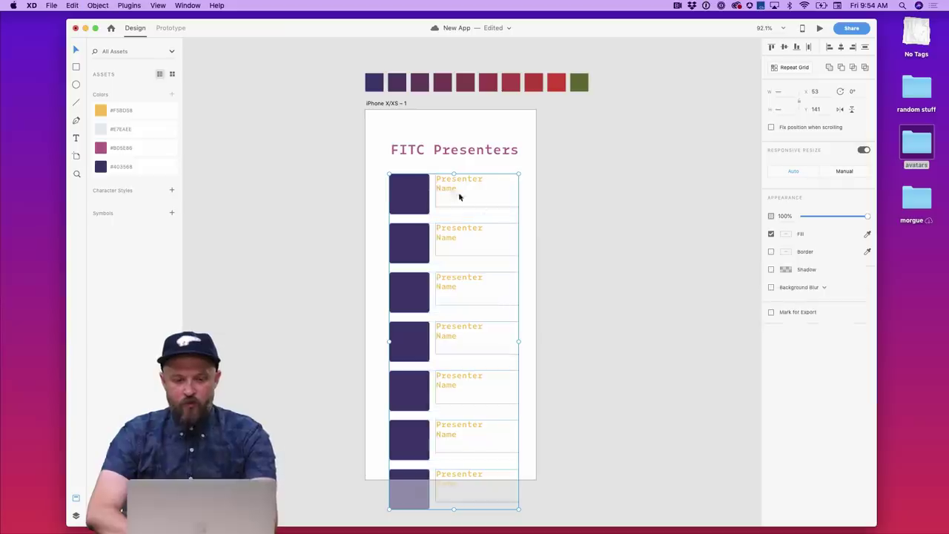
- Marquee-select all seven placeholder squares and fill them with UI Faces avatar photos
left_click(359, 178)
left_click_drag(372, 179, 424, 402)
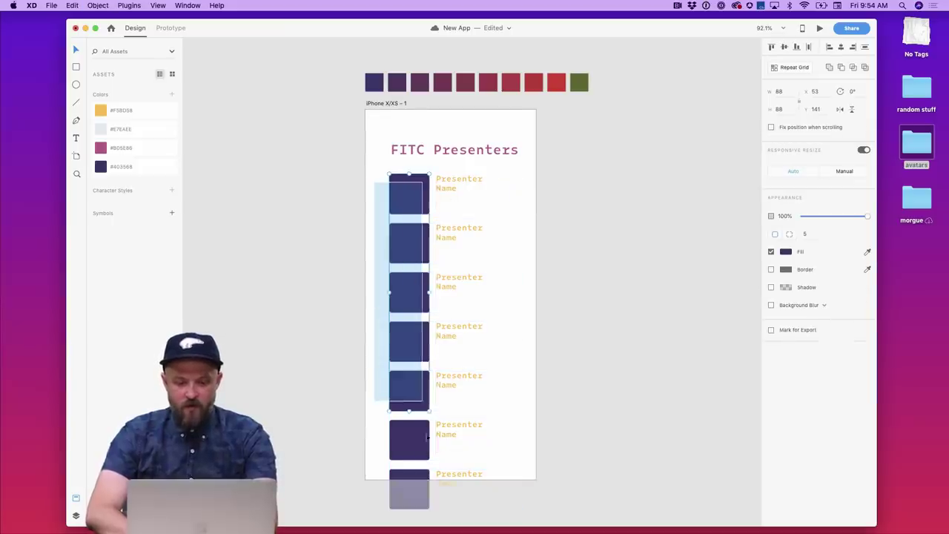
left_click_drag(427, 438, 421, 483)
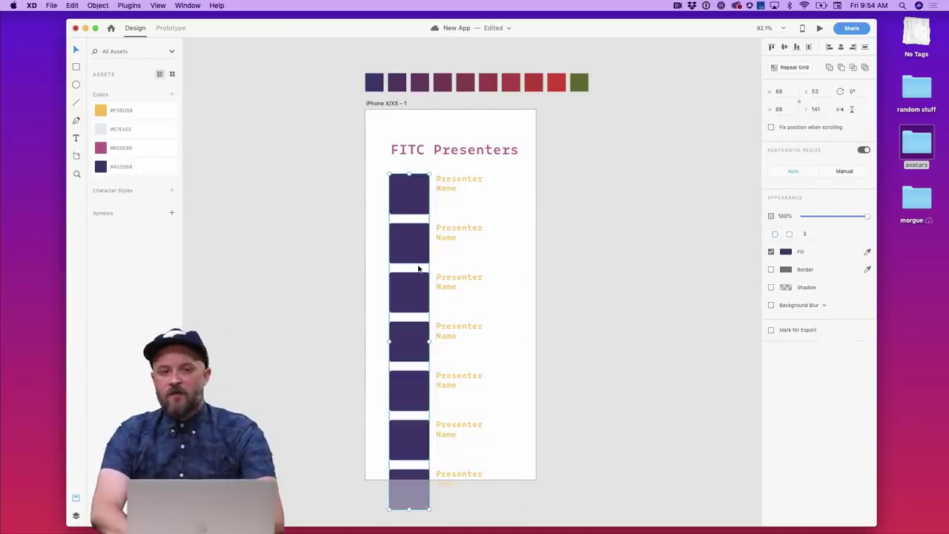
left_click(129, 5)
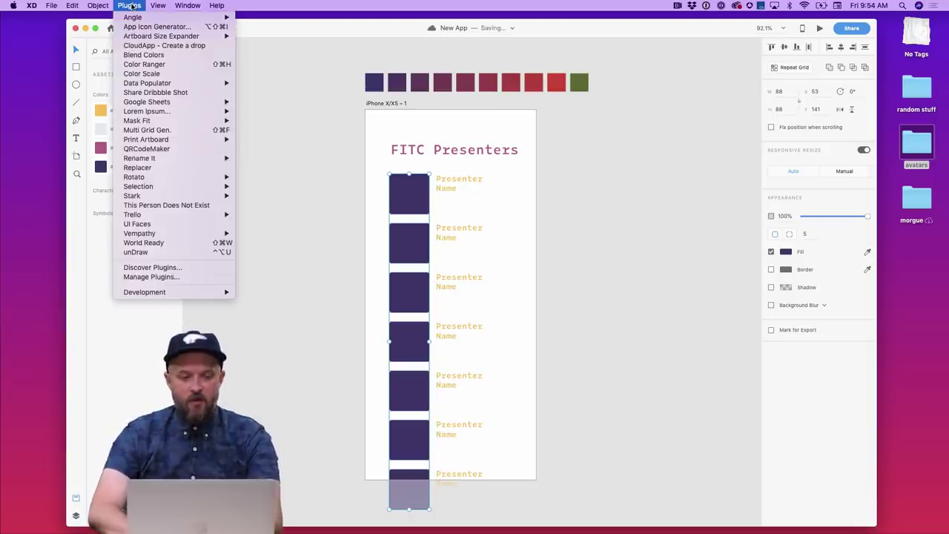
left_click(168, 224)
left_click(599, 252)
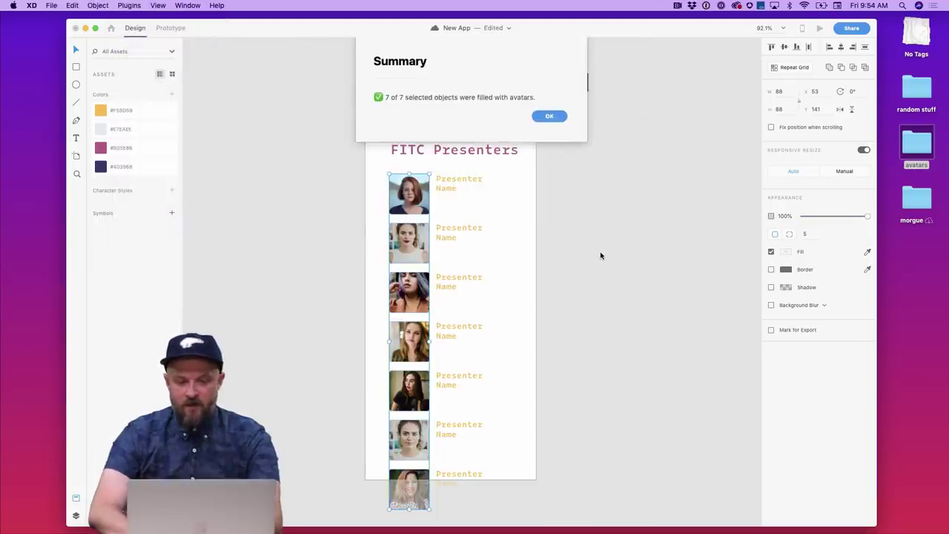
- Dismiss the UI Faces summary, undo the avatar fill, and deselect everything
left_click(555, 115)
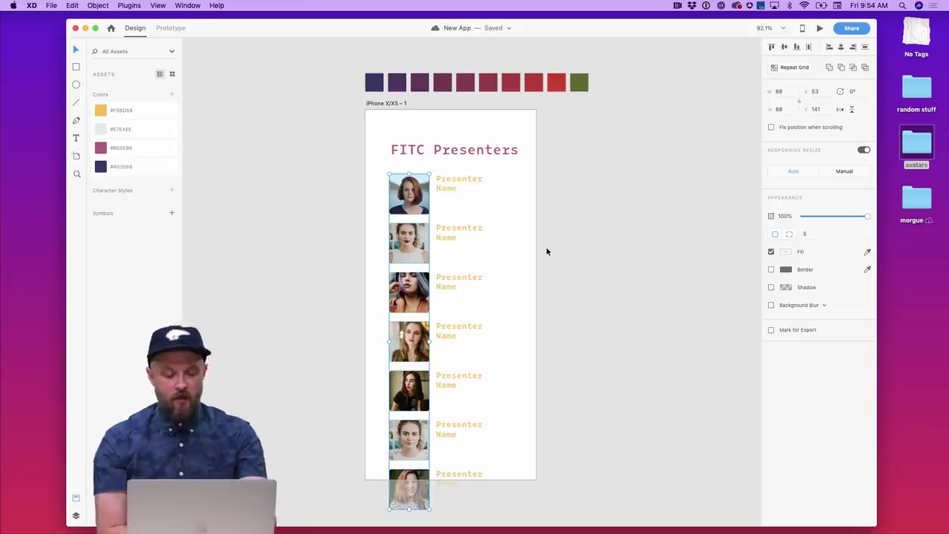
key("super+z")
left_click(498, 214)
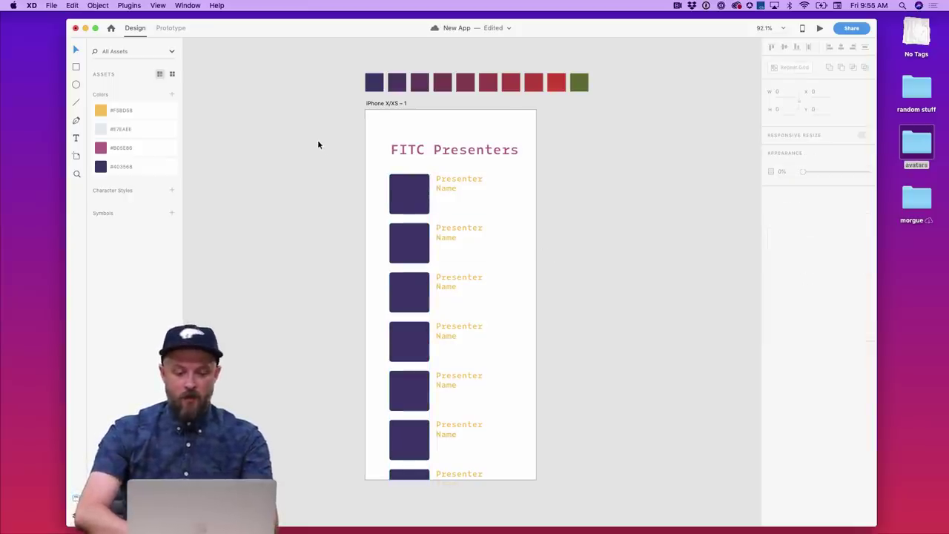
- Close the swatch context menu, switch to Safari, and open Google Docs in a new tab
key("super+space")
key("Escape")
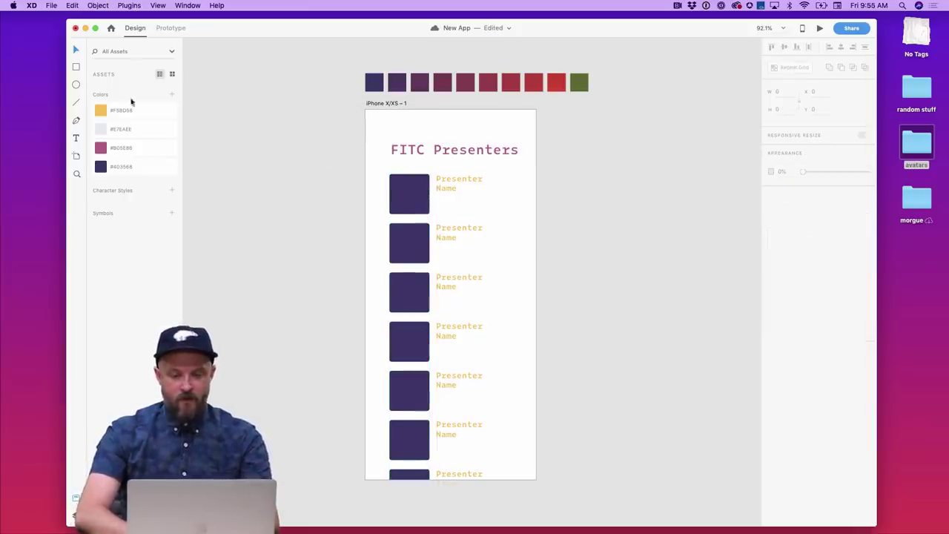
right_click(132, 110)
left_click(234, 167)
mouse_move(291, 513)
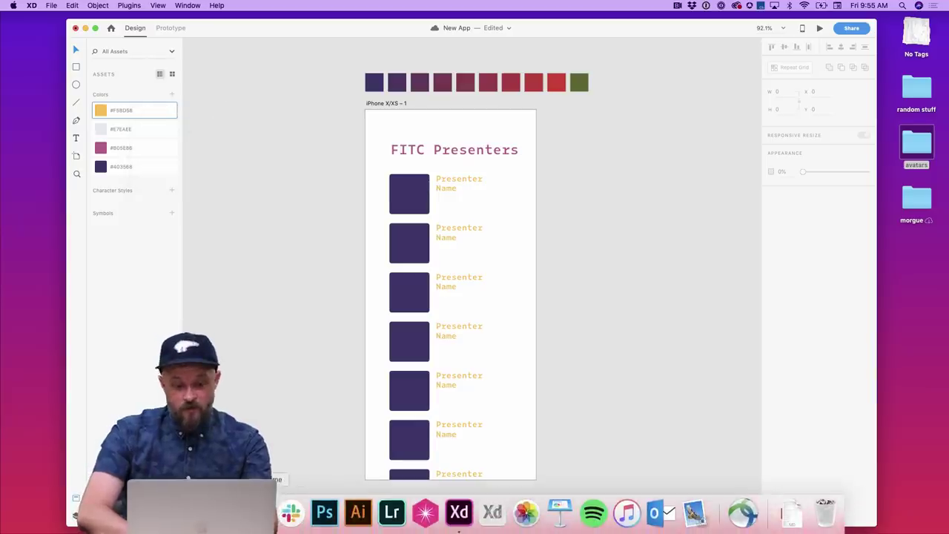
key("ctrl+Right")
key("super+t")
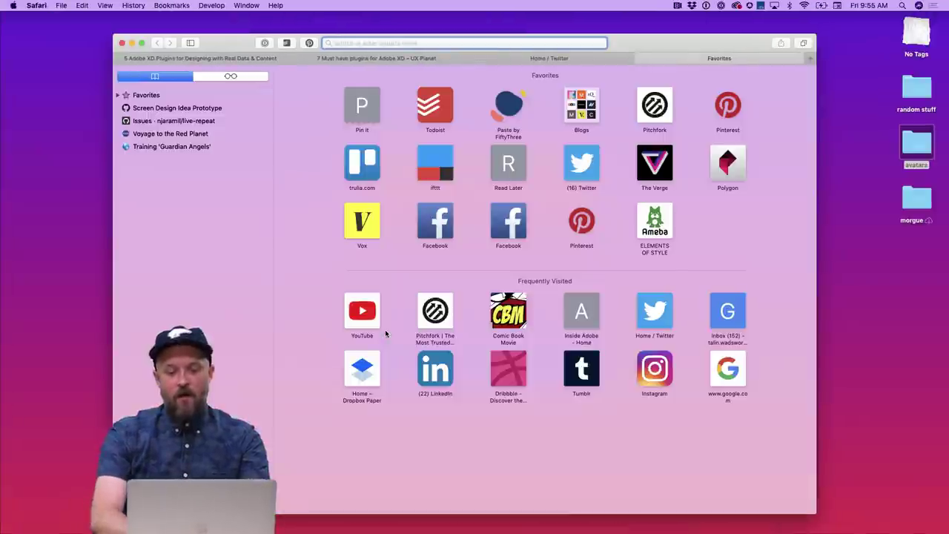
type("doc")
key("Return")
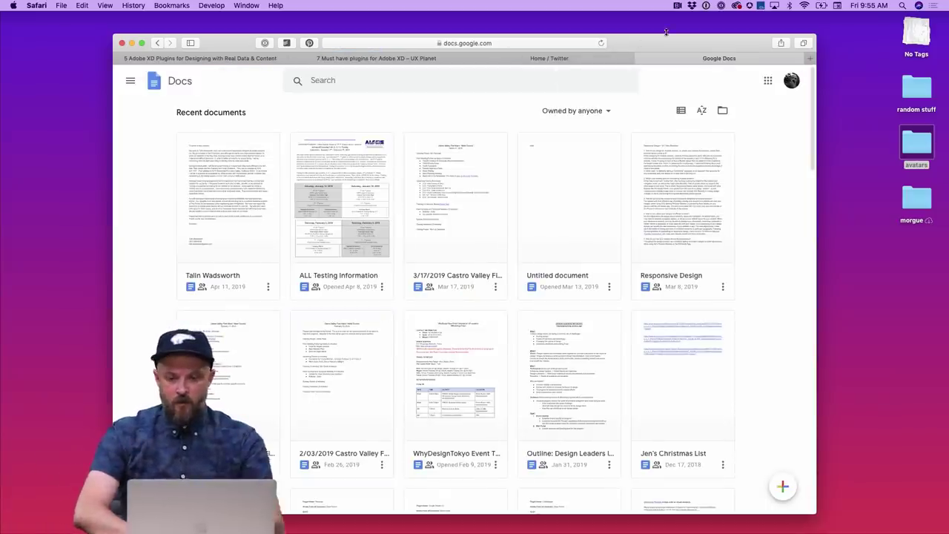
left_click(151, 82)
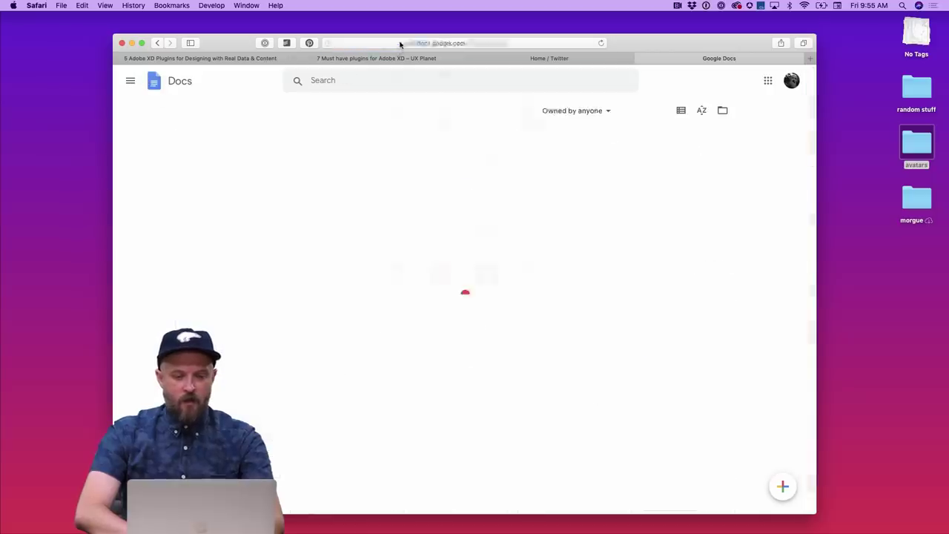
- Go to sheets.google.com and open the films of kurosawa spreadsheet
left_click(398, 42)
type("sheets.")
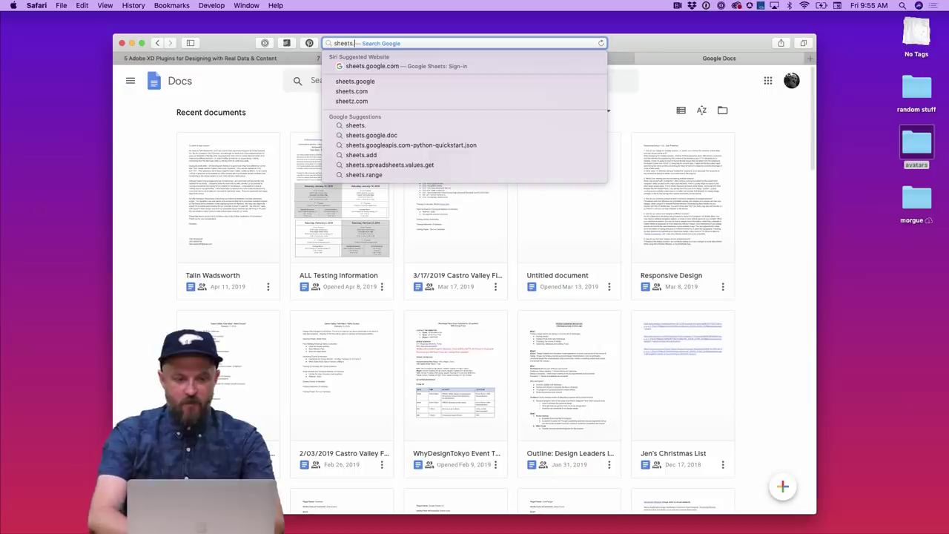
key("Down")
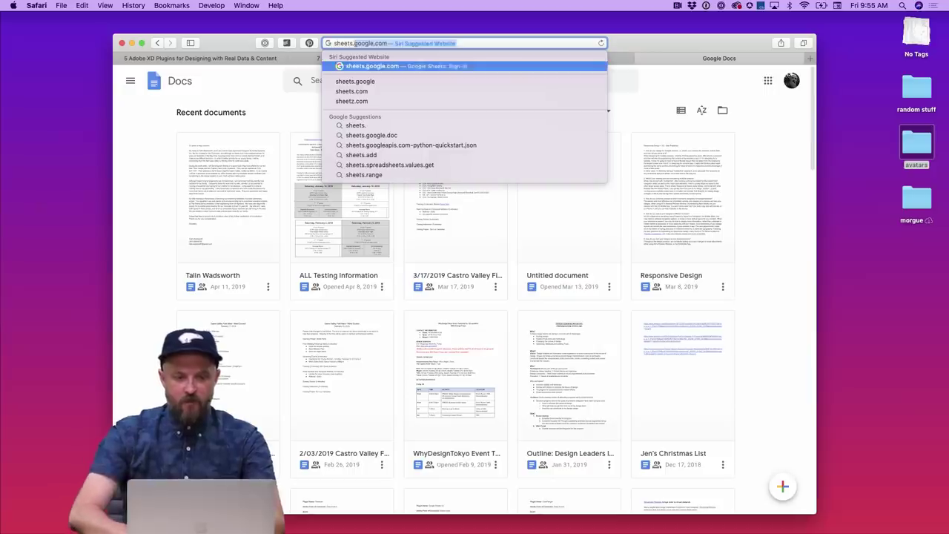
key("Return")
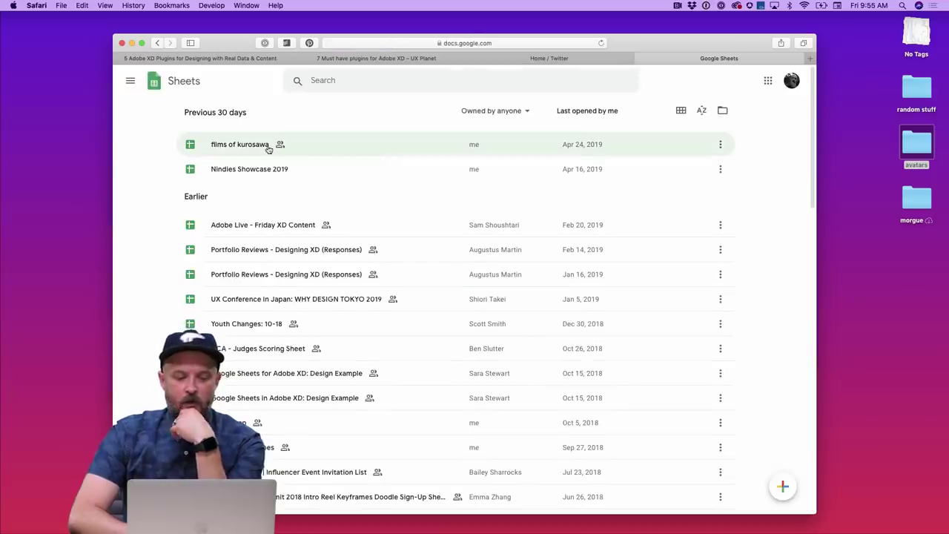
left_click(259, 148)
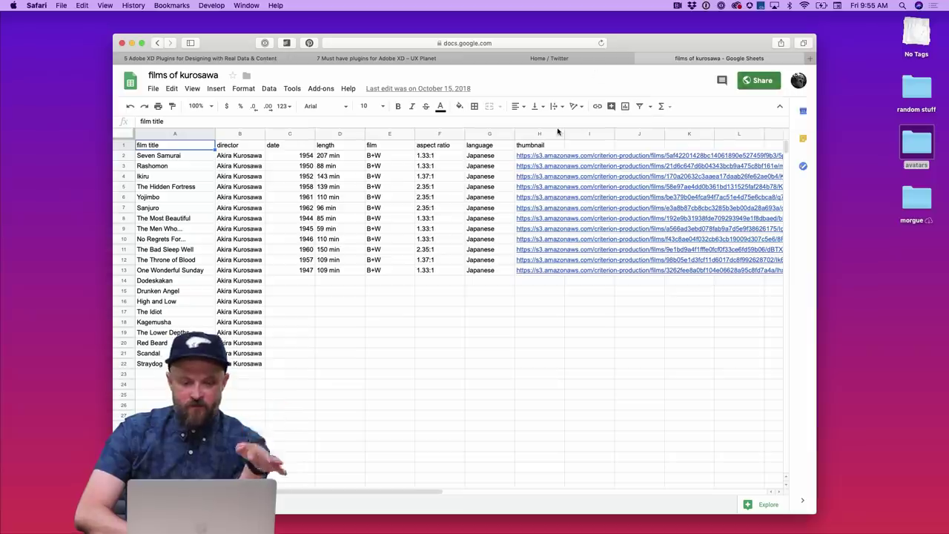
- Copy the films of kurosawa spreadsheet's web address and switch back to Adobe XD
left_click(539, 43)
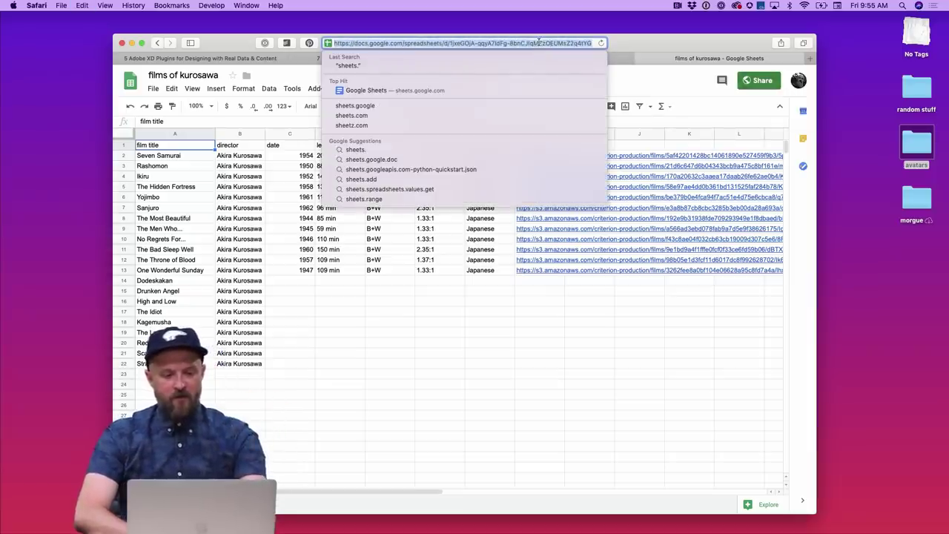
key("Down")
key("Down")
key("Down")
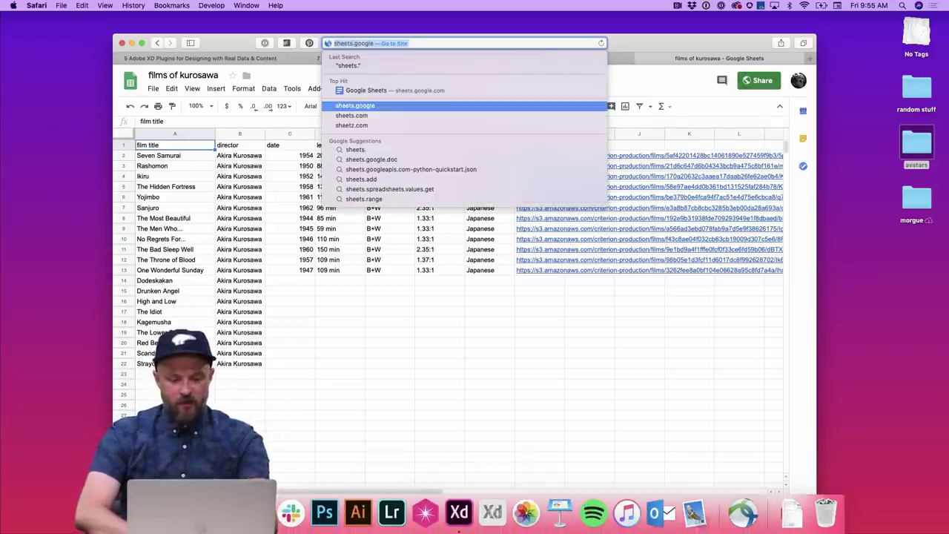
key("Down")
key("Down")
key("Down")
key("Down")
key("Down")
key("Down")
key("Down")
key("Down")
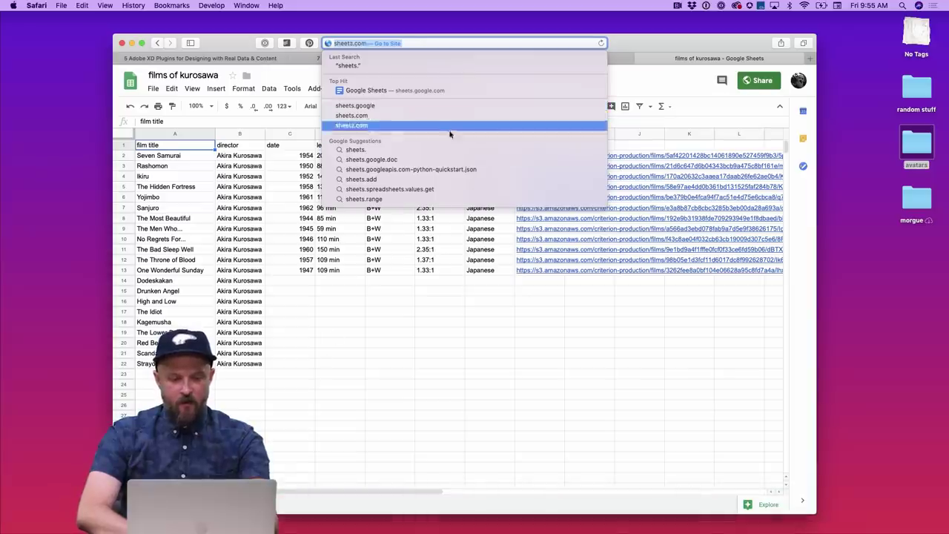
key("Return")
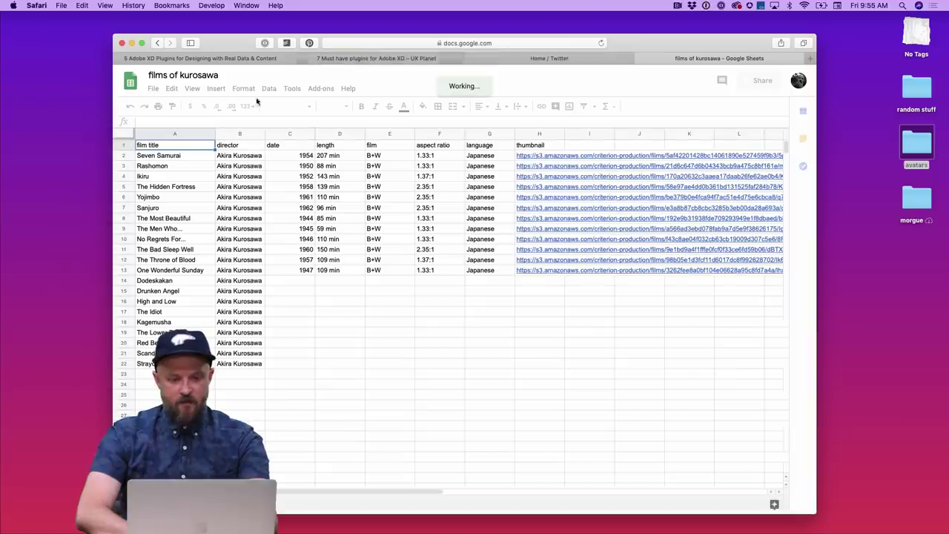
left_click(383, 45)
key("ctrl+Left")
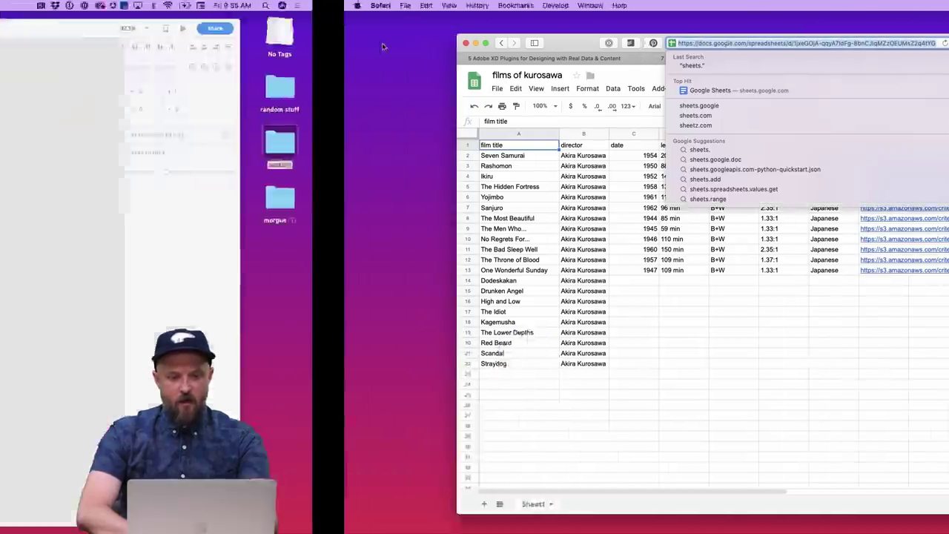
- Delete repeat grid rows 2 through 7, leaving a single card
left_click(387, 203)
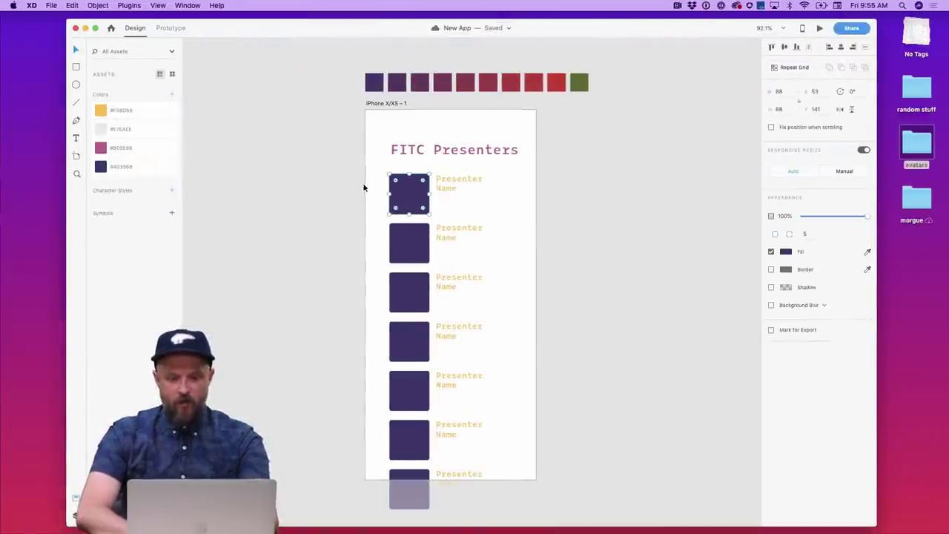
left_click_drag(366, 181, 397, 271)
left_click(372, 188)
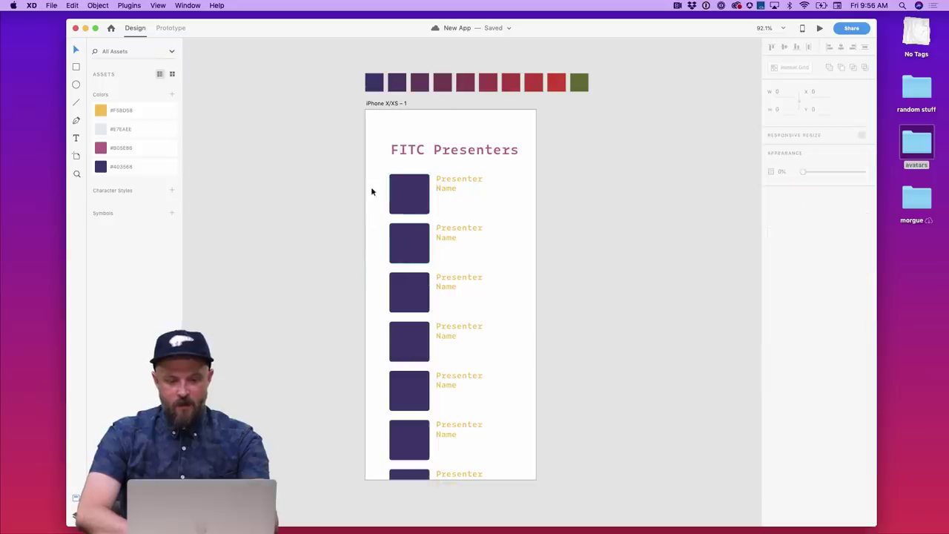
left_click_drag(372, 187, 489, 494)
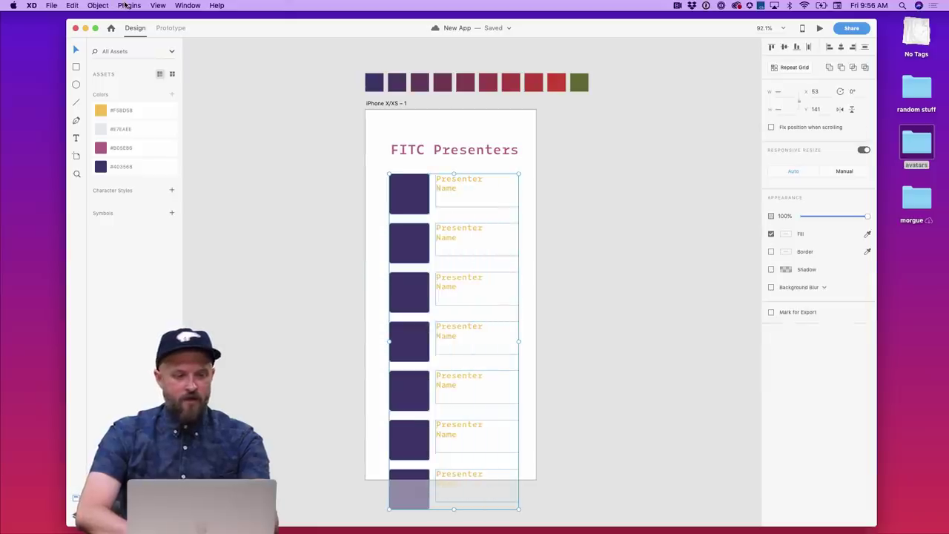
left_click(286, 155)
left_click_drag(544, 509, 436, 262)
key("Delete")
- Stretch the remaining square into a tall poster rectangle and rename its label 'Film Title'
left_click(403, 209)
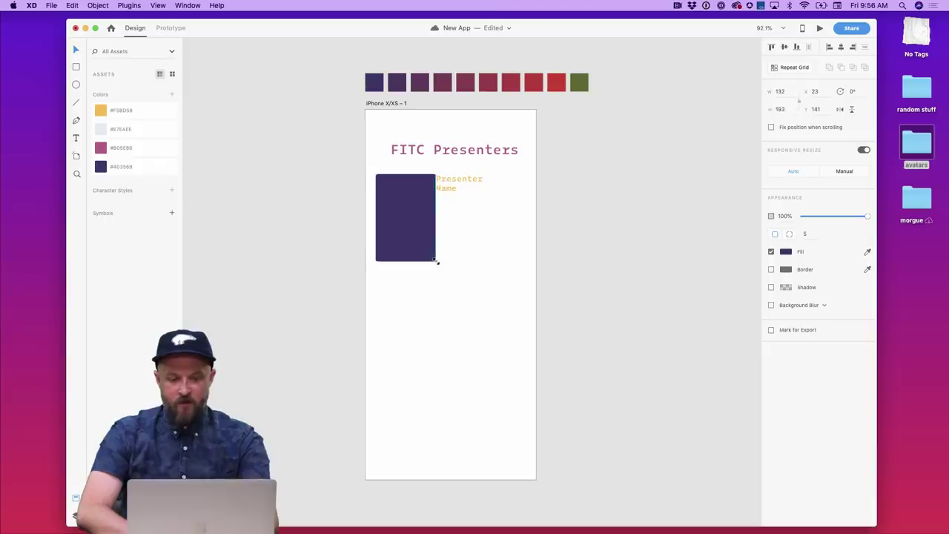
left_click_drag(457, 182, 463, 185)
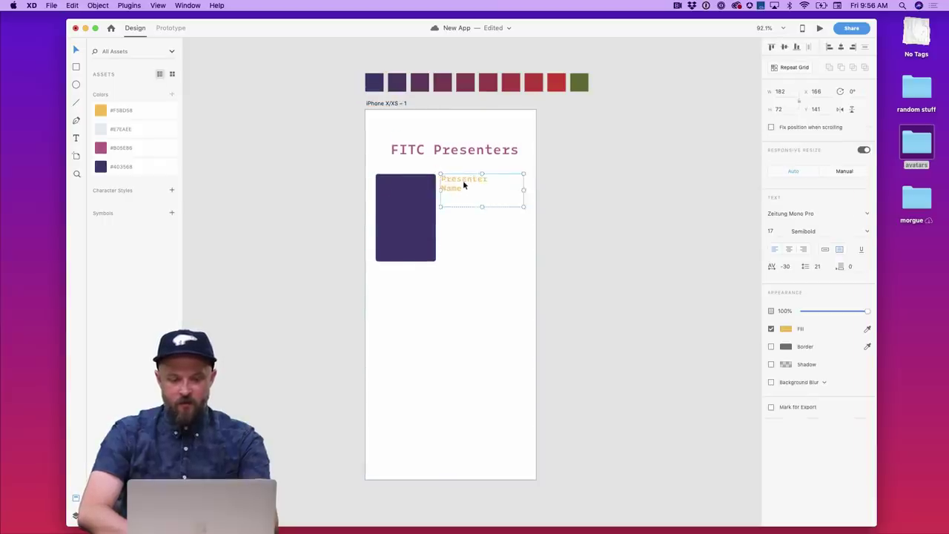
double_click(463, 185)
type("fi")
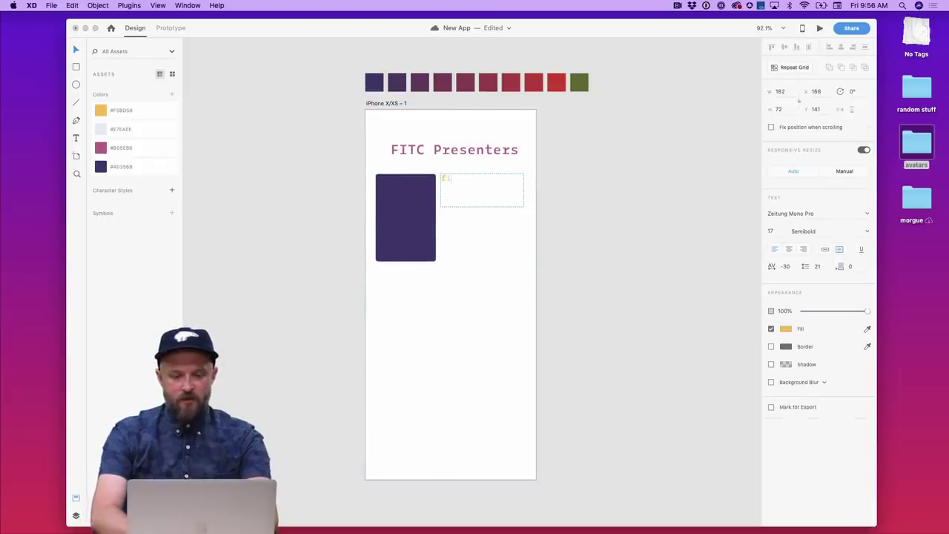
type("lm")
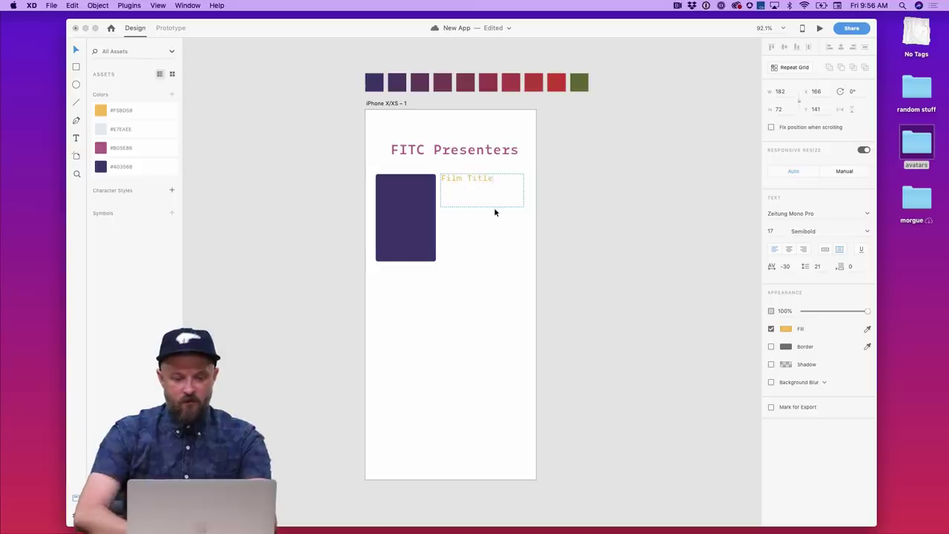
type(" Title")
key("Escape")
- Duplicate the title into 'Director' and 'Year' labels stacked below it
mouse_move(489, 200)
left_mouse_down()
mouse_move(480, 189)
mouse_move(481, 213)
left_mouse_up()
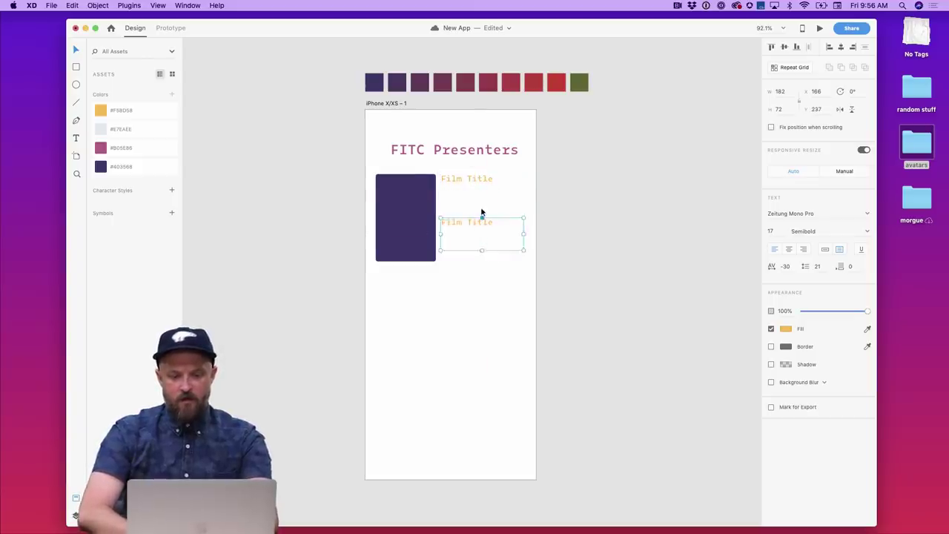
left_click(479, 197)
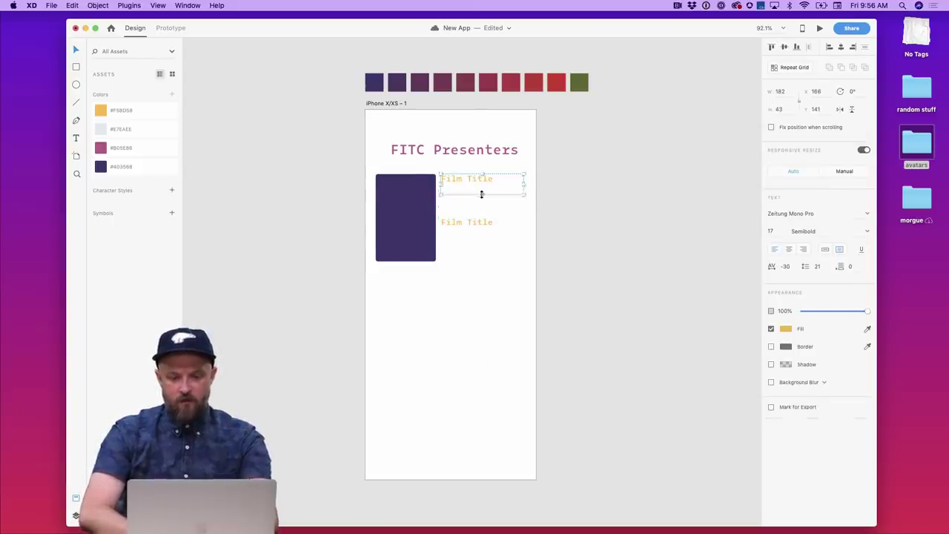
left_click(479, 220)
double_click(479, 219)
type("Director")
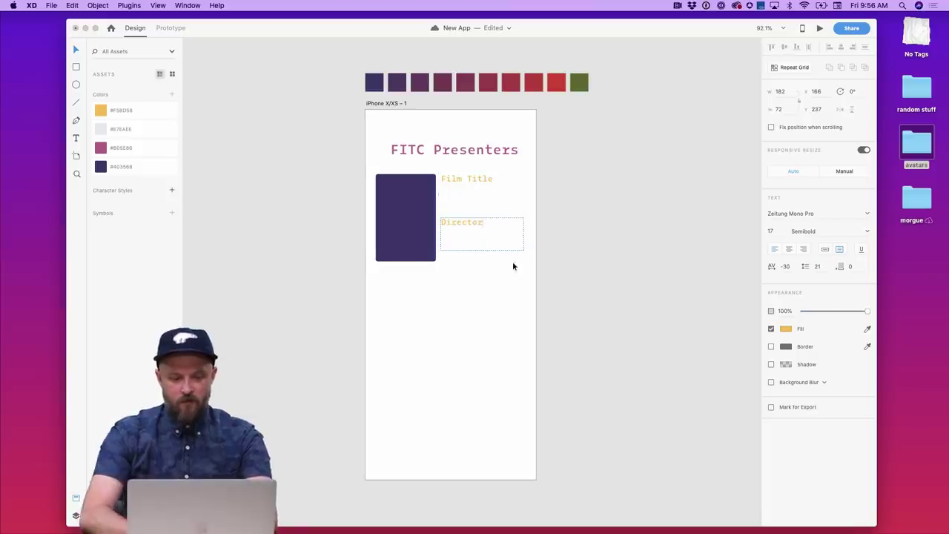
key("Escape")
left_click_drag(478, 227, 479, 266)
double_click(479, 263)
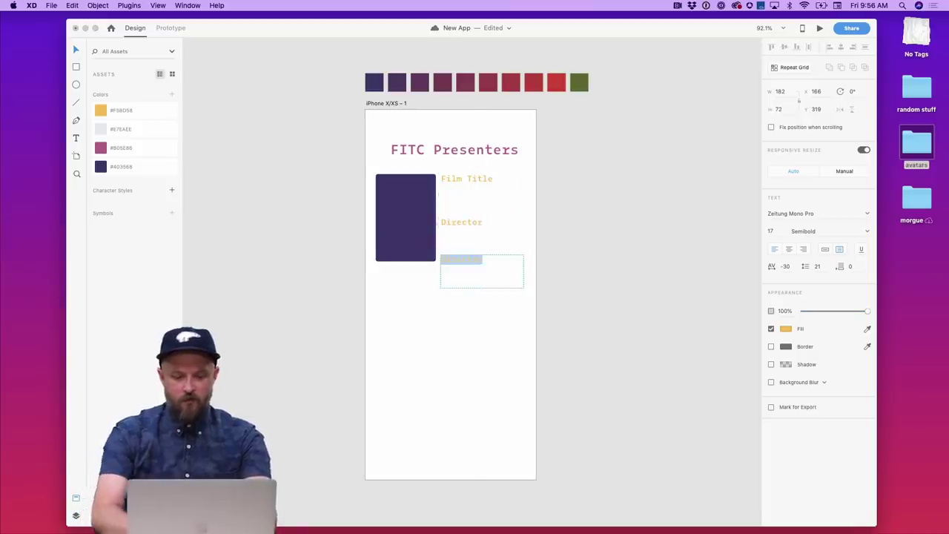
type("Year")
key("Escape")
- Make Director and Year auto-width and arrange them under Film Title at the card's bottom
left_click(483, 336)
left_click_drag(483, 336, 448, 229)
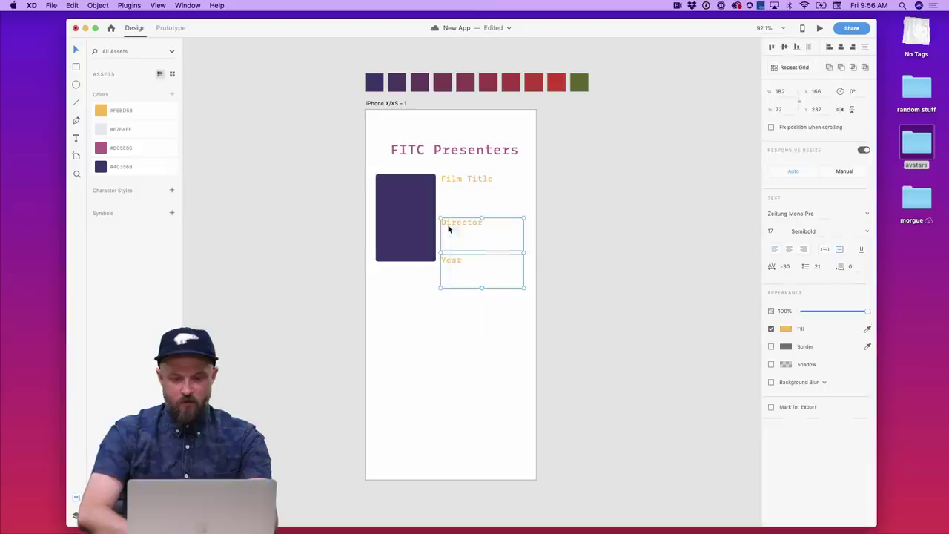
left_click(824, 249)
left_click(546, 258)
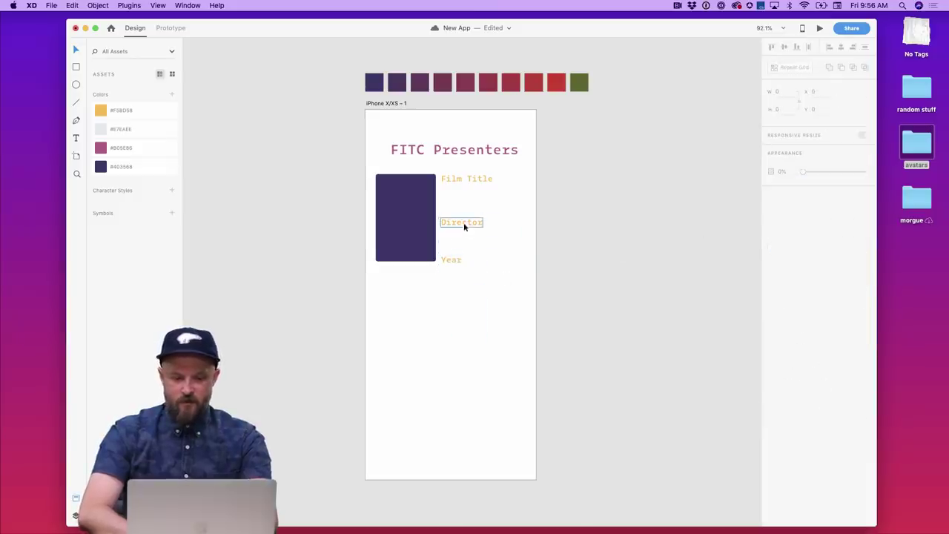
left_click_drag(463, 225, 458, 201)
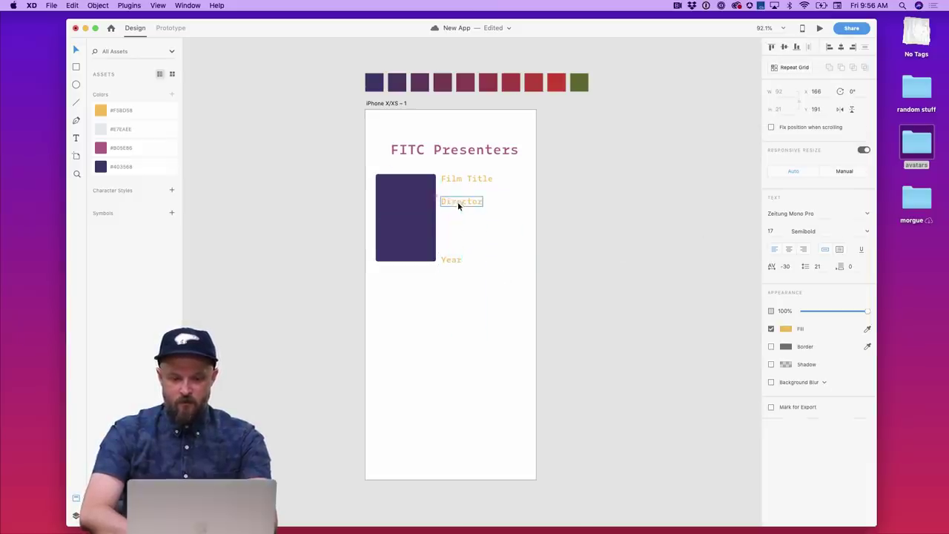
left_click_drag(455, 263, 455, 213)
left_click(475, 263)
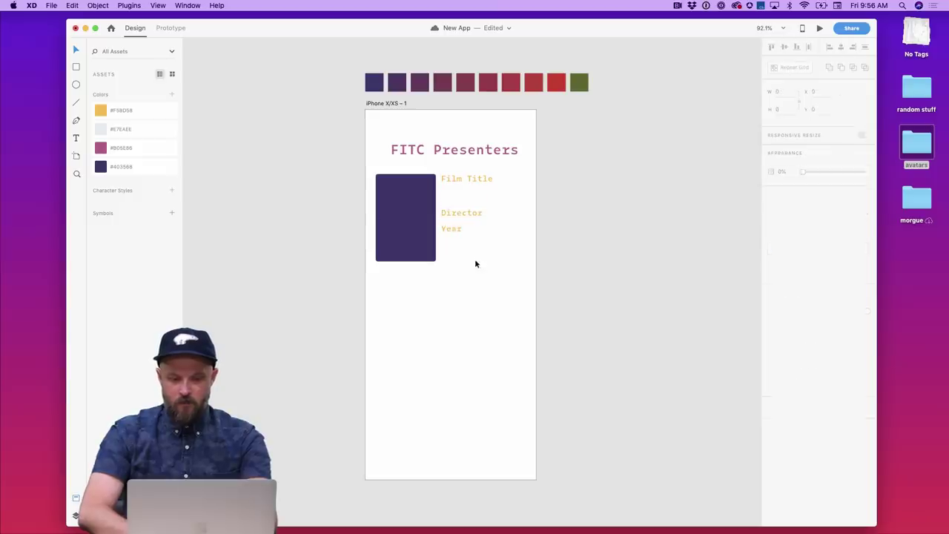
left_click_drag(482, 248, 450, 237)
left_click(484, 229)
left_click_drag(516, 289, 391, 180)
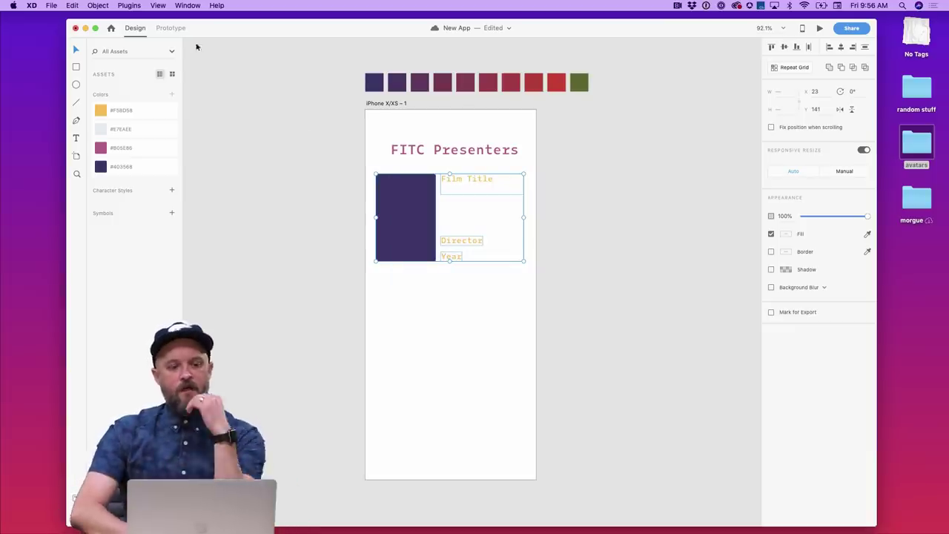
- Paste the public Google Sheets link into the Google Sheets plugin and load it
left_click(137, 5)
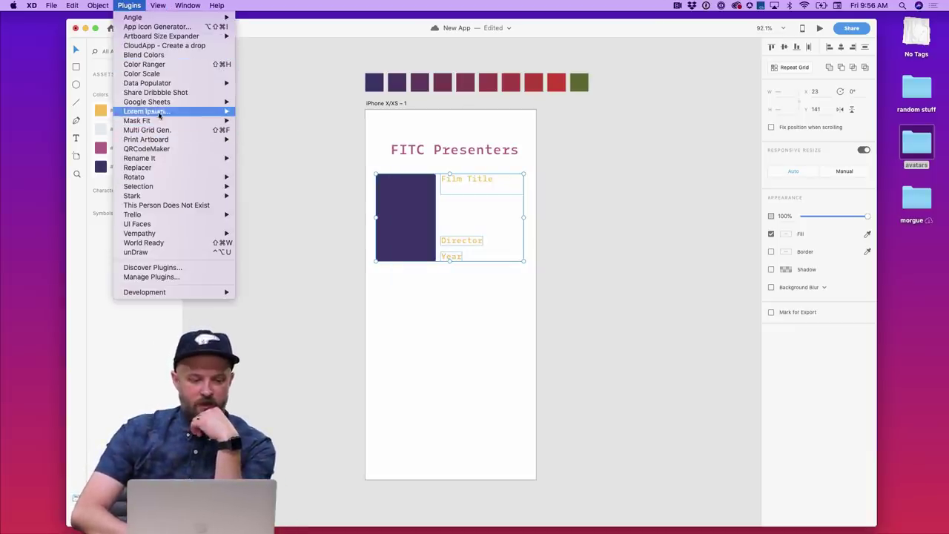
mouse_move(161, 101)
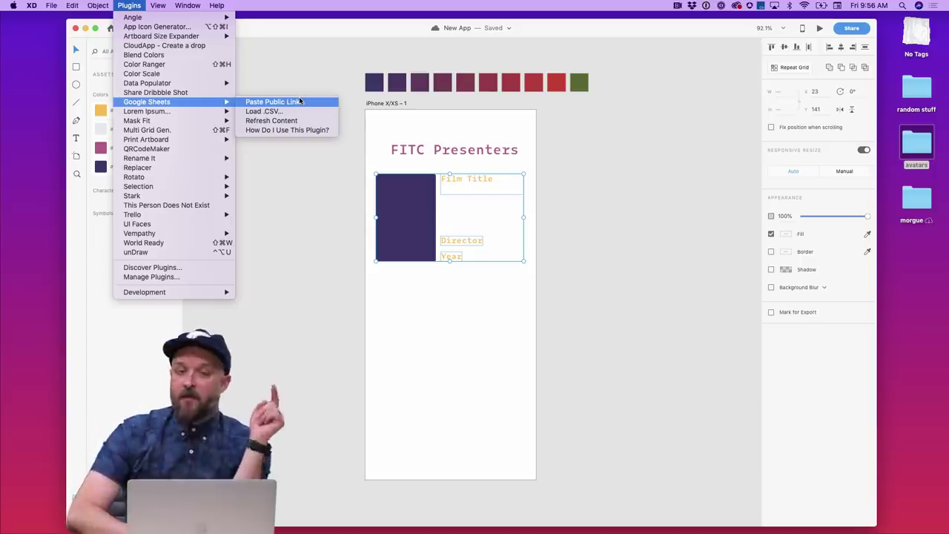
left_click(299, 100)
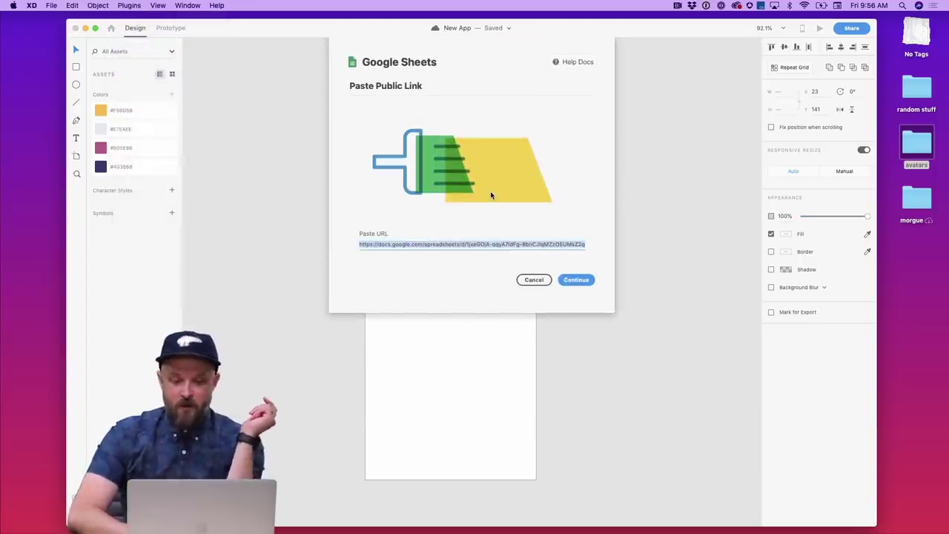
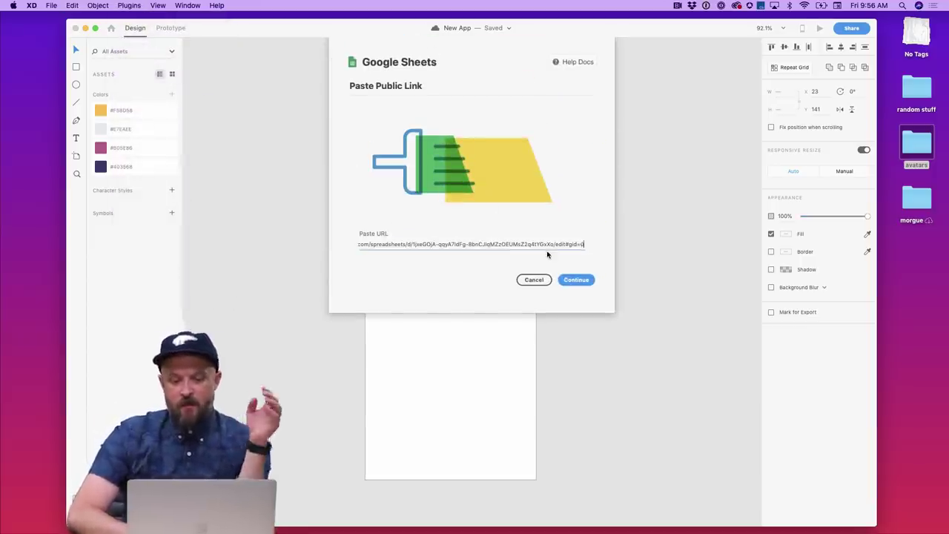
left_click(584, 280)
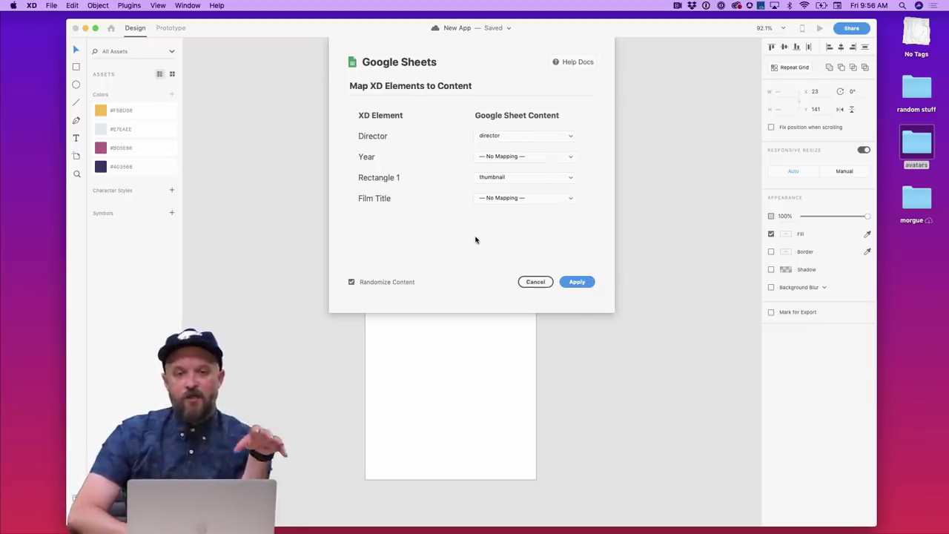
mouse_move(459, 529)
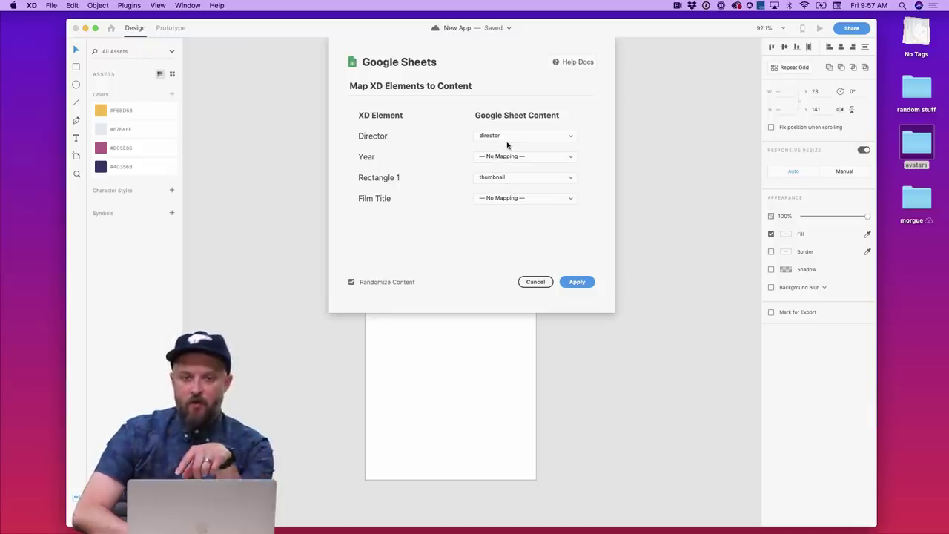
- Map Year to the date column and Film Title to the film title column, then apply
left_click(507, 156)
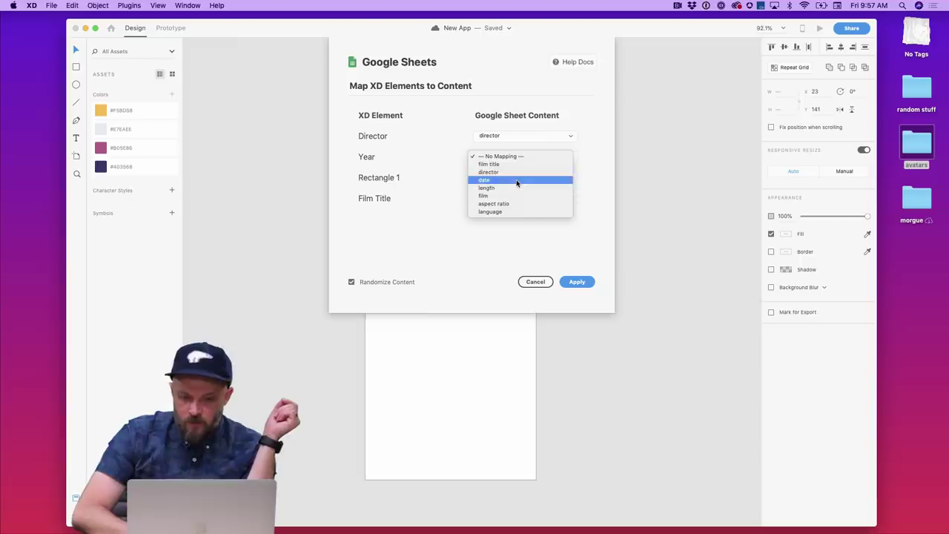
left_click(517, 180)
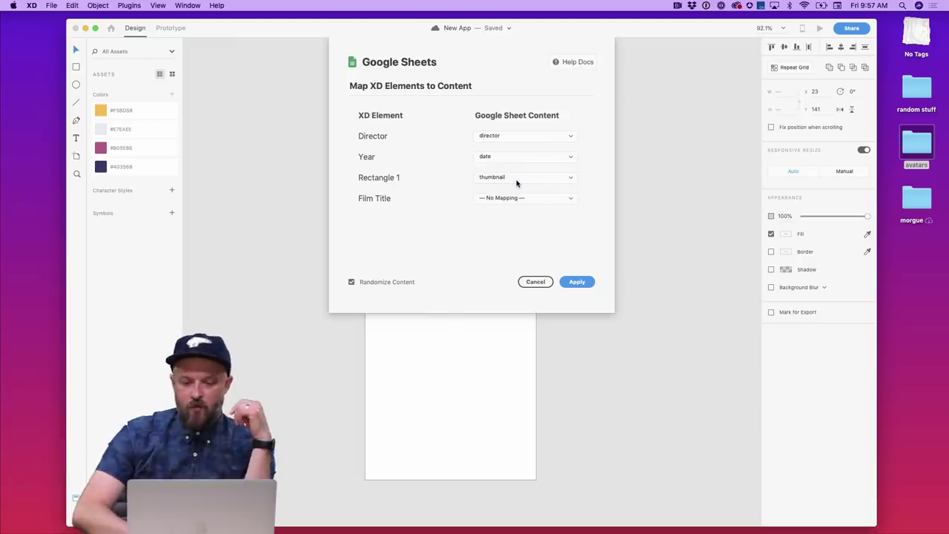
left_click(507, 157)
left_click(432, 160)
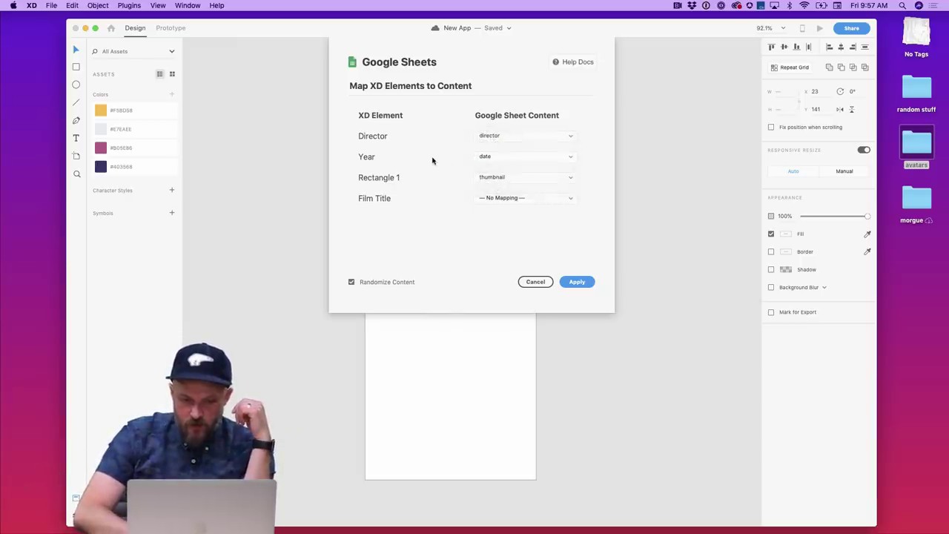
left_click(486, 199)
left_click(504, 206)
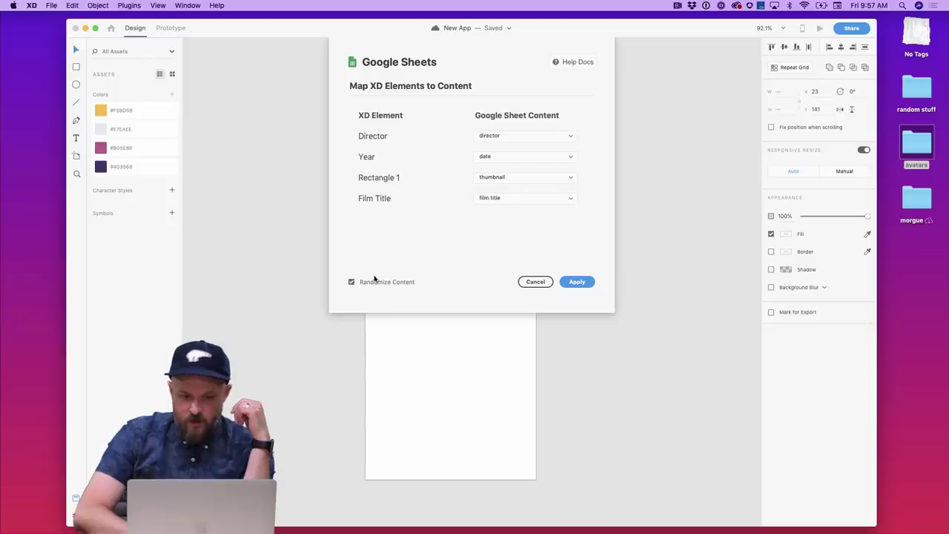
left_click(352, 283)
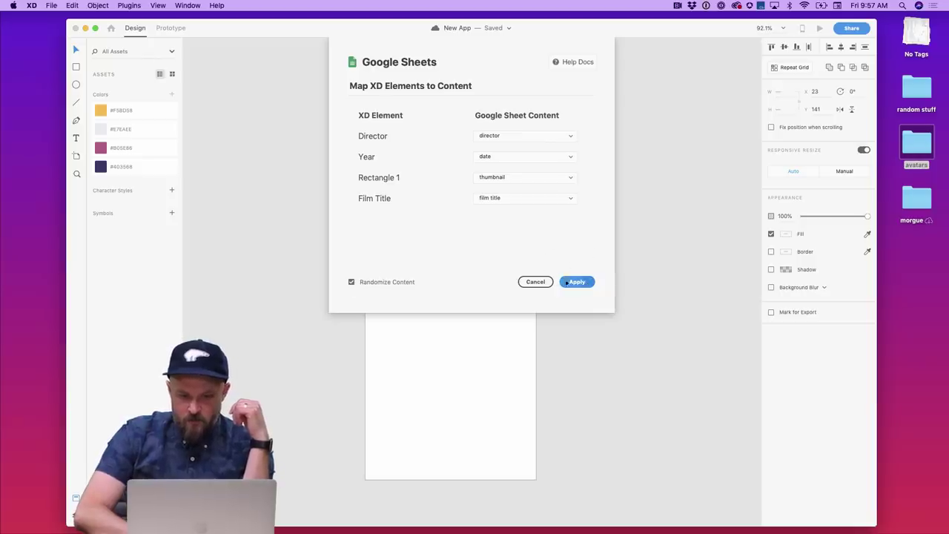
left_click(577, 282)
left_click(420, 292)
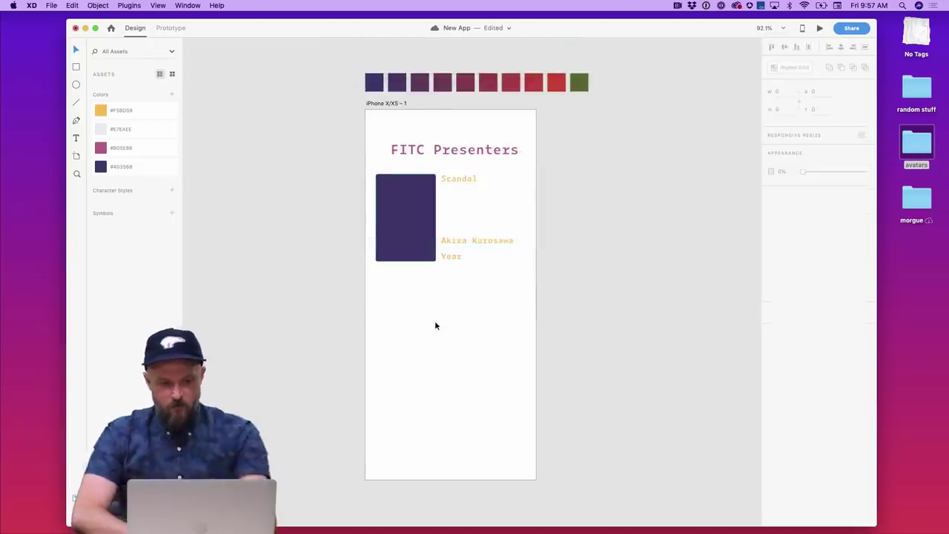
- Undo the card's sheet data and turn the film card into a downward repeat grid
key("super+z")
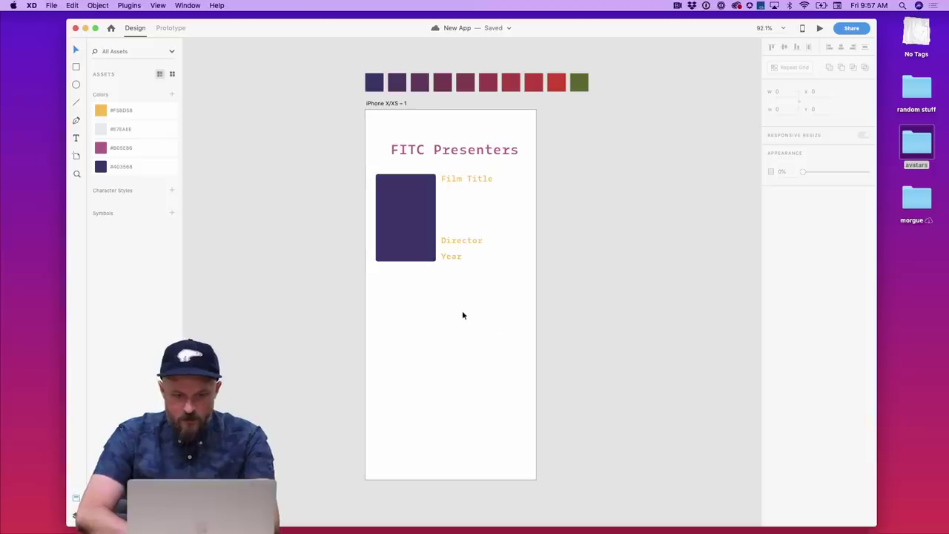
left_click_drag(523, 308, 392, 173)
left_click(789, 67)
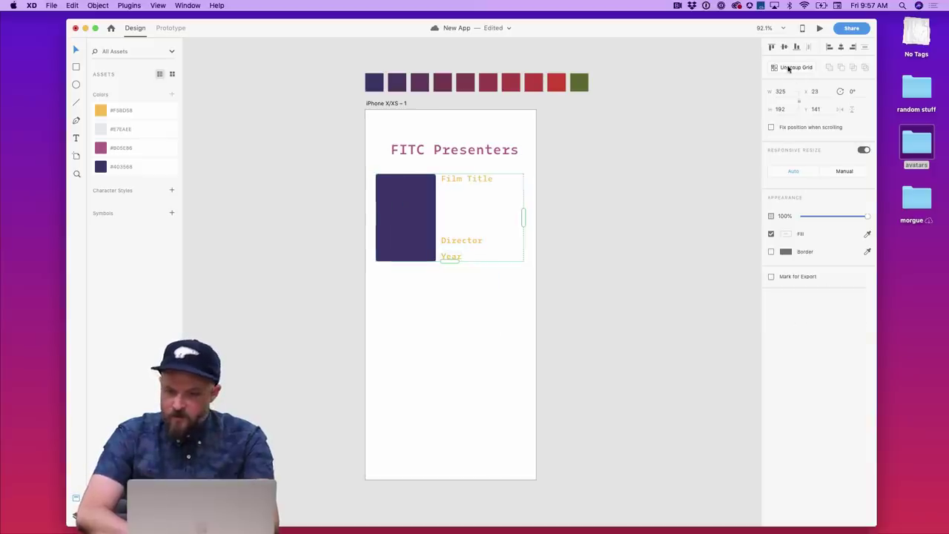
left_click_drag(449, 261, 450, 479)
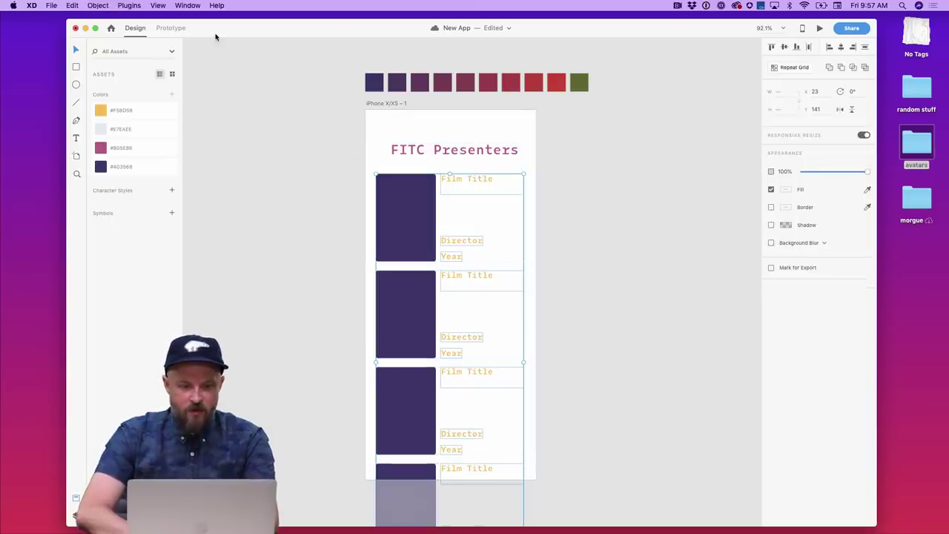
- Fill the repeat grid with Google Sheet posters and data, then delete it
left_click(129, 5)
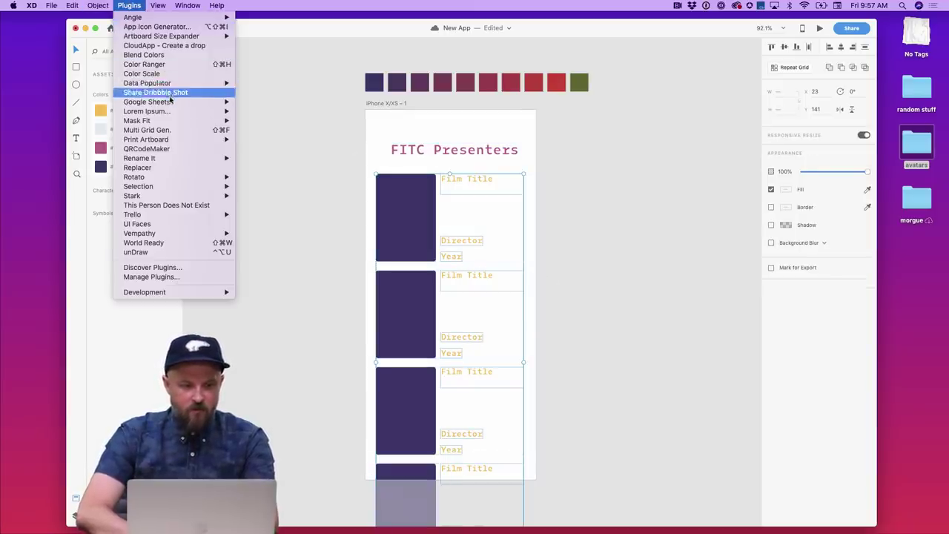
mouse_move(222, 102)
left_click(263, 102)
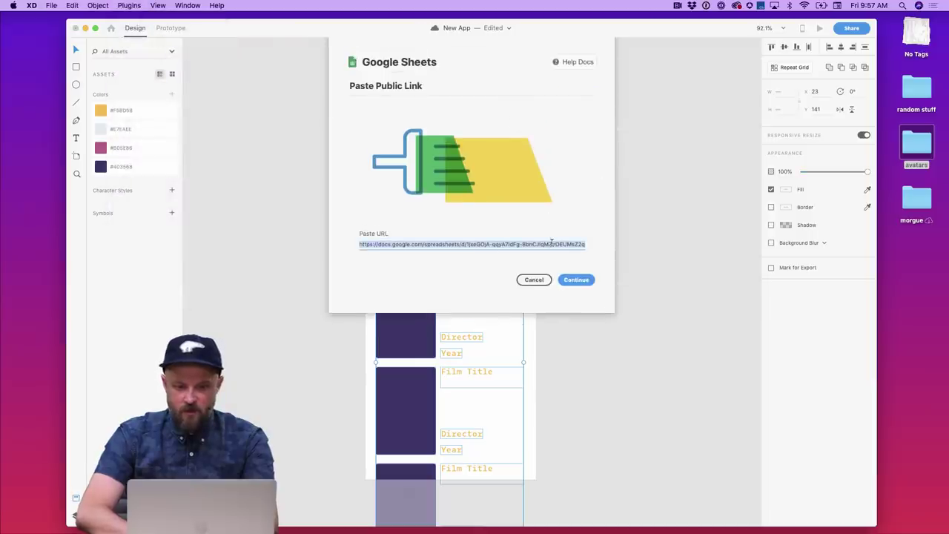
left_click(583, 280)
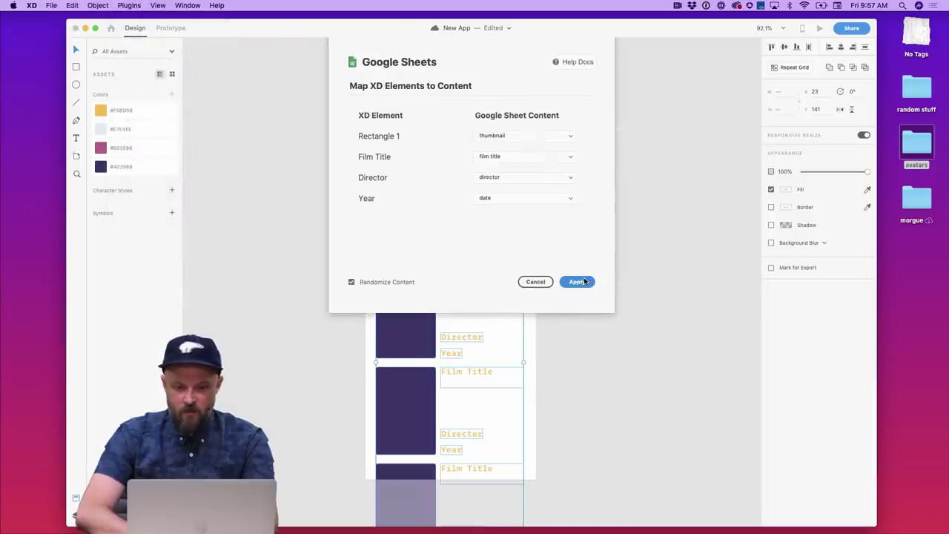
left_click(352, 282)
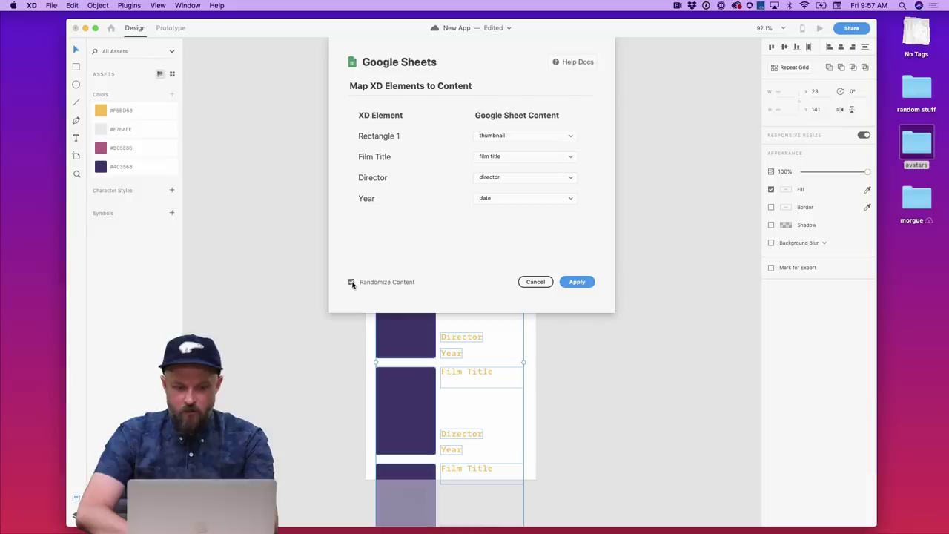
left_click(574, 283)
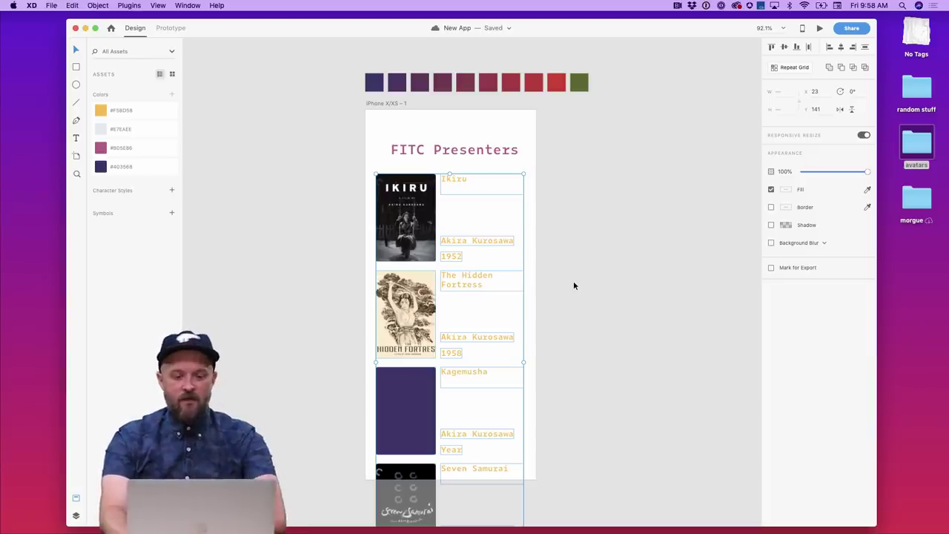
key("Delete")
left_click(129, 6)
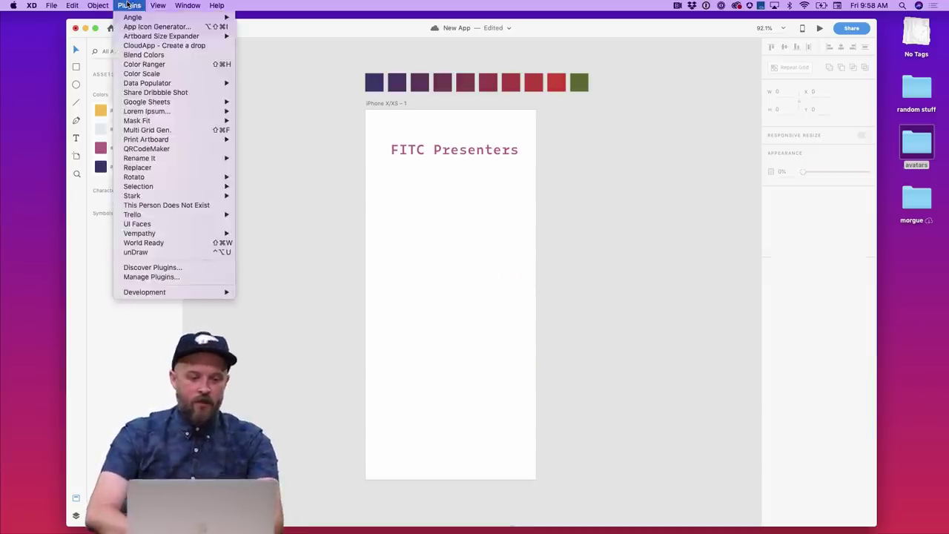
- Pick the Mobile user illustration from the unDraw library and close the panel
left_click(198, 252)
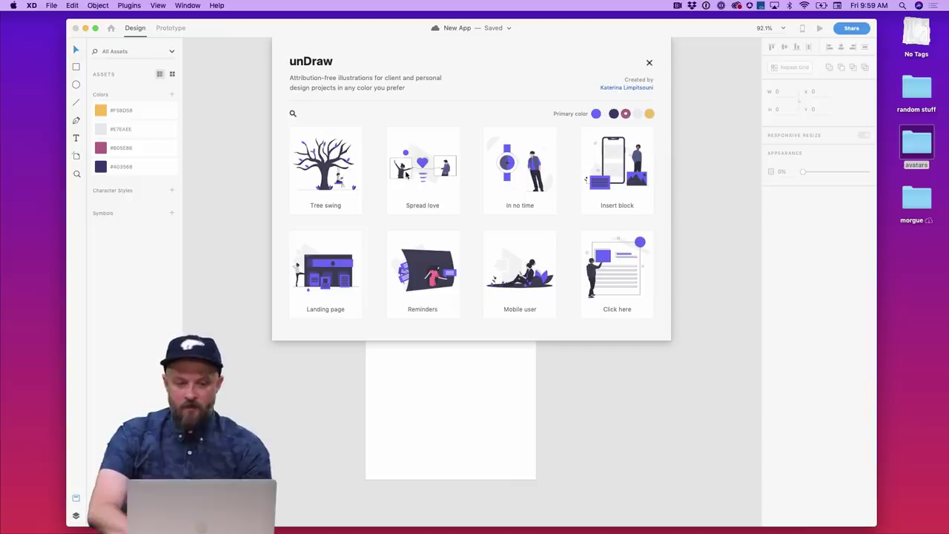
scroll(522, 187, "down", 5)
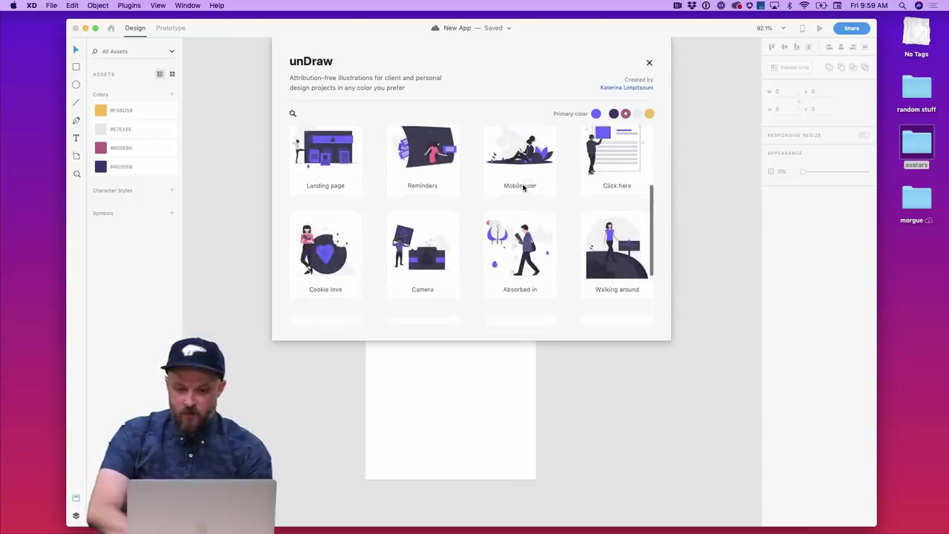
left_click(521, 174)
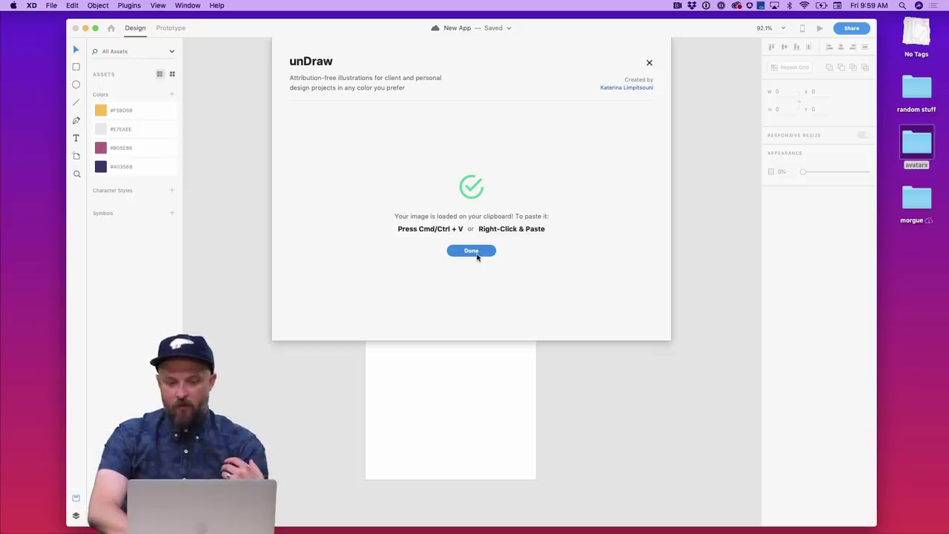
left_click(476, 255)
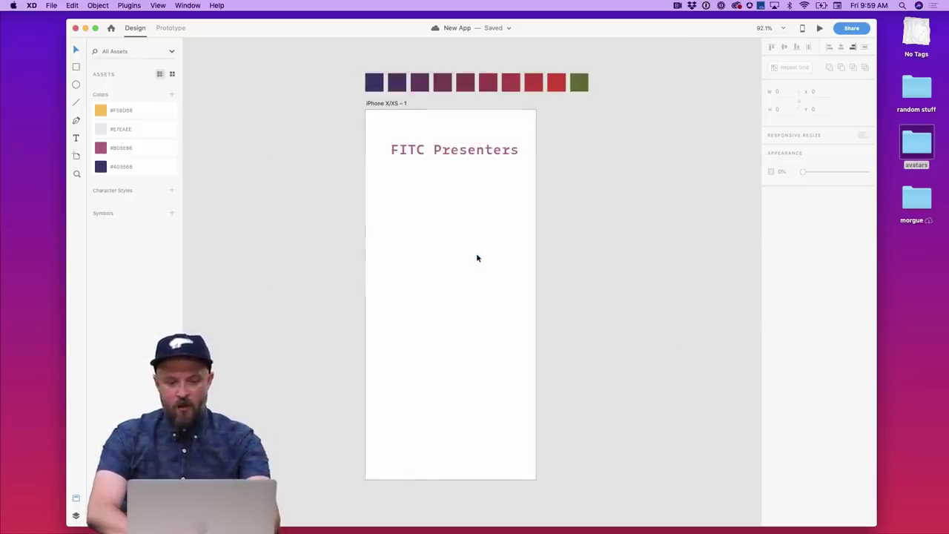
- Shrink the pasted Mobile user illustration and centre it near the top of the artboard
scroll(465, 286, "down", 3)
left_click_drag(618, 190, 508, 246)
left_click(451, 341)
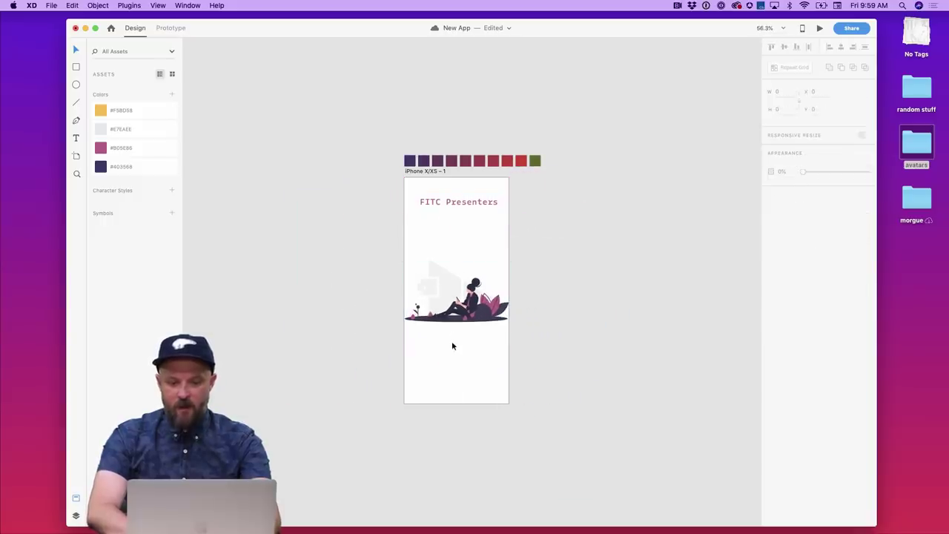
left_click_drag(469, 319, 469, 287)
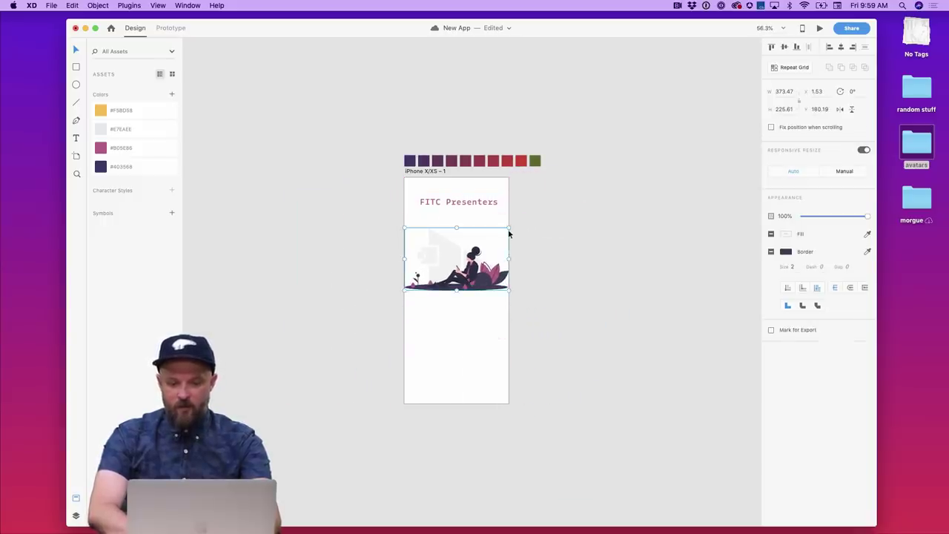
left_click_drag(509, 233, 498, 236)
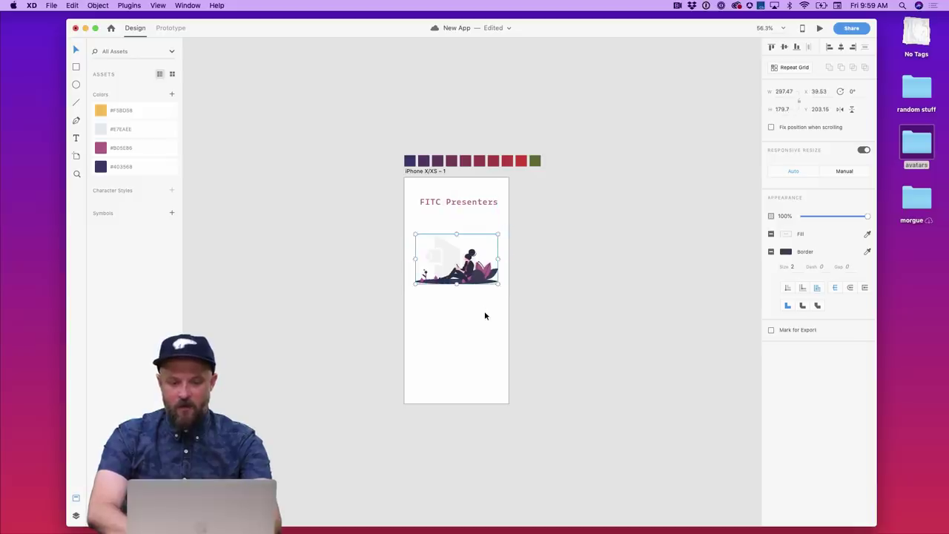
left_click(485, 316)
scroll(485, 315, "up", 5)
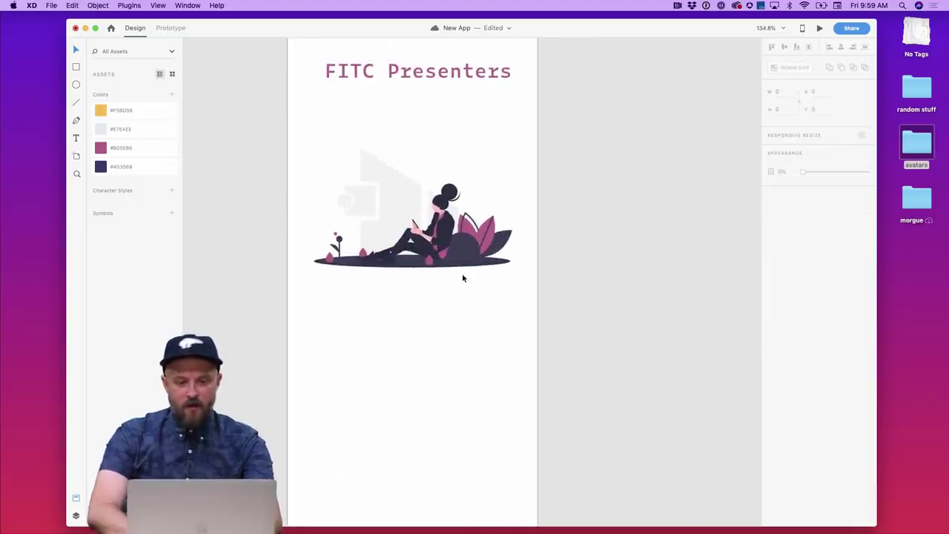
left_click_drag(462, 274, 459, 211)
- Move the FITC Presenters title just below the illustration
scroll(460, 211, "down", 3)
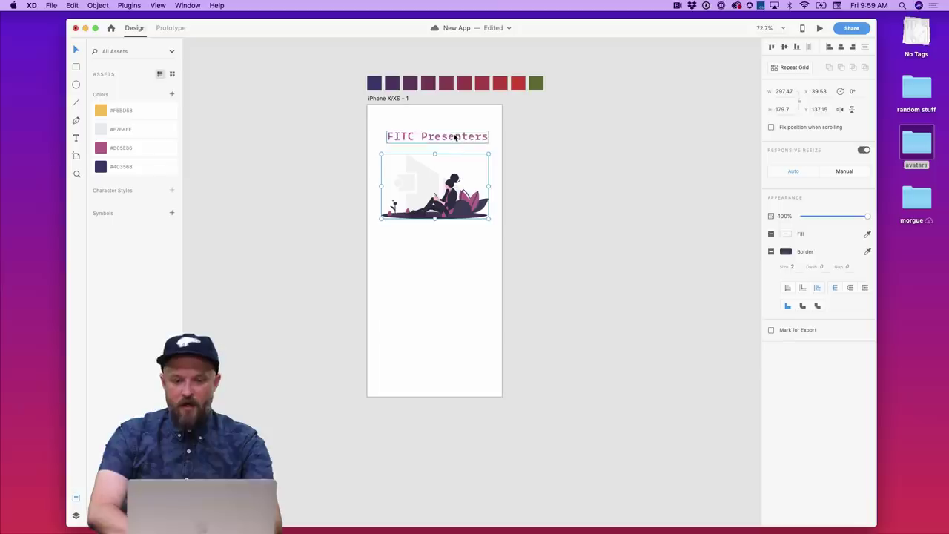
left_click_drag(455, 136, 455, 252)
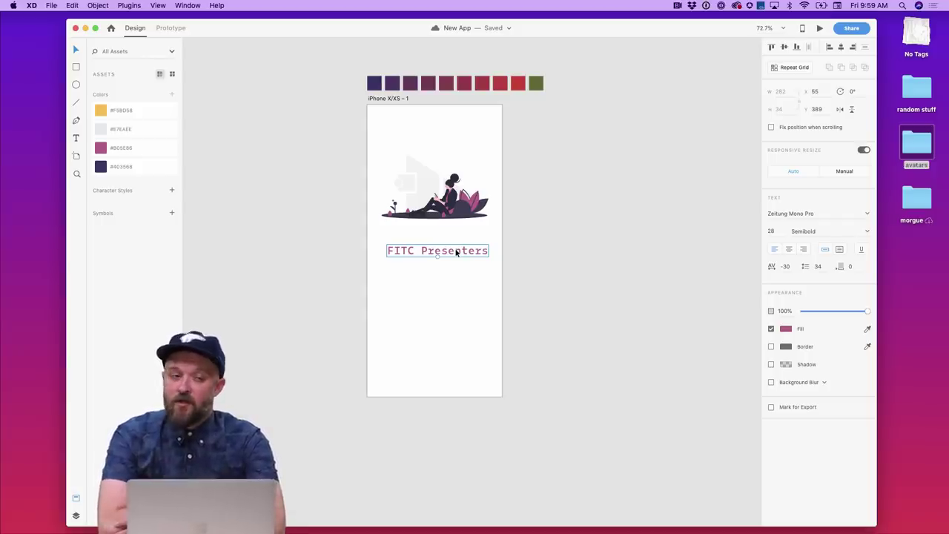
left_click(129, 5)
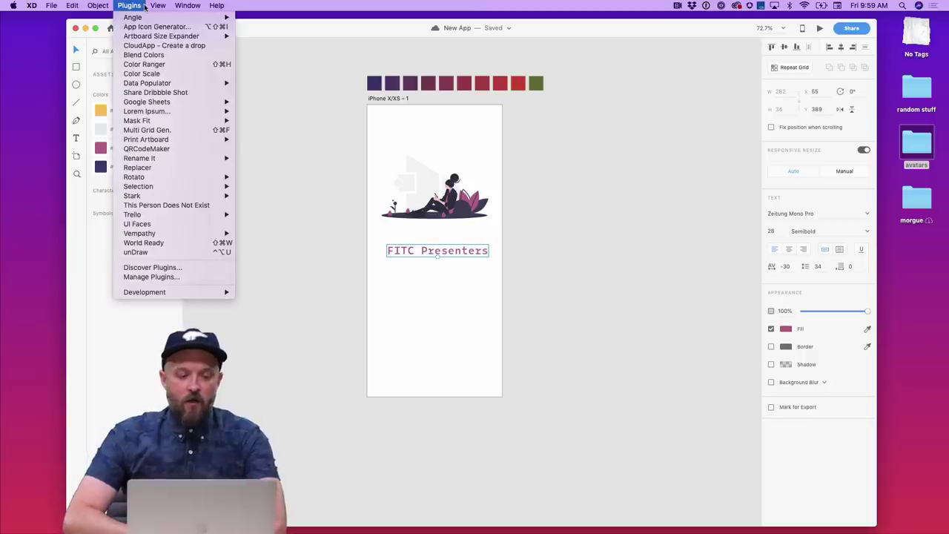